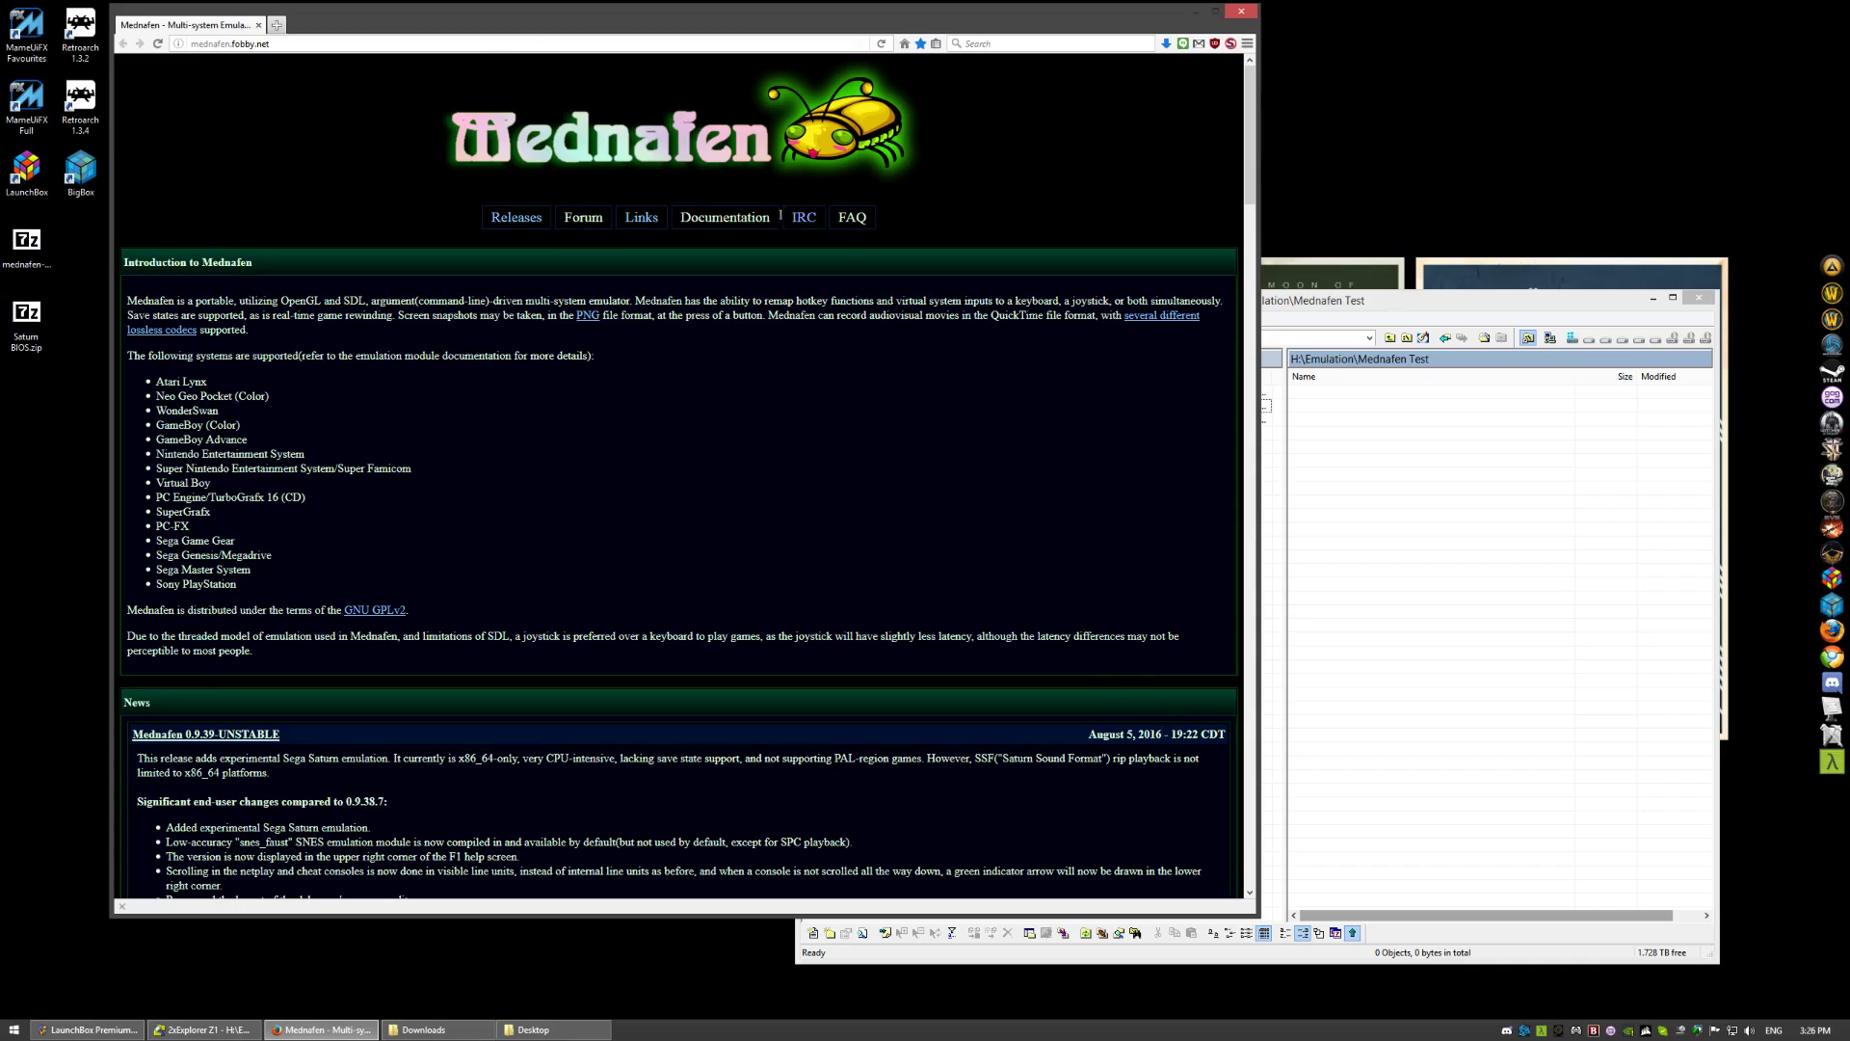
- Review the Mednafen 0.9.39-UNSTABLE release notes and the download links listed beneath them
{"action": "scroll", "coordinate": [689, 463], "scroll_direction": "down", "scroll_amount": 5}
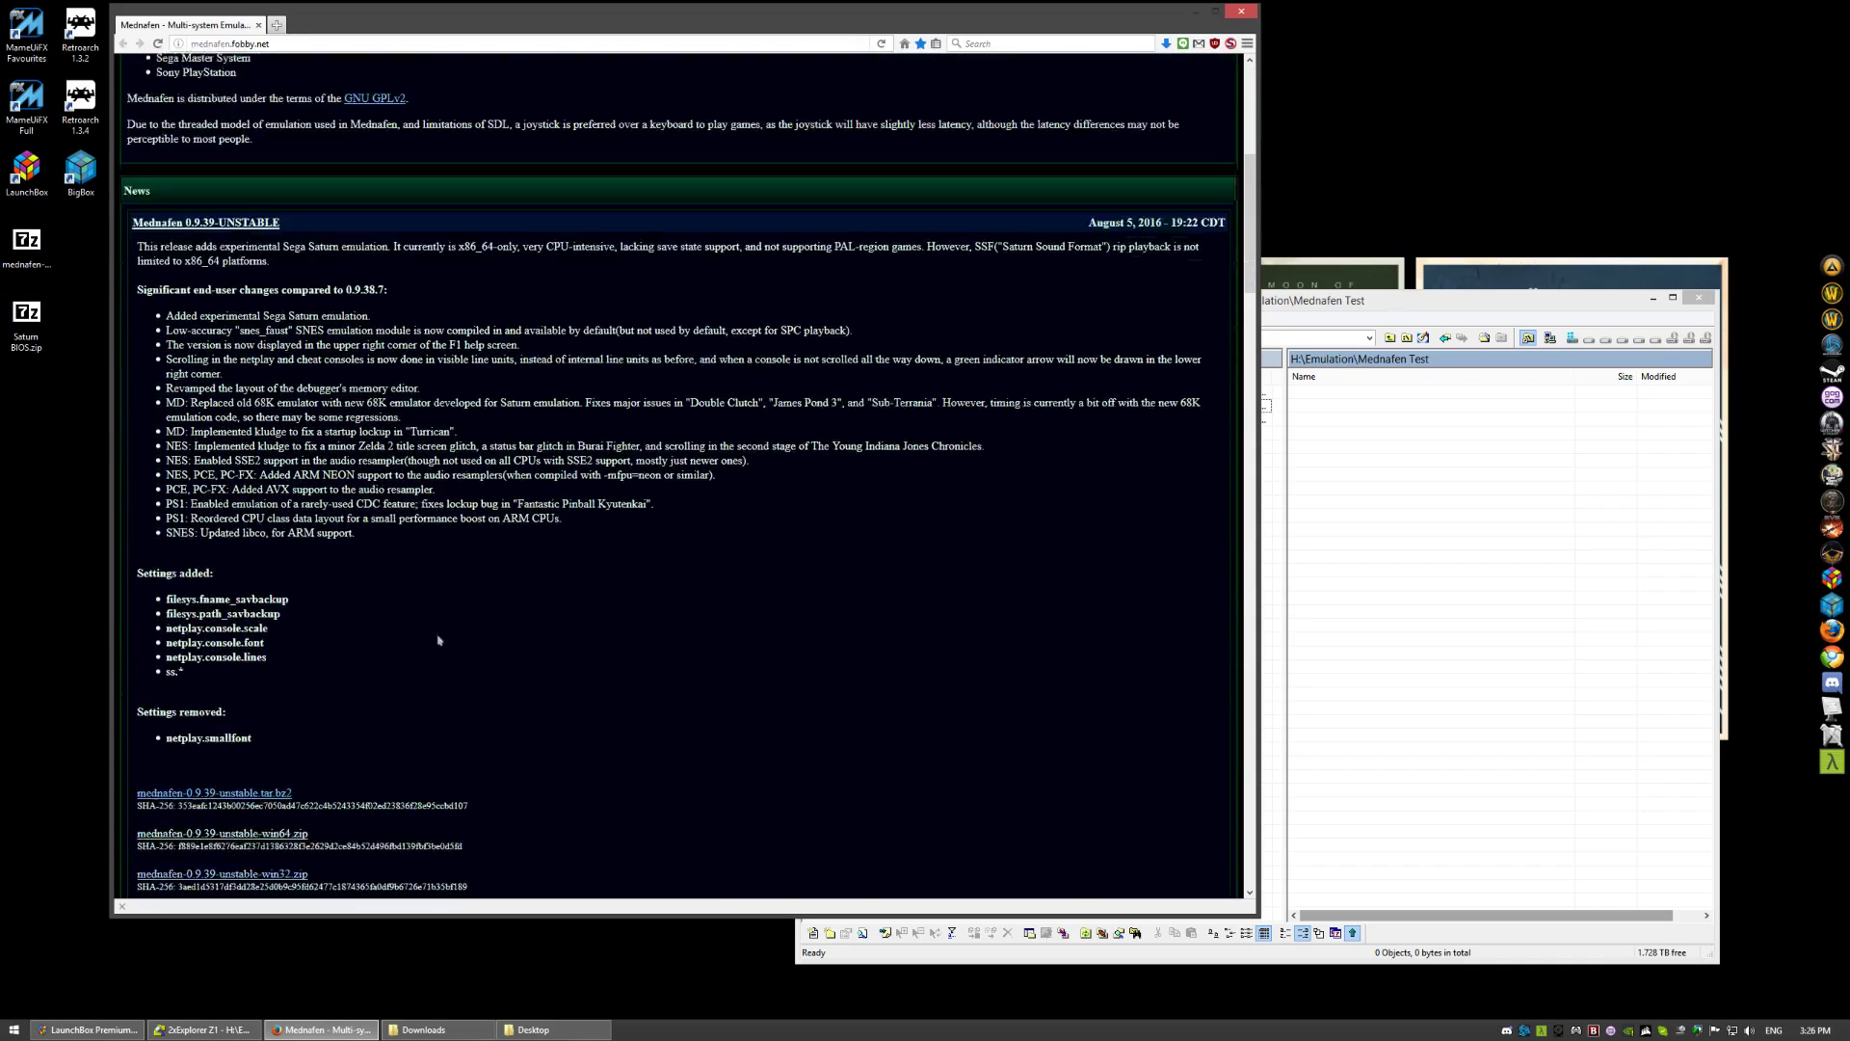
{"action": "scroll", "coordinate": [488, 556], "scroll_direction": "up", "scroll_amount": 4}
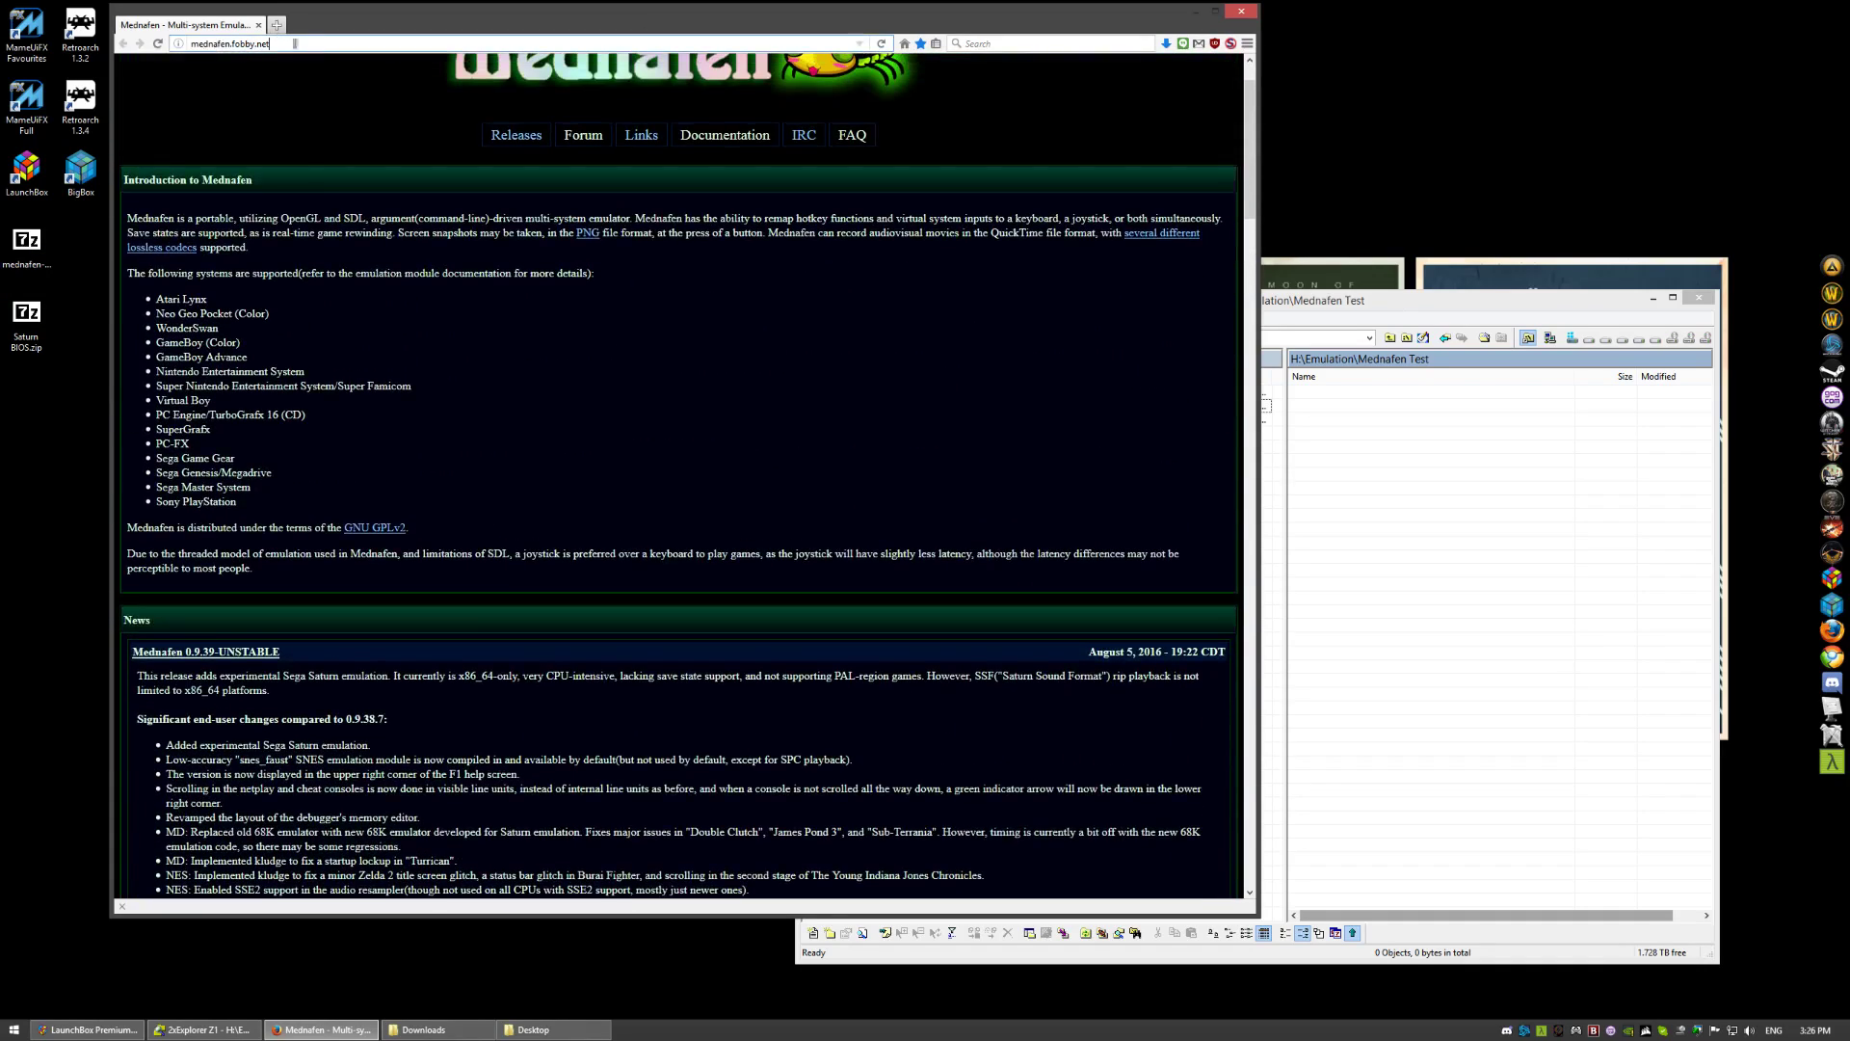
{"action": "scroll", "coordinate": [582, 398], "scroll_direction": "down", "scroll_amount": 4}
{"action": "scroll", "coordinate": [582, 398], "scroll_direction": "down", "scroll_amount": 3}
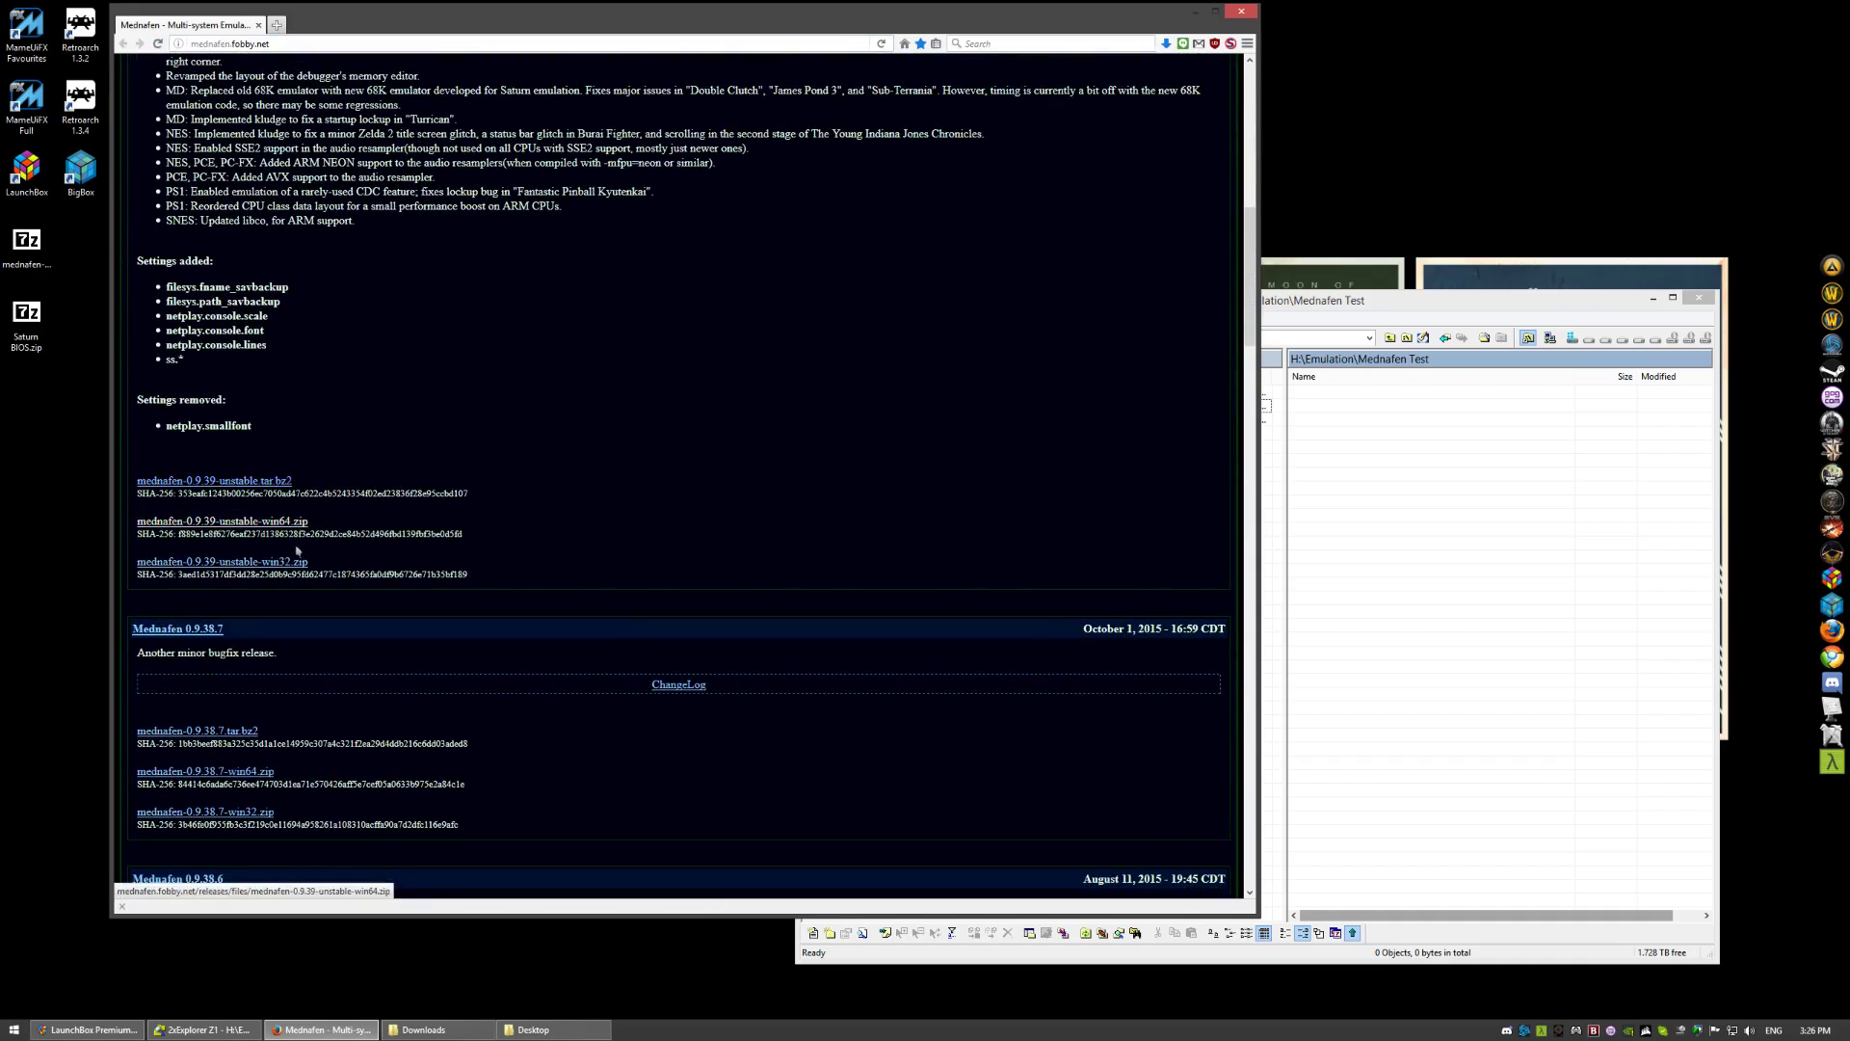
{"action": "scroll", "coordinate": [510, 496], "scroll_direction": "up", "scroll_amount": 3}
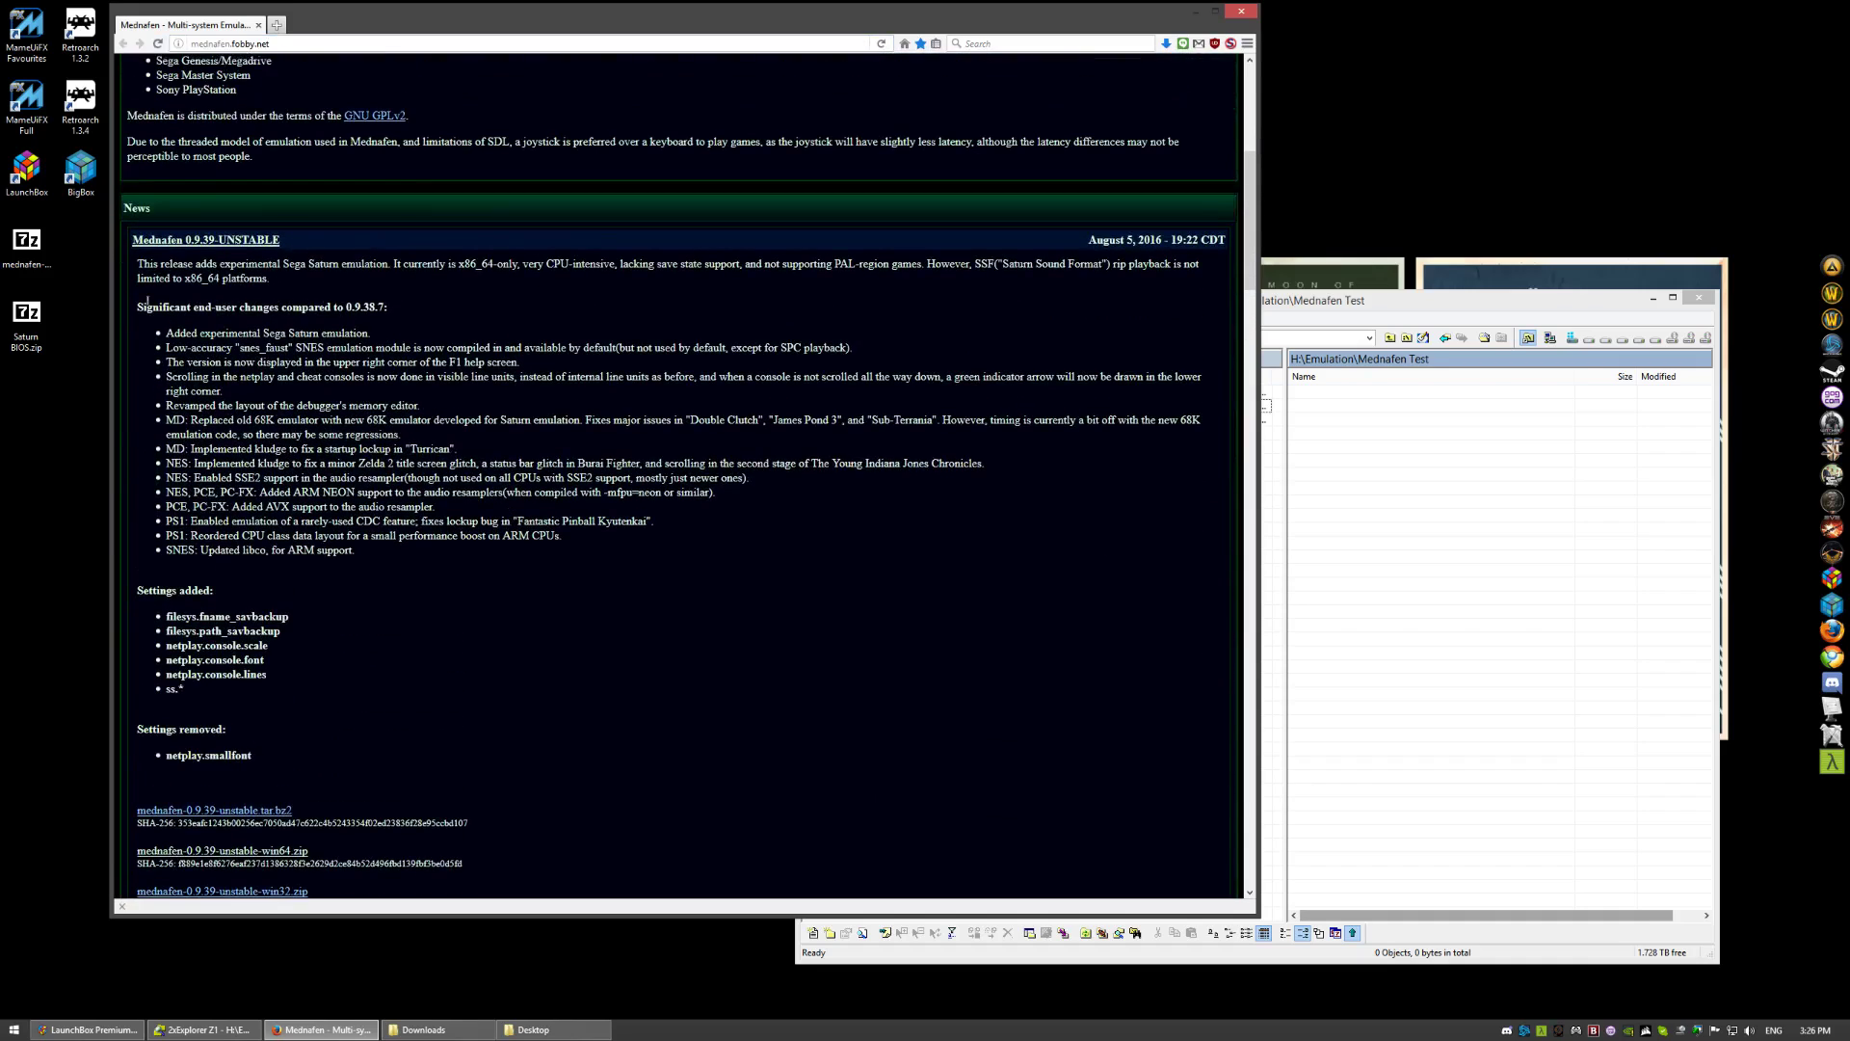
- Extract all contents of the mednafen-0.9.39-unstable-win64.zip archive on the desktop into H:\Emulation\Mednafen Test
{"action": "double_click", "coordinate": [16, 258]}
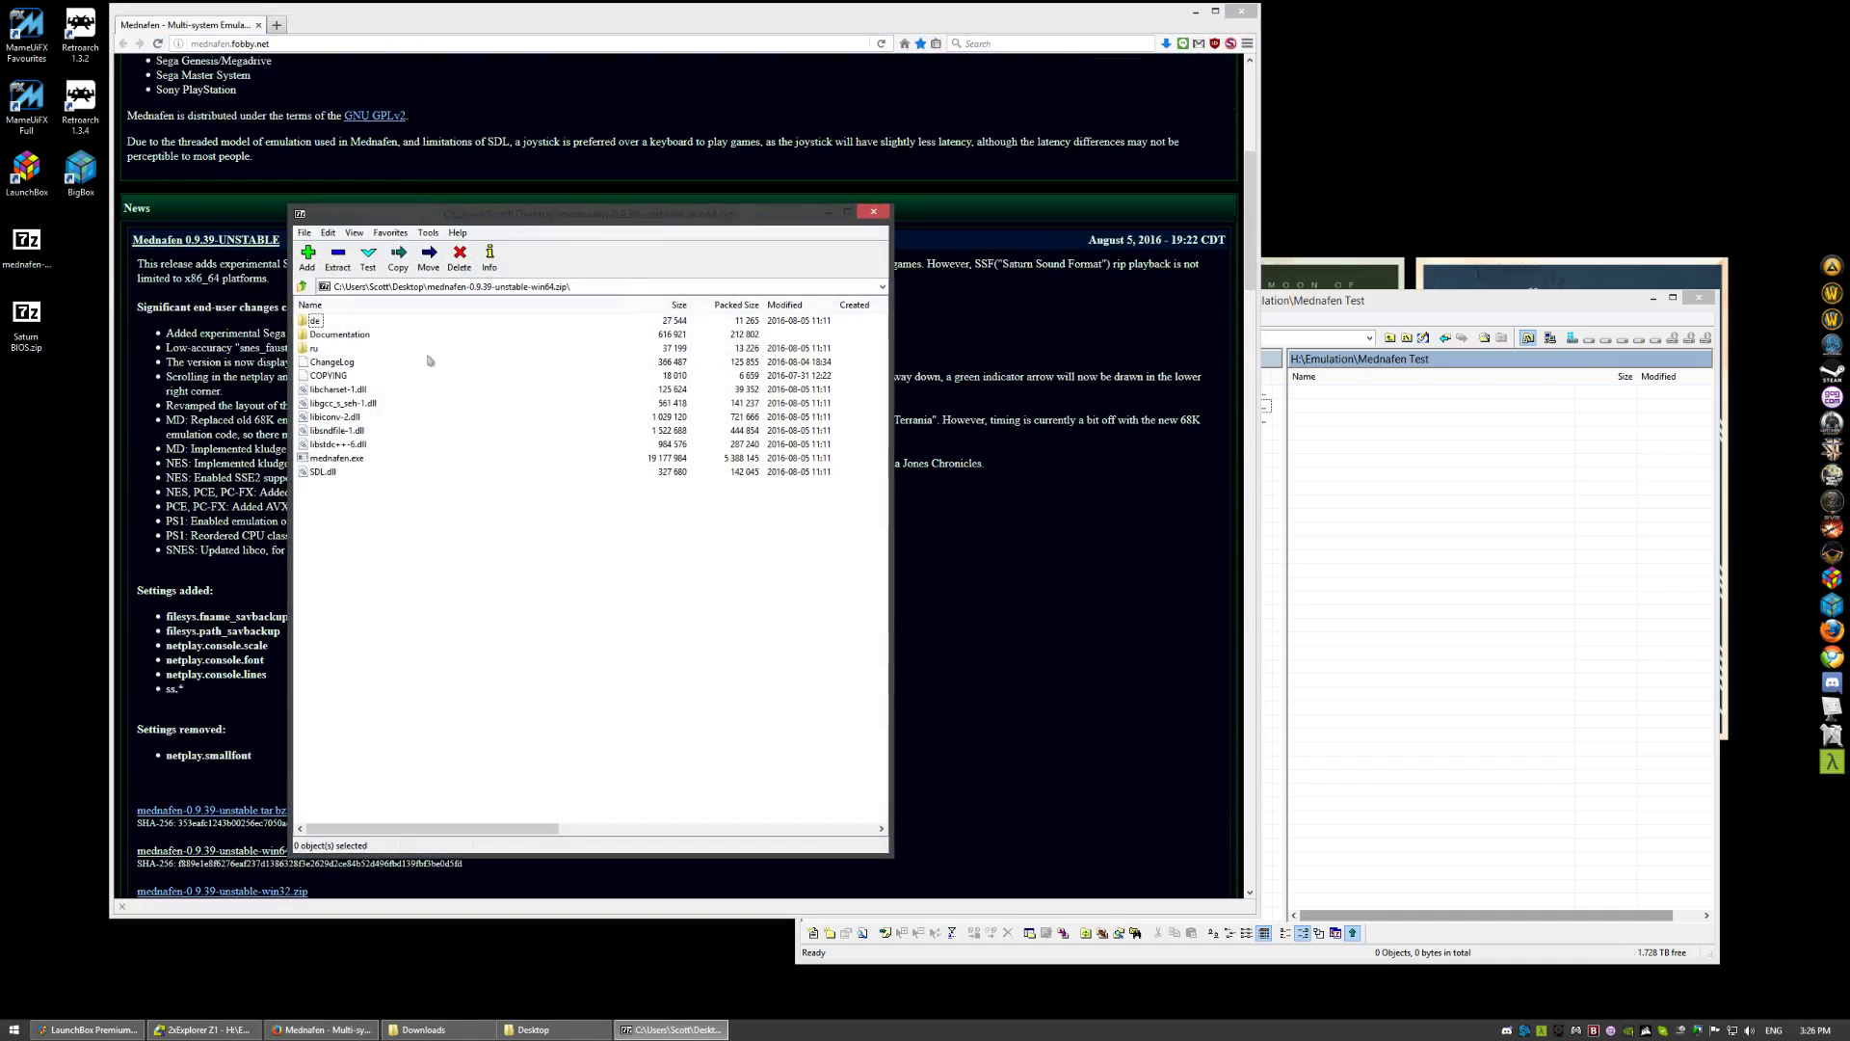
{"action": "key", "text": "ctrl+a"}
{"action": "left_click_drag", "start_coordinate": [342, 402], "coordinate": [1455, 569]}
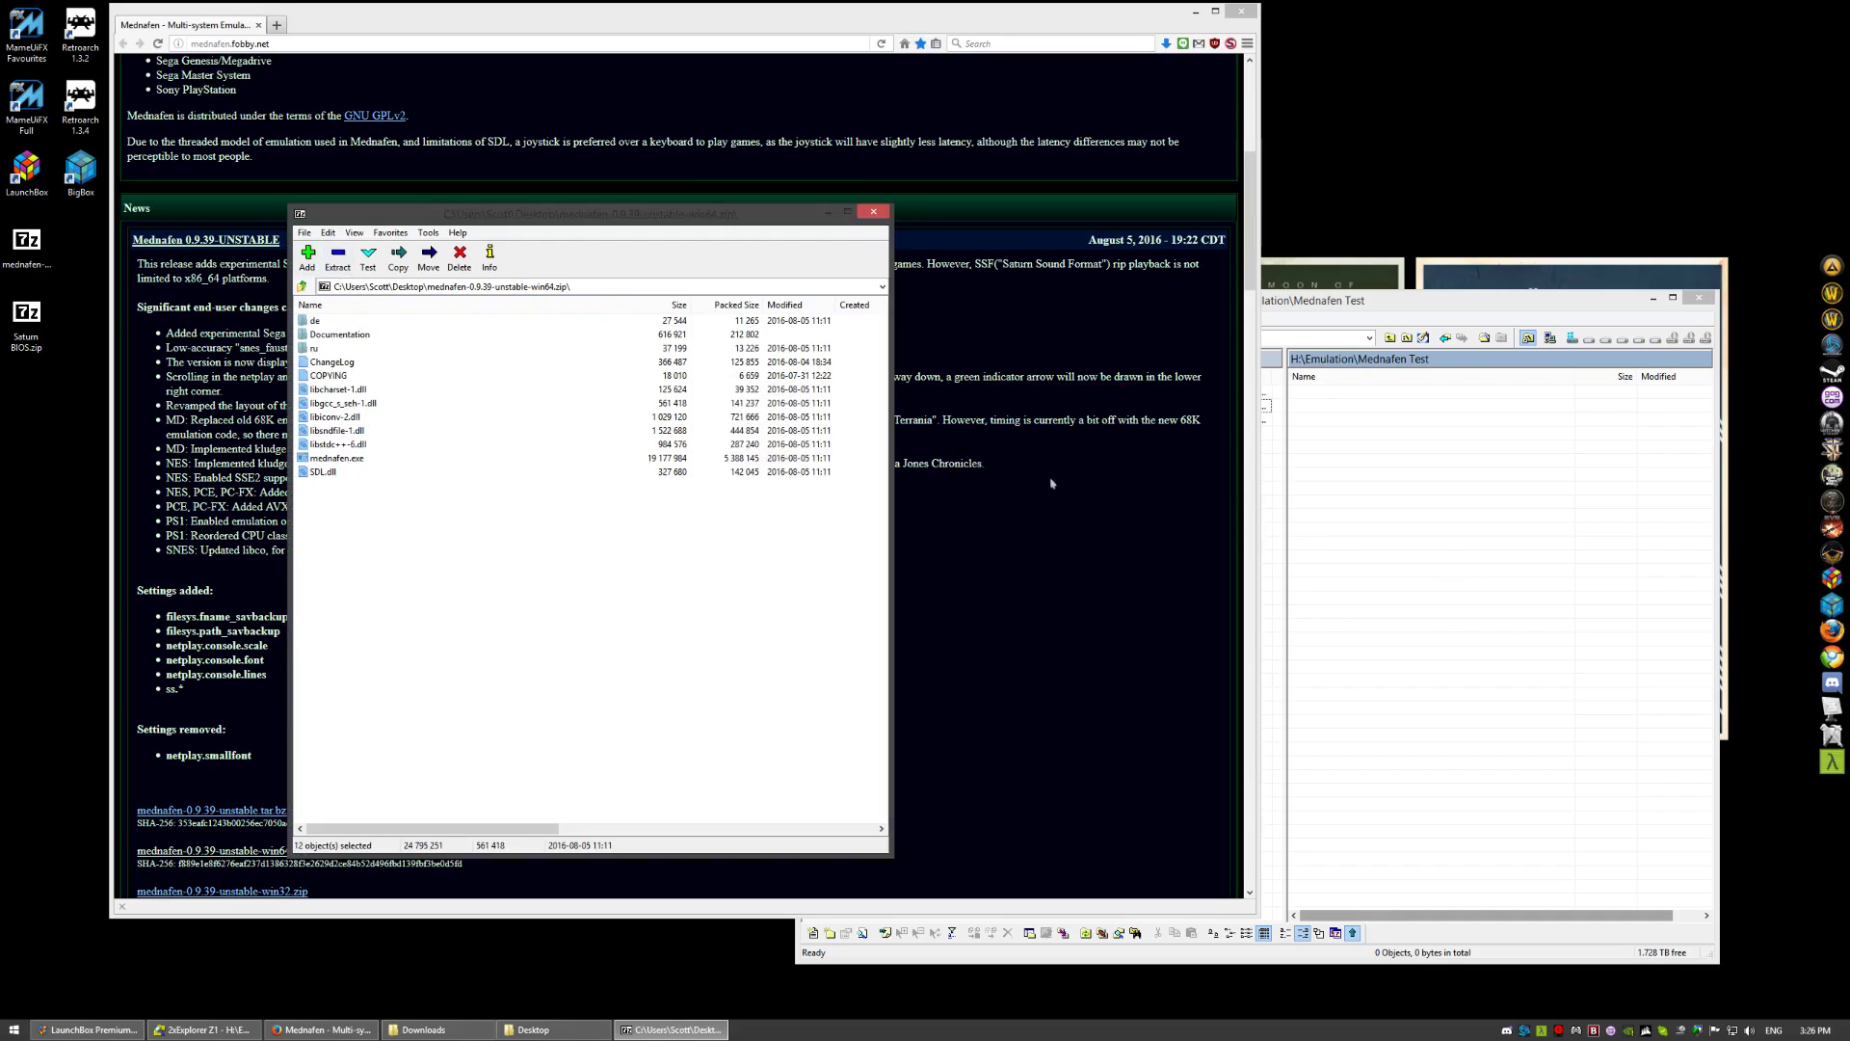
{"action": "left_click", "coordinate": [872, 212]}
{"action": "left_click", "coordinate": [1424, 624]}
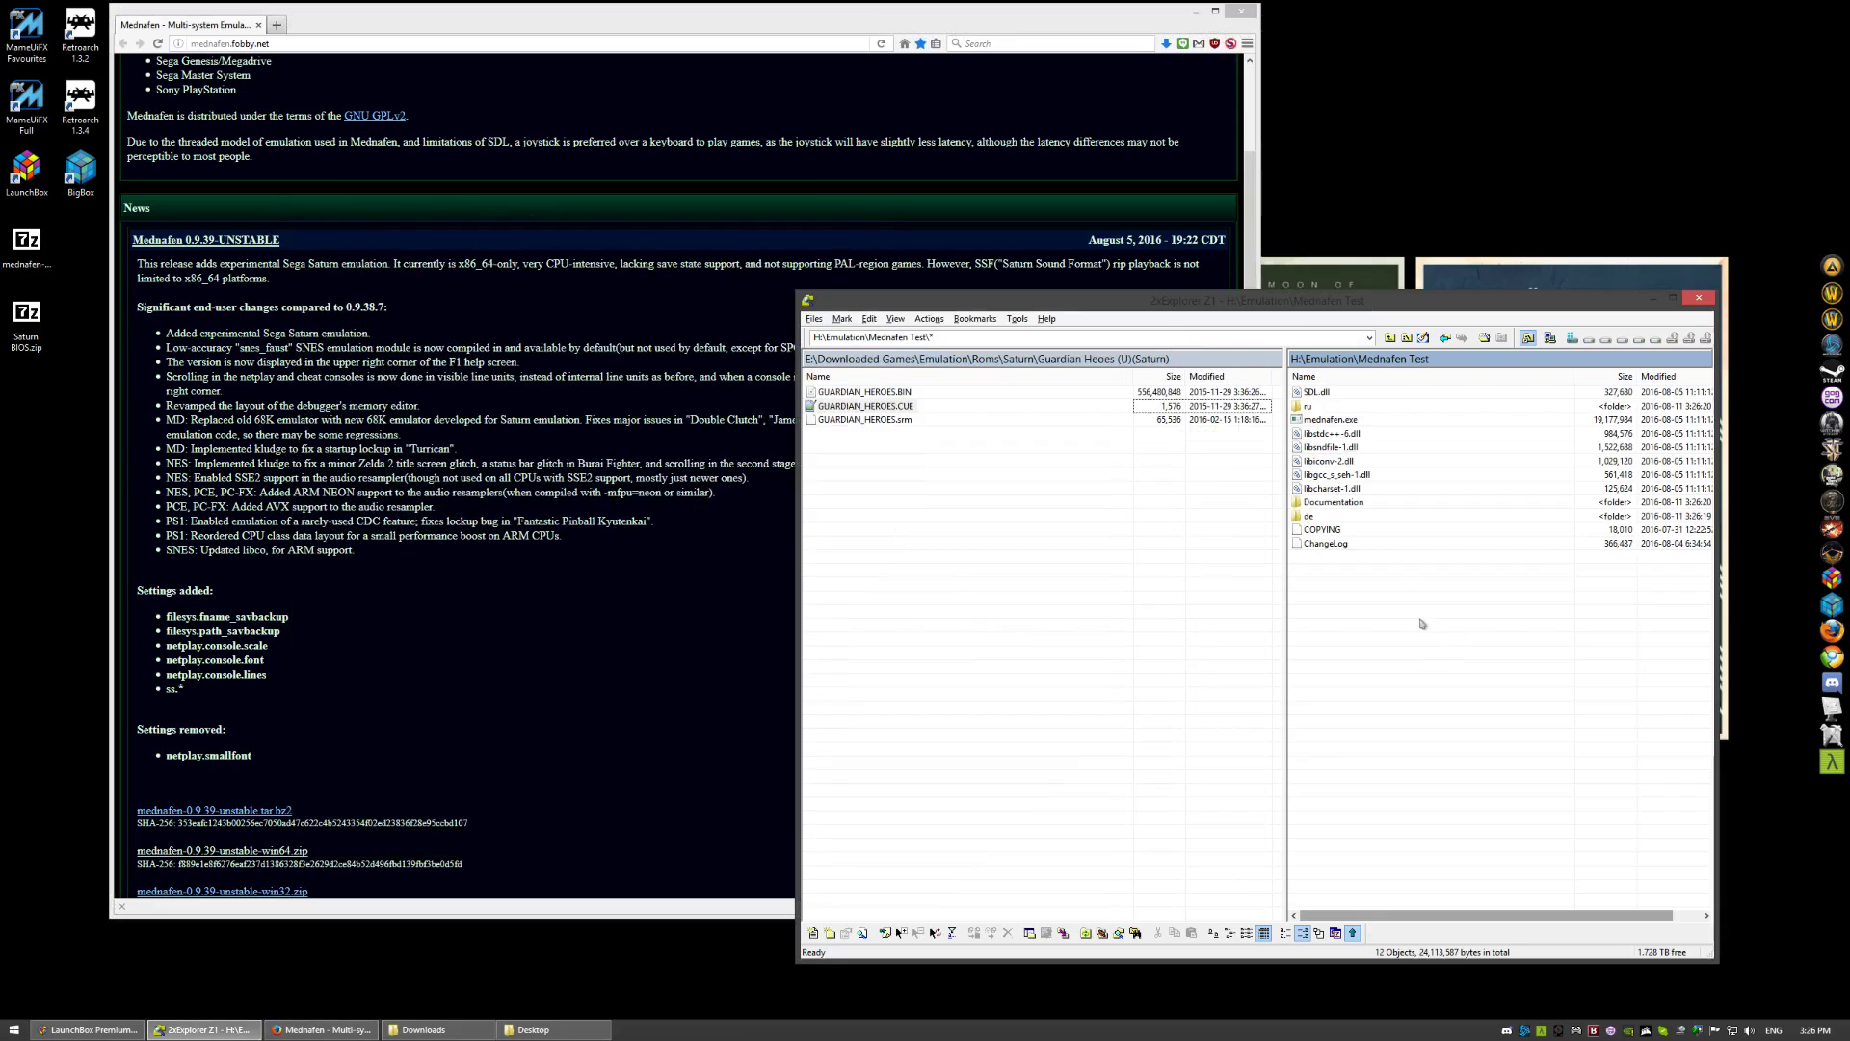
- Sort the contents of the Mednafen Test folder by type
{"action": "right_click", "coordinate": [1361, 620]}
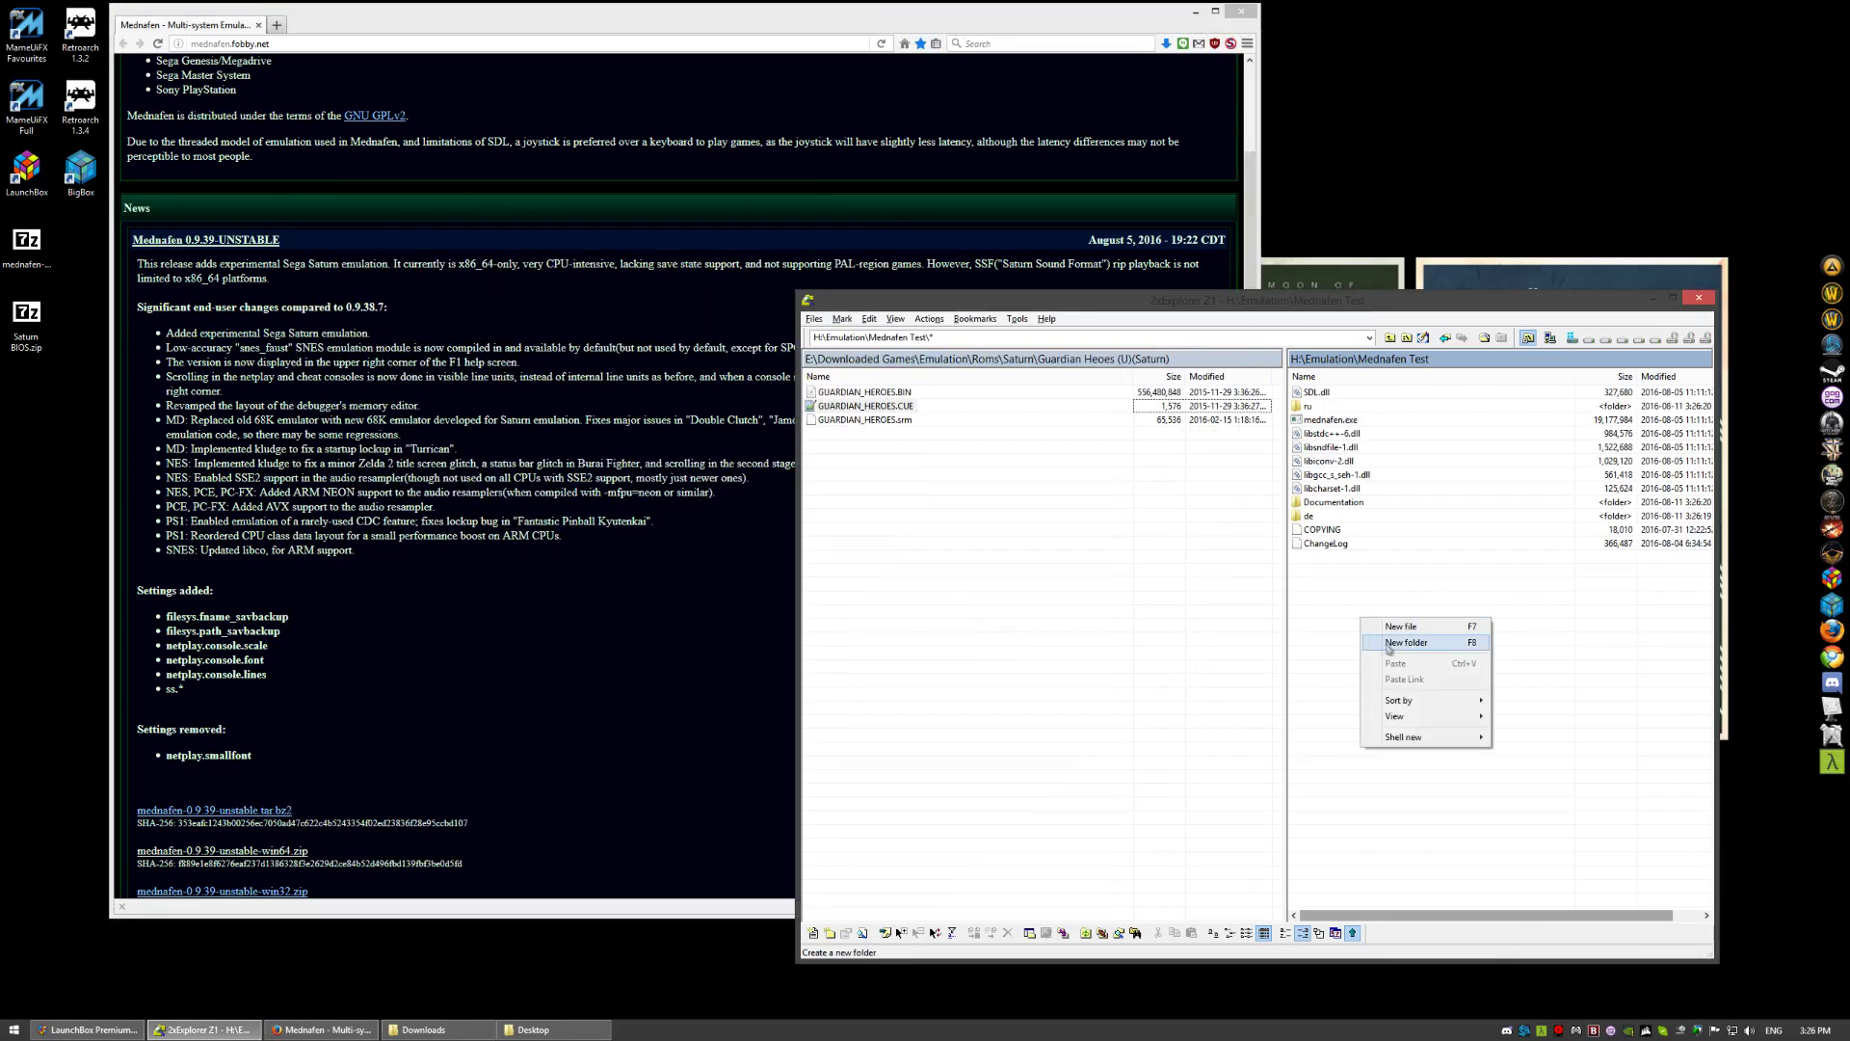
{"action": "mouse_move", "coordinate": [1410, 703]}
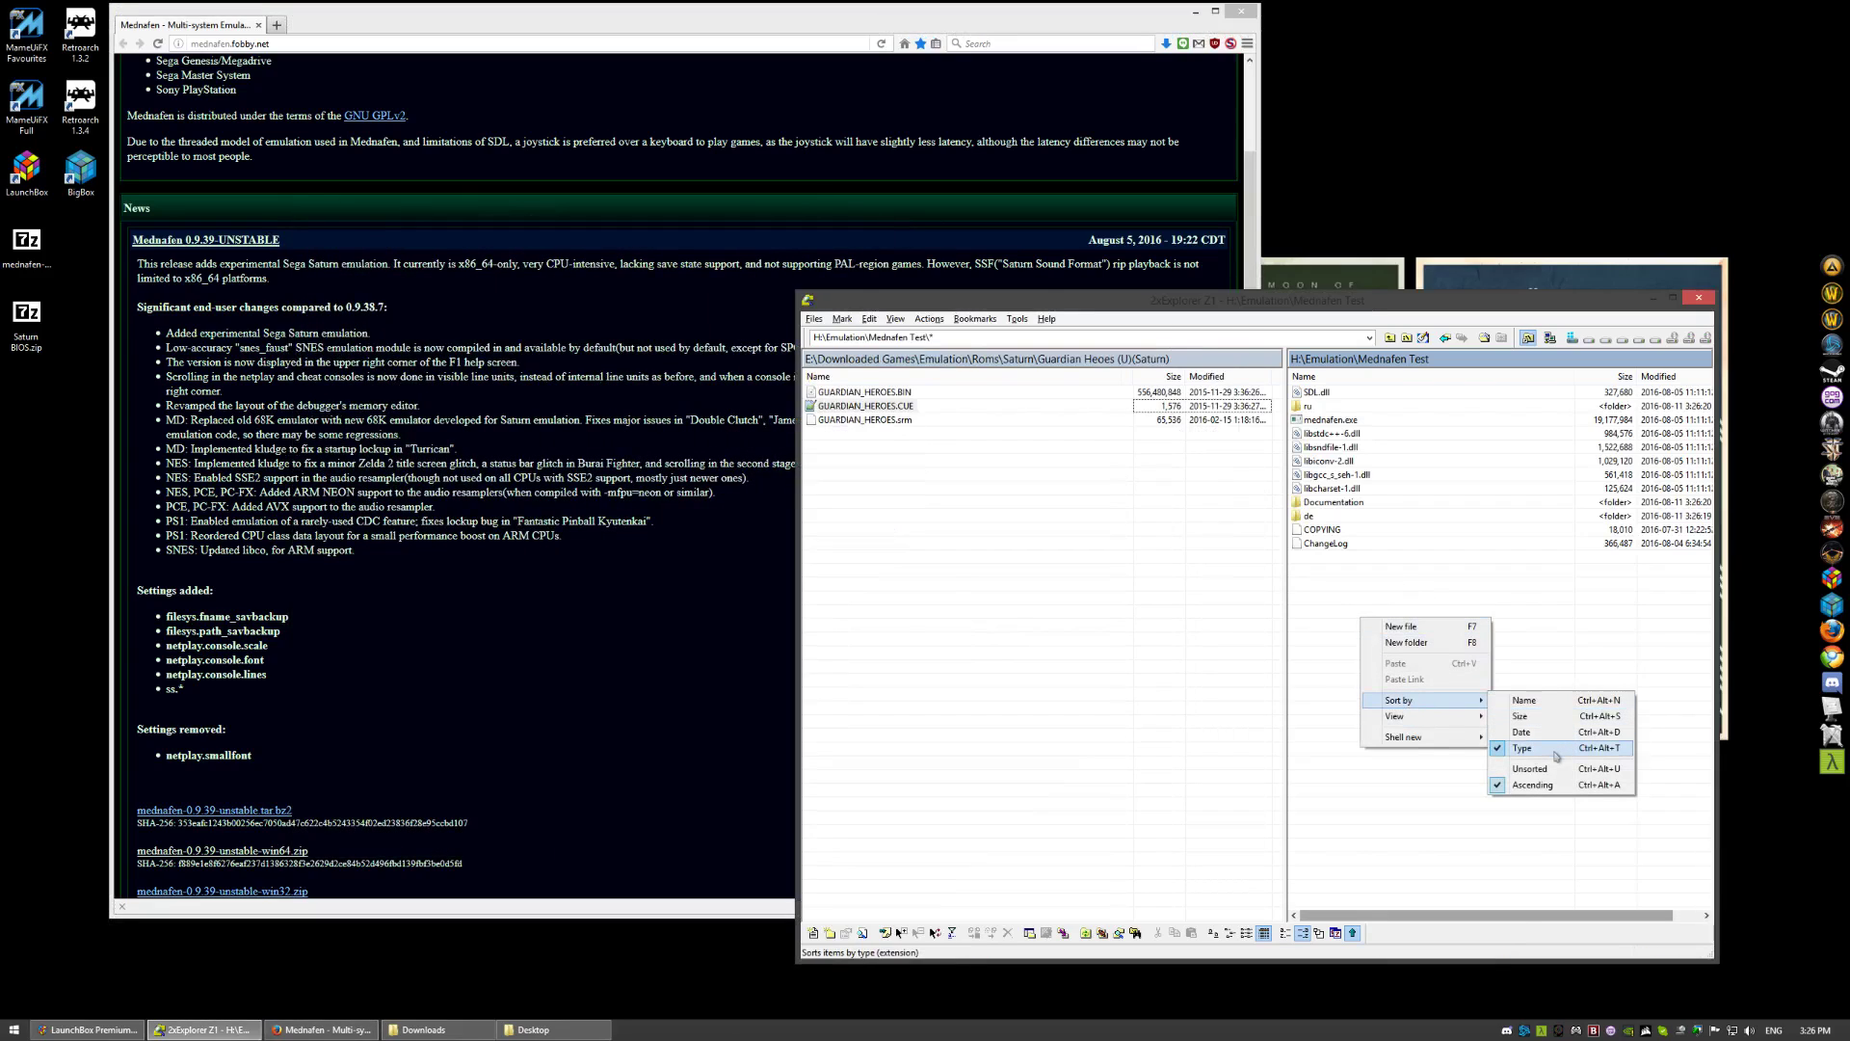
{"action": "left_click", "coordinate": [1522, 751]}
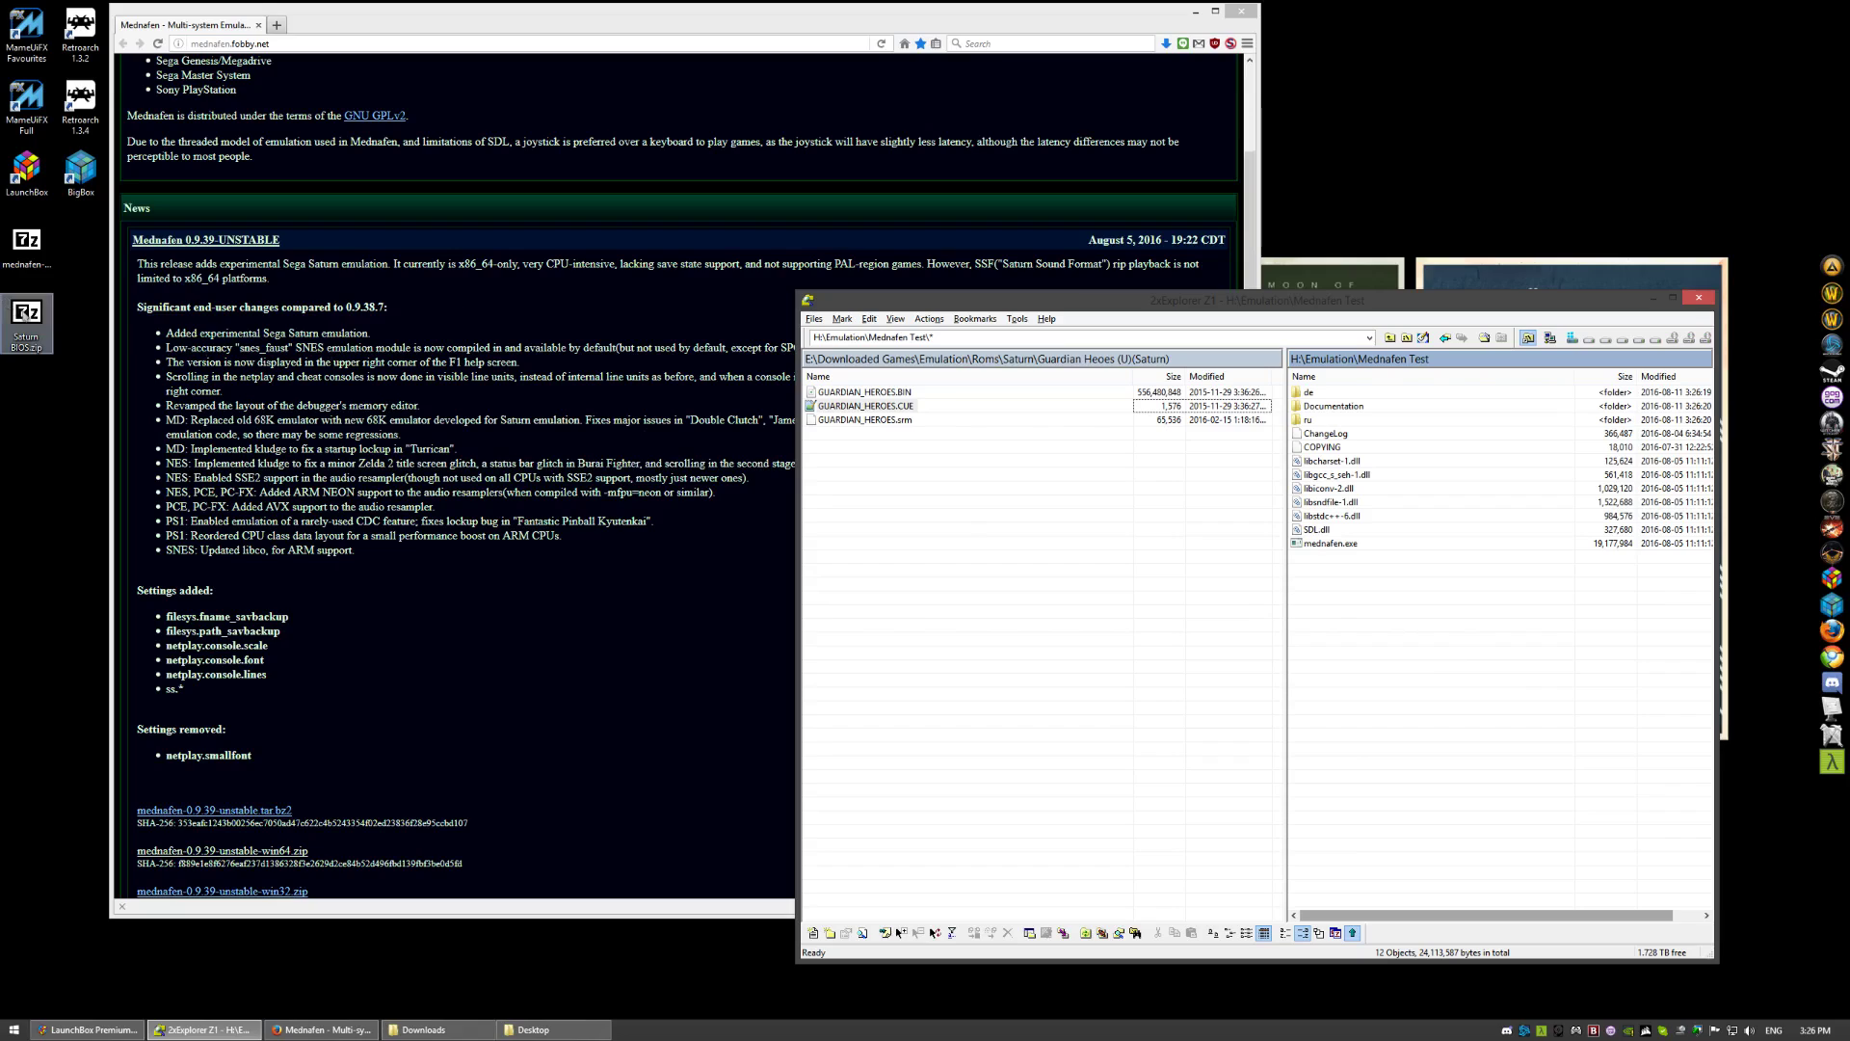
- Extract mpr-17933.bin and sega_100a.bin from the desktop's Saturn BIOS.zip into the Mednafen Test folder and close the archive
{"action": "double_click", "coordinate": [26, 318]}
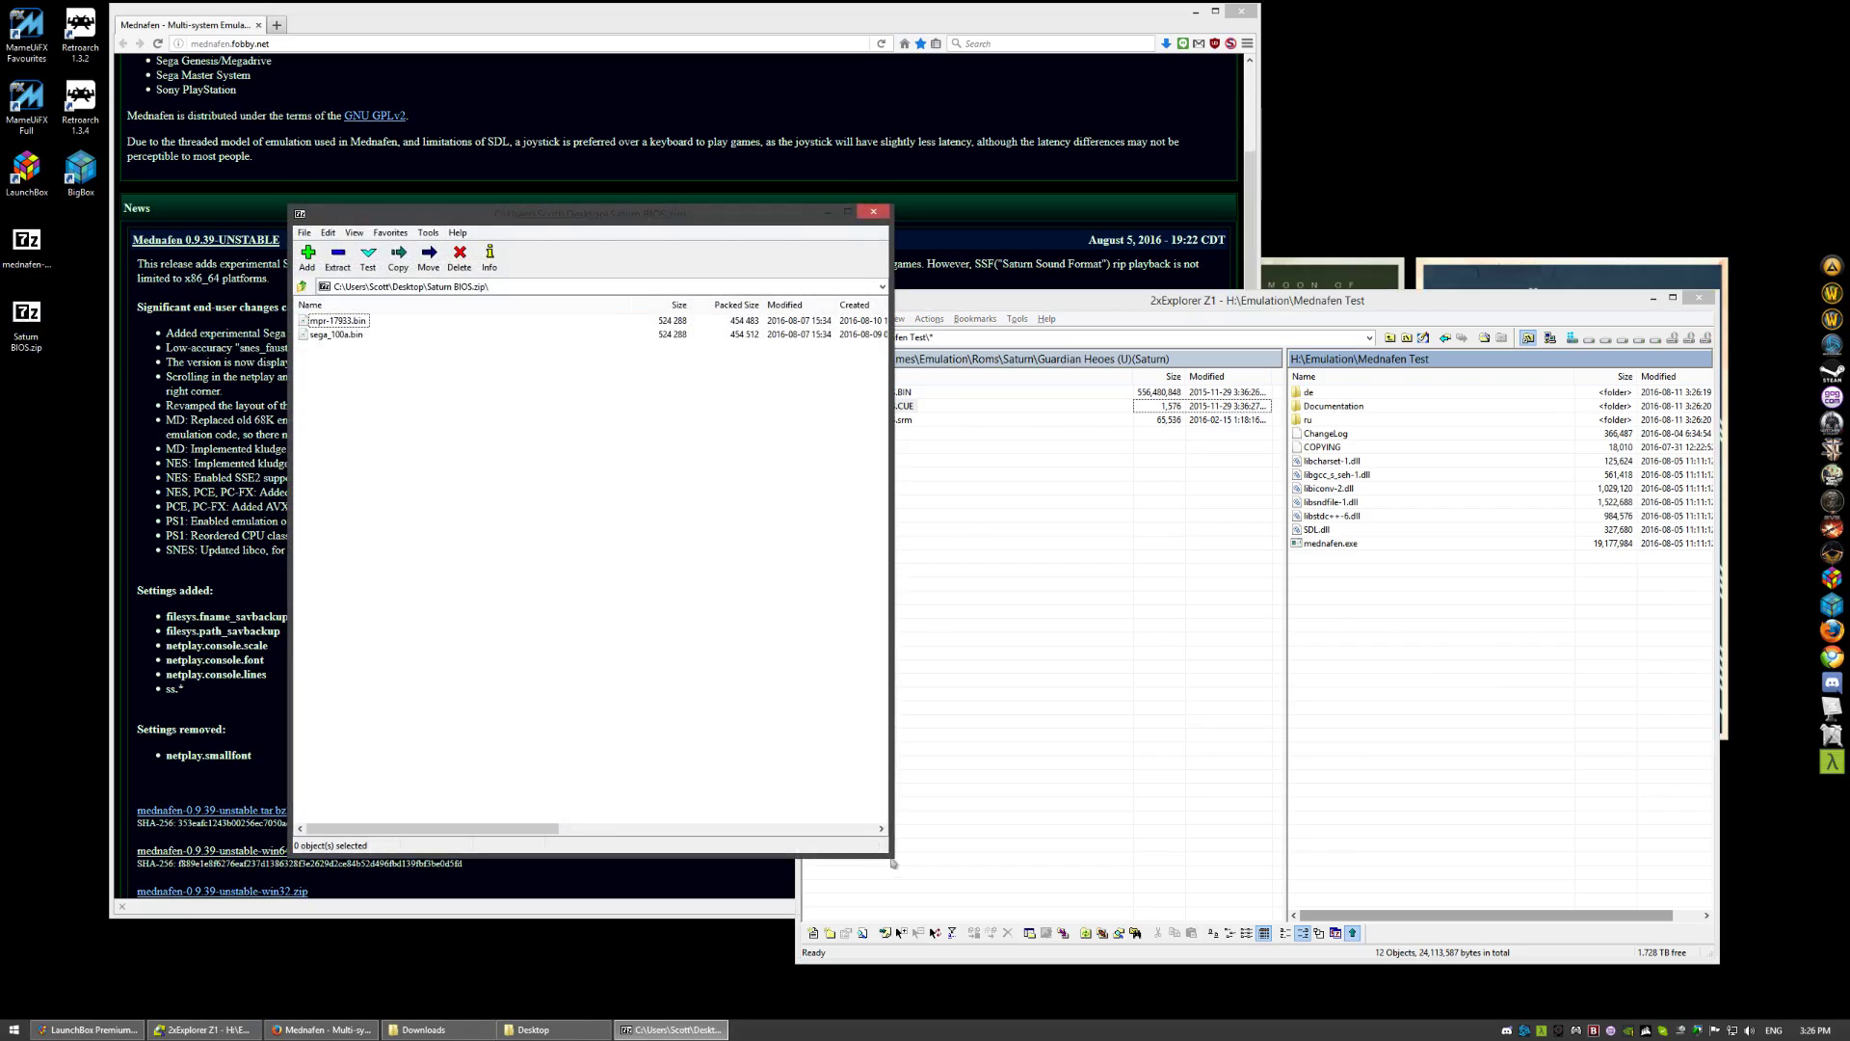
{"action": "left_click_drag", "start_coordinate": [890, 853], "coordinate": [691, 626]}
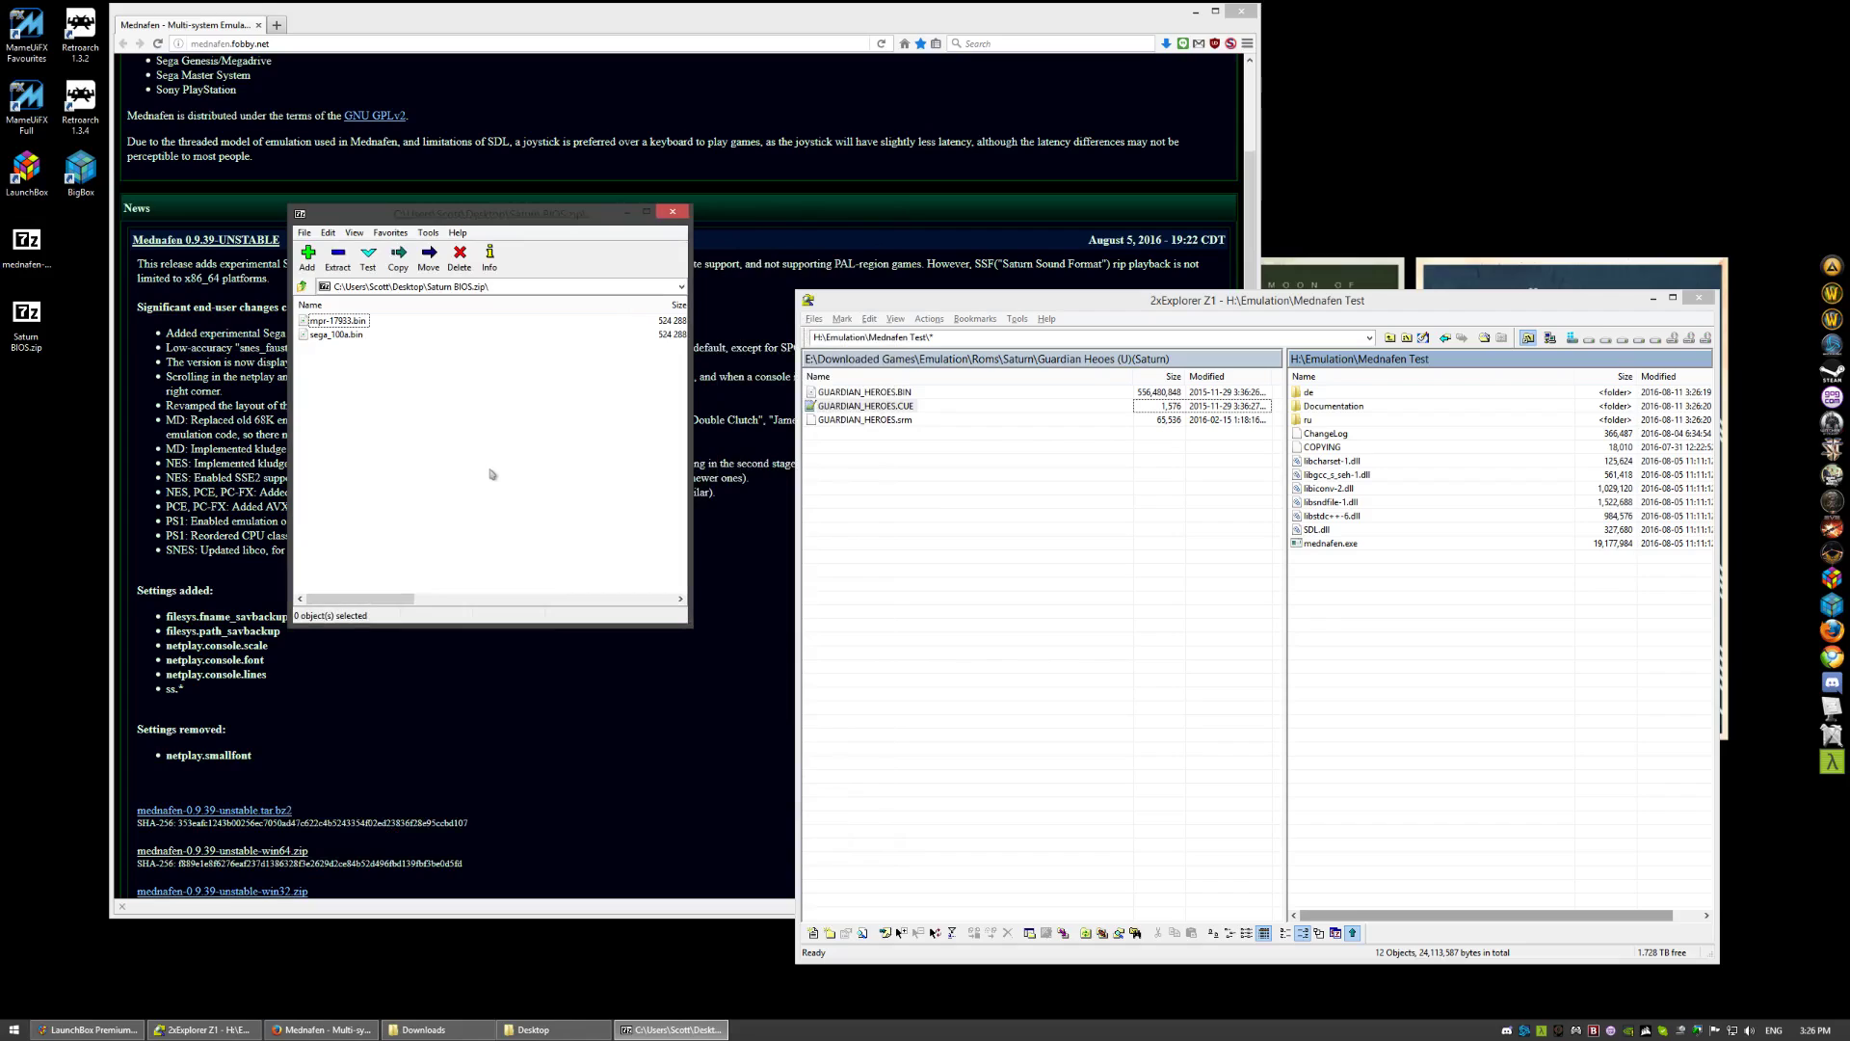
{"action": "left_click_drag", "start_coordinate": [439, 427], "coordinate": [1354, 613]}
{"action": "left_click", "coordinate": [361, 421]}
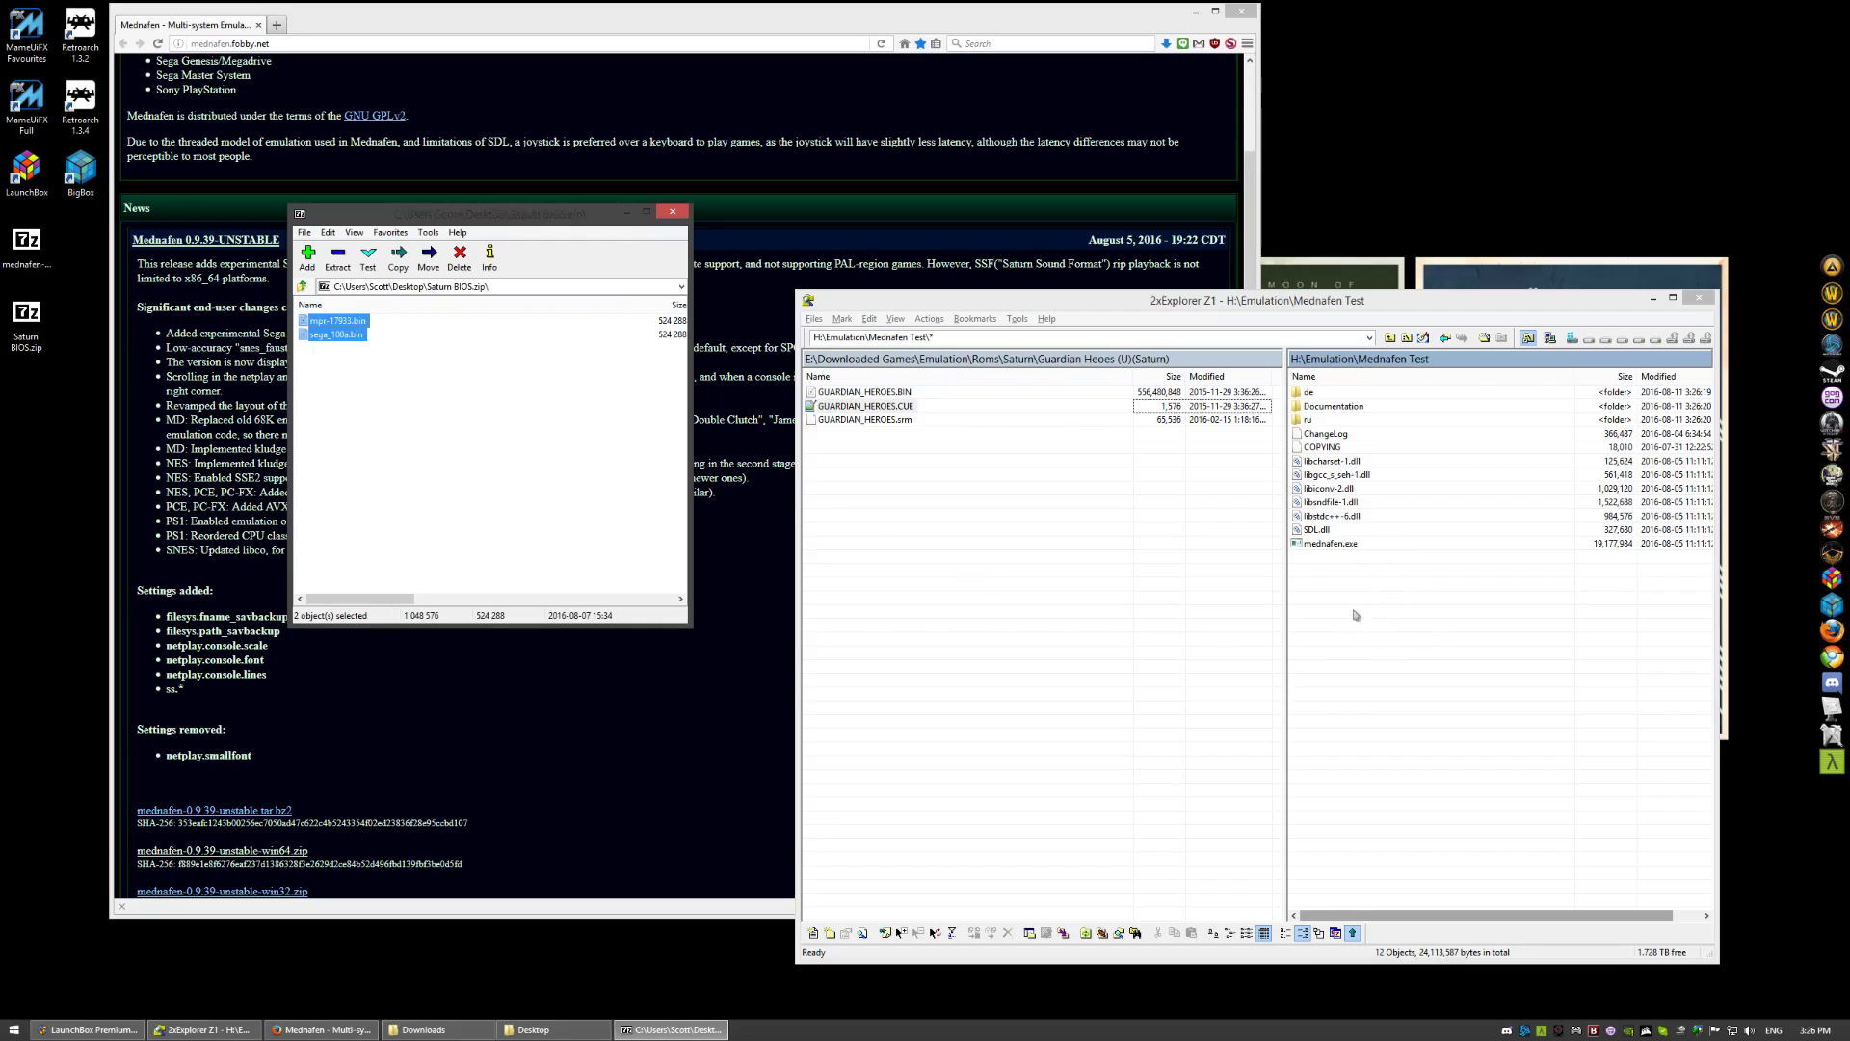
{"action": "left_click", "coordinate": [672, 212]}
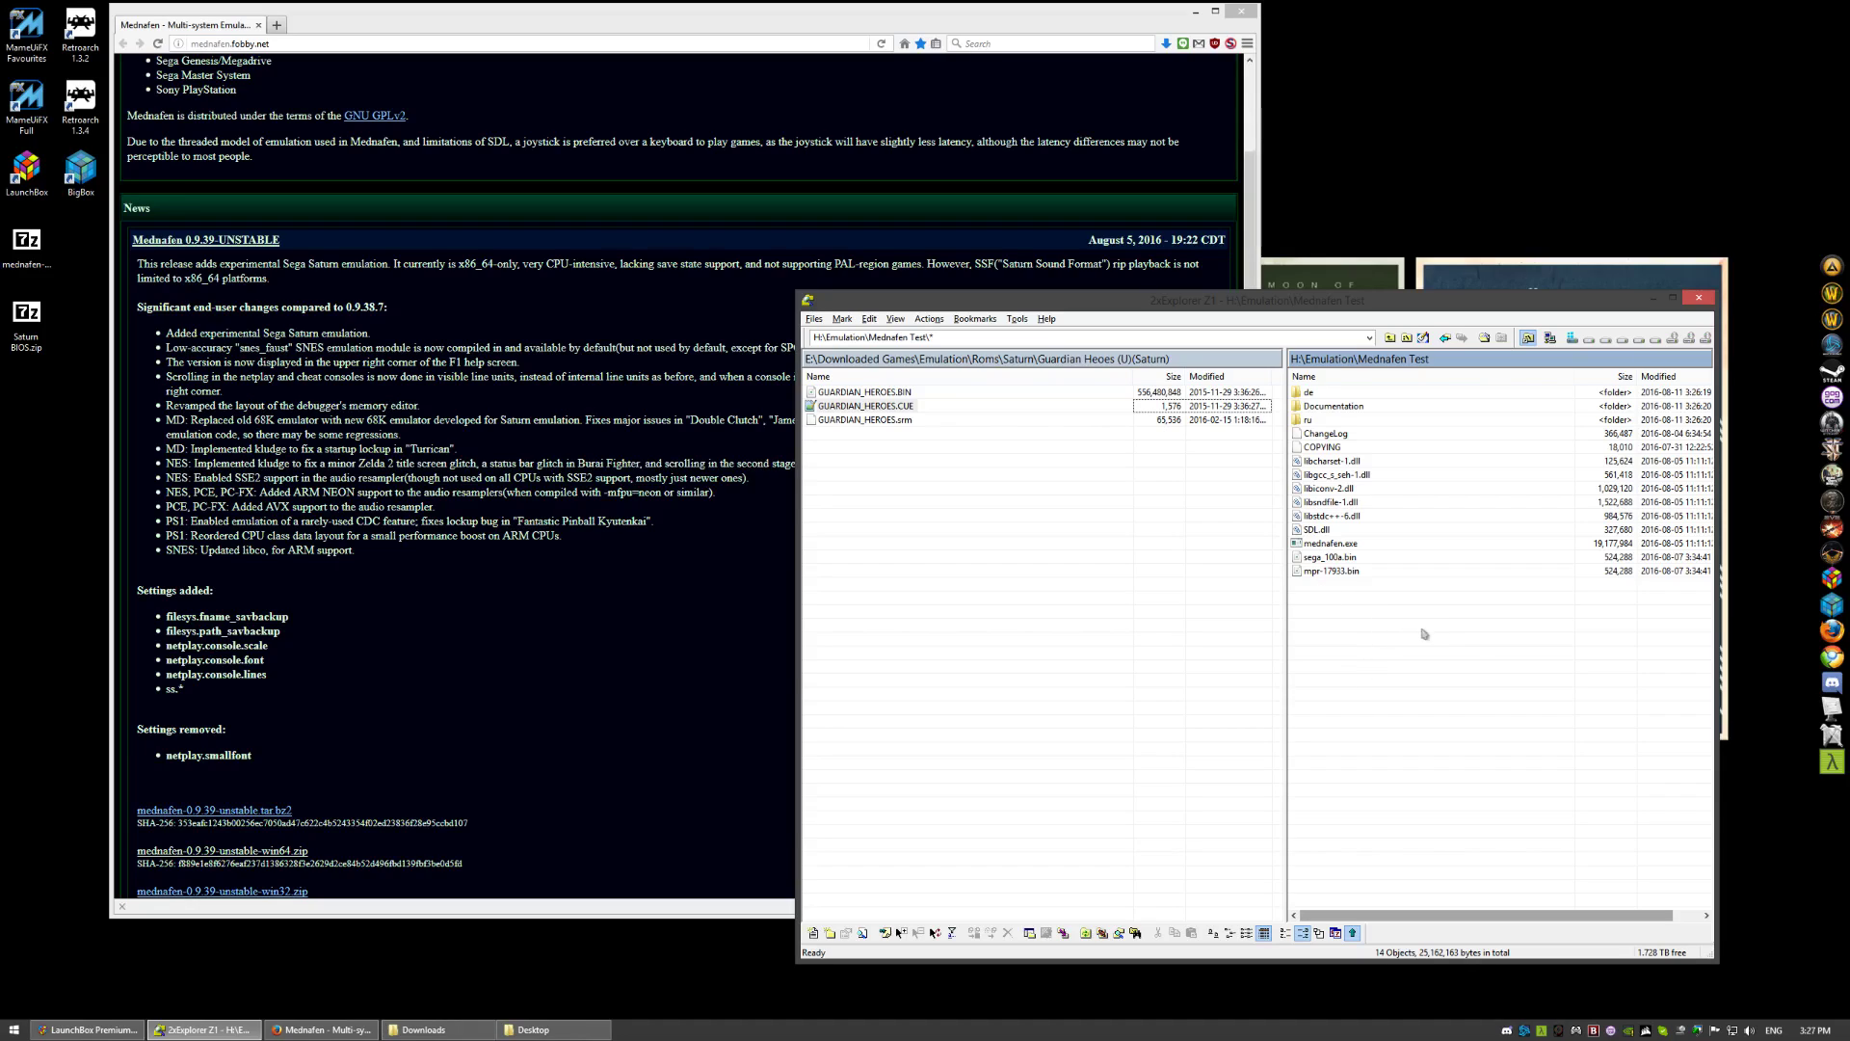
{"action": "left_click", "coordinate": [1344, 561]}
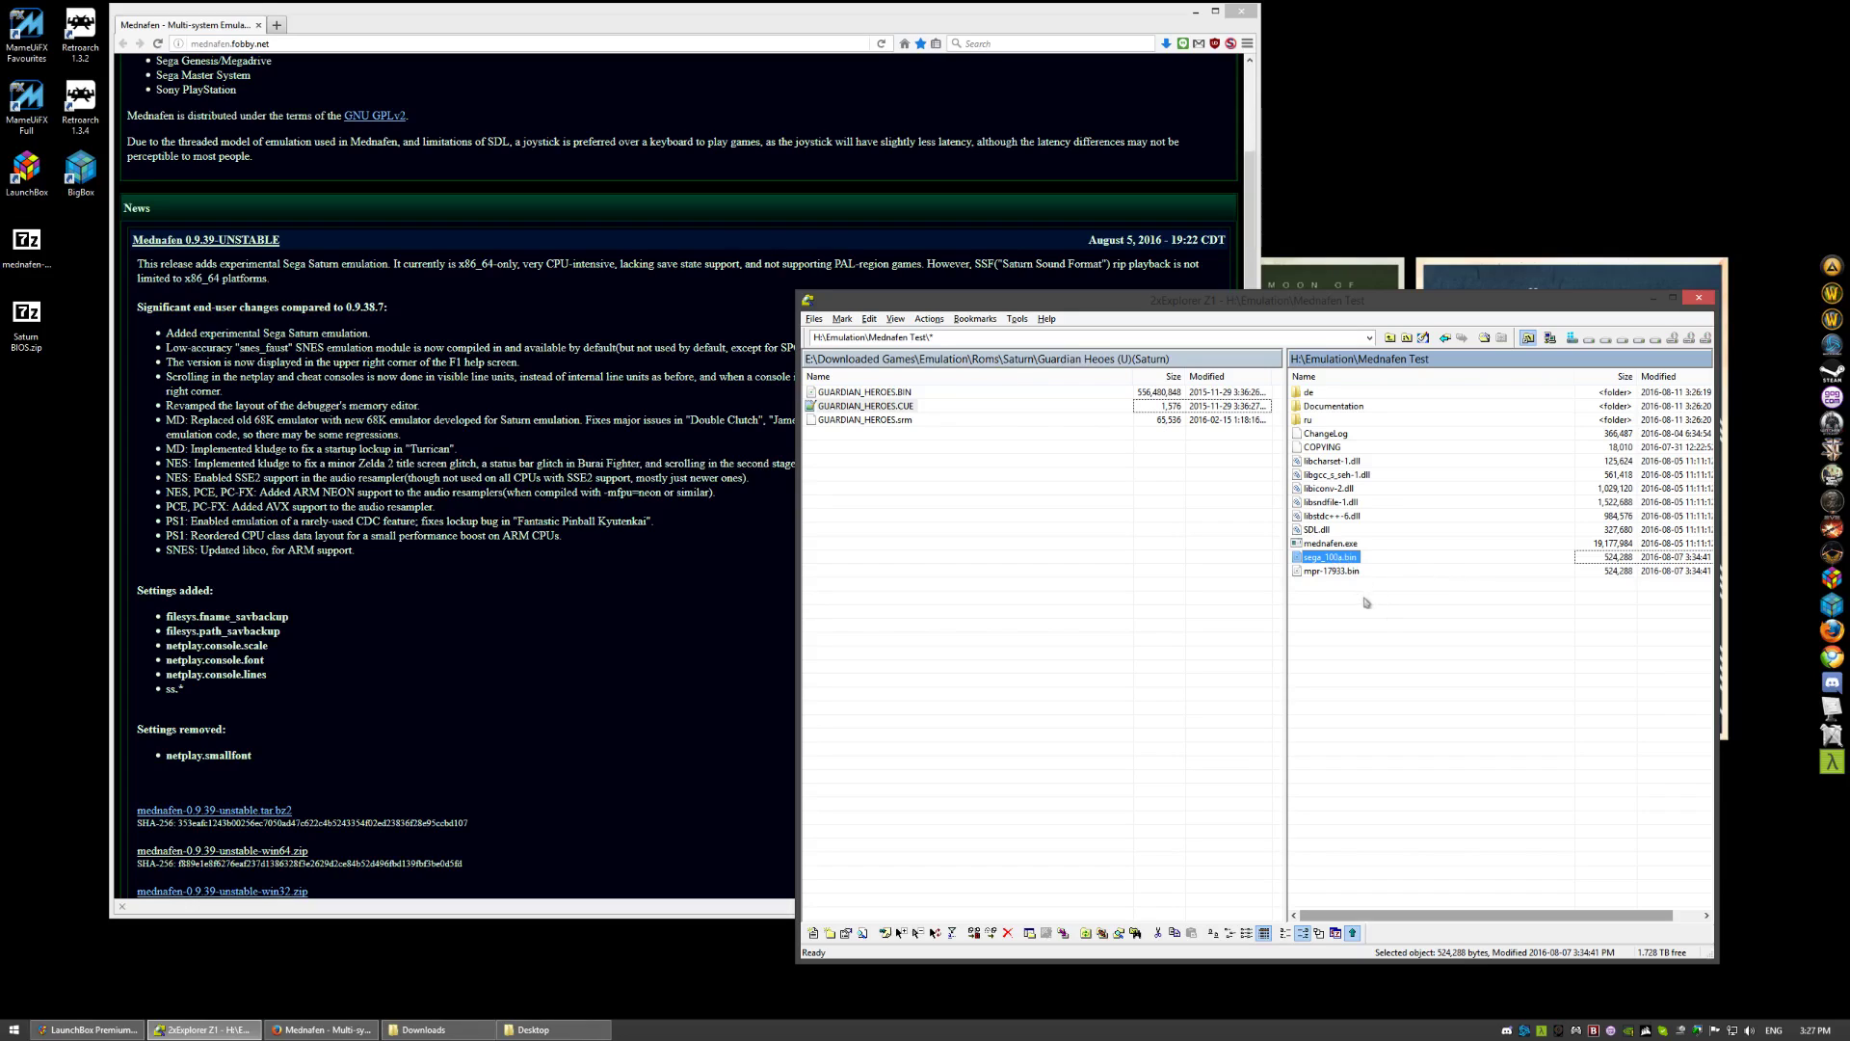
{"action": "left_click", "coordinate": [1330, 574]}
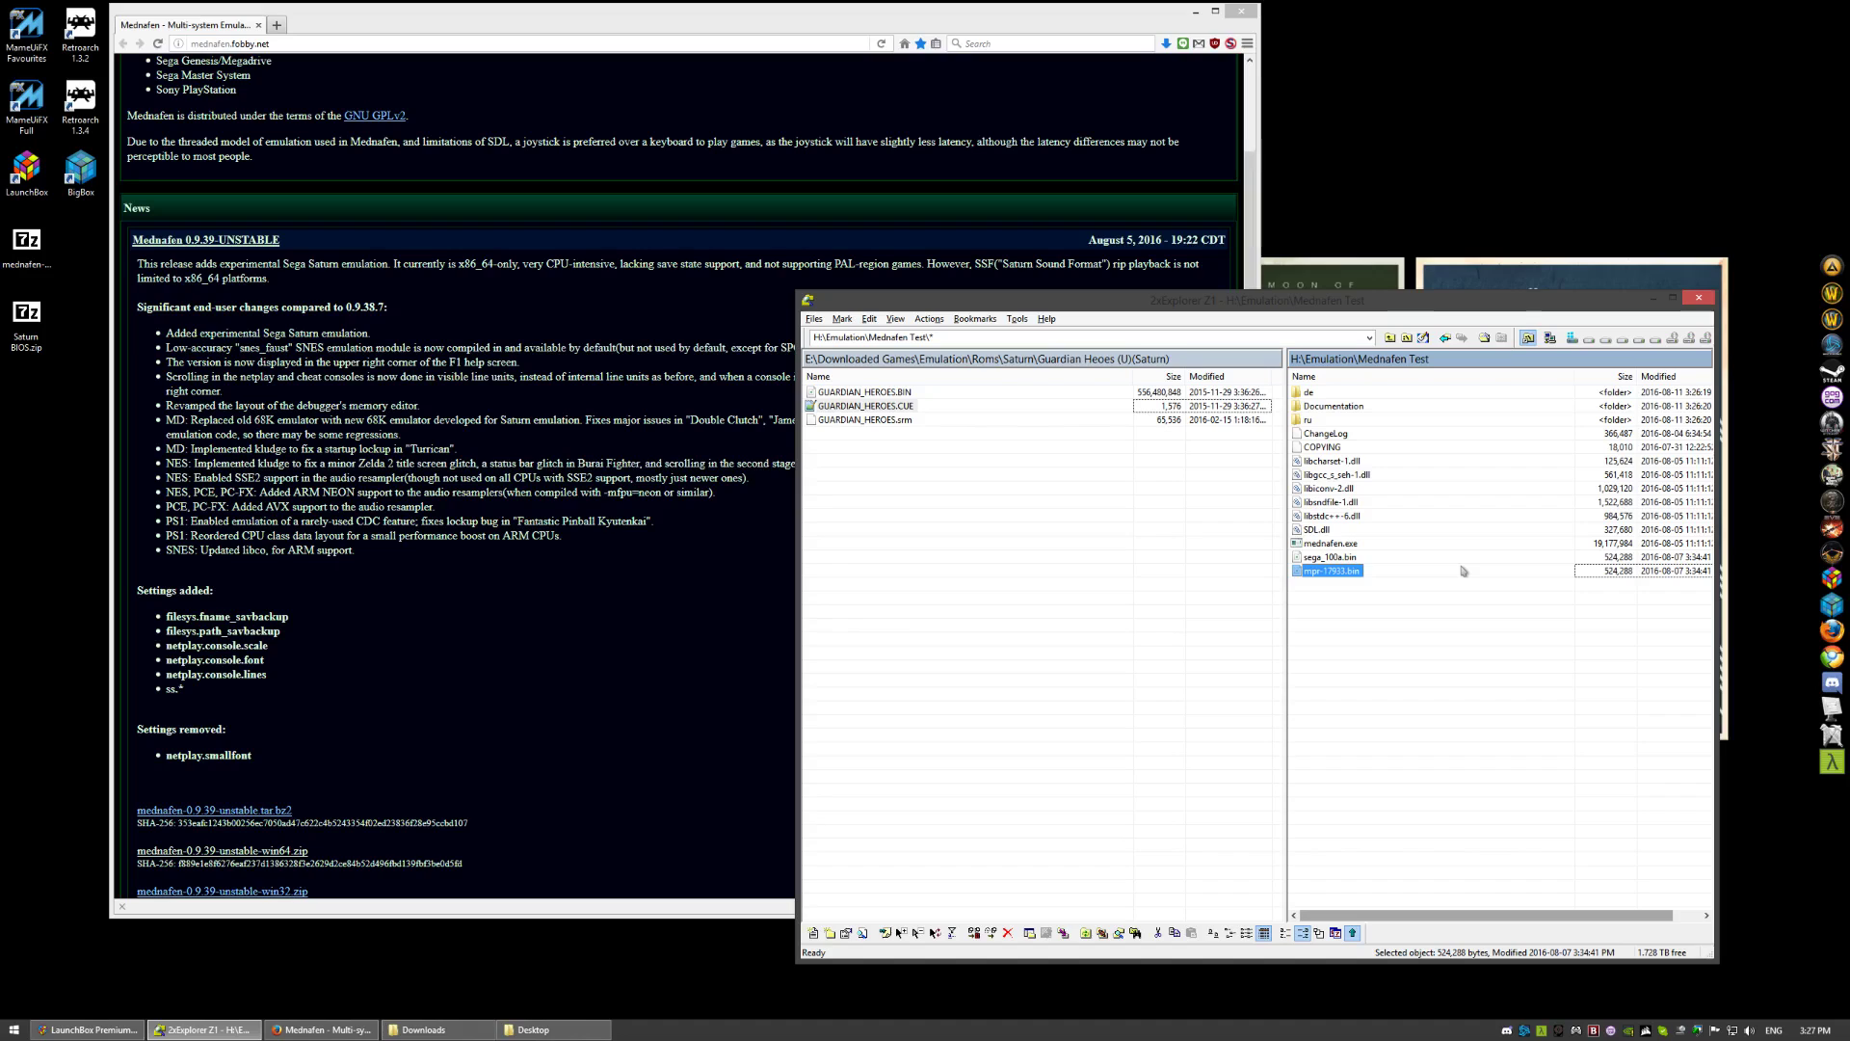
{"action": "left_click", "coordinate": [87, 1029]}
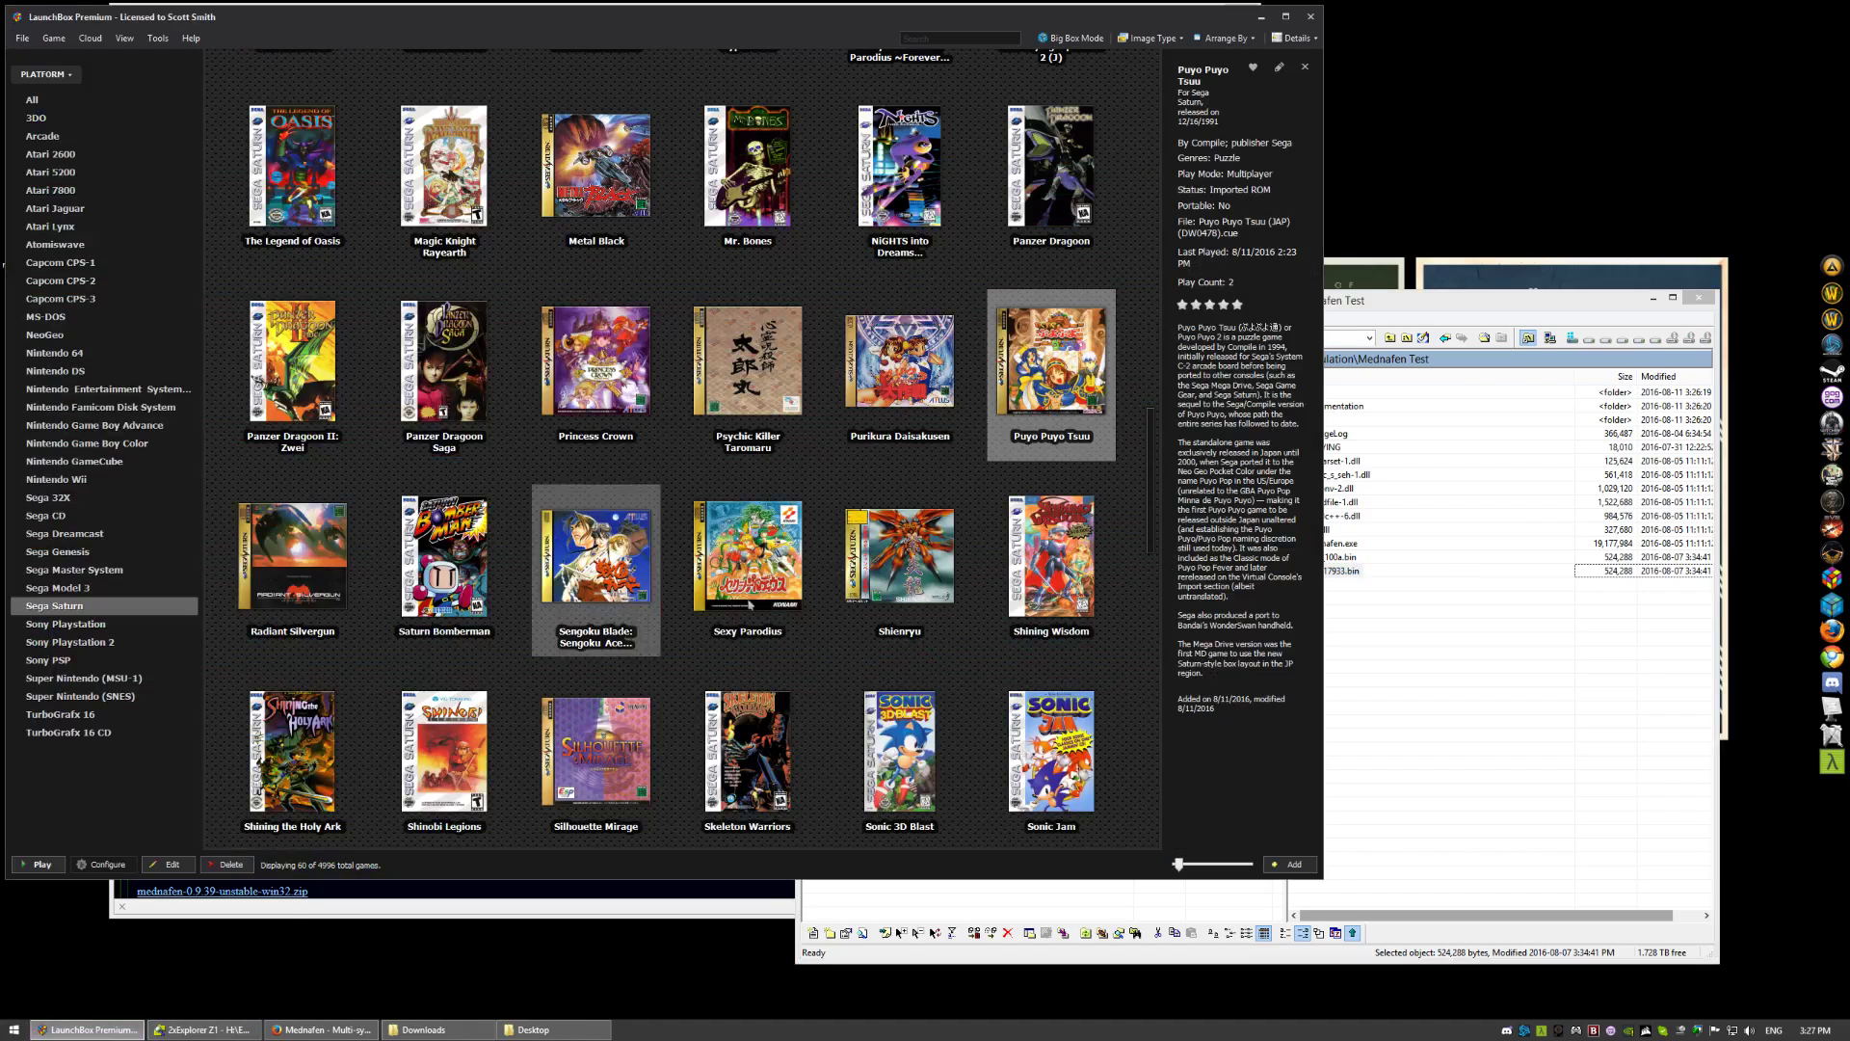
{"action": "left_click", "coordinate": [1258, 19]}
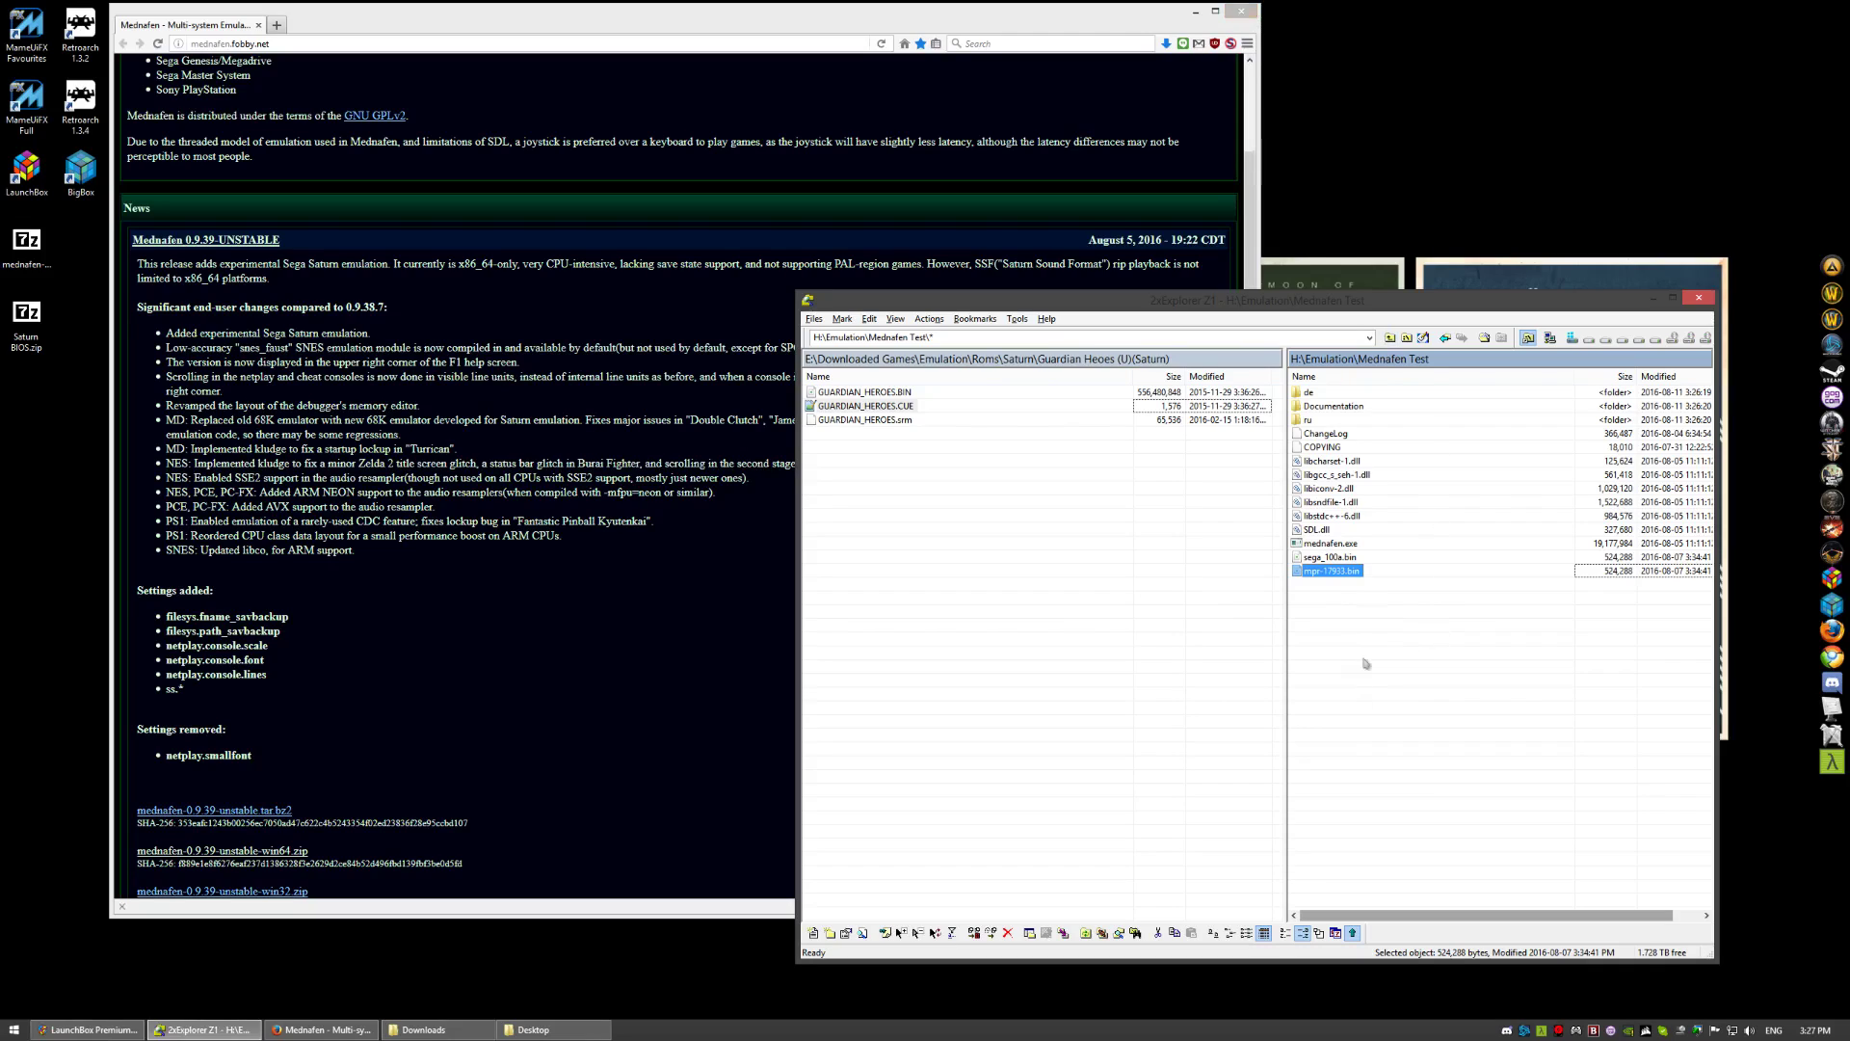
- Launch GUARDIAN_HEROES.CUE with mednafen.exe in the Mednafen Test folder
{"action": "left_click", "coordinate": [940, 512]}
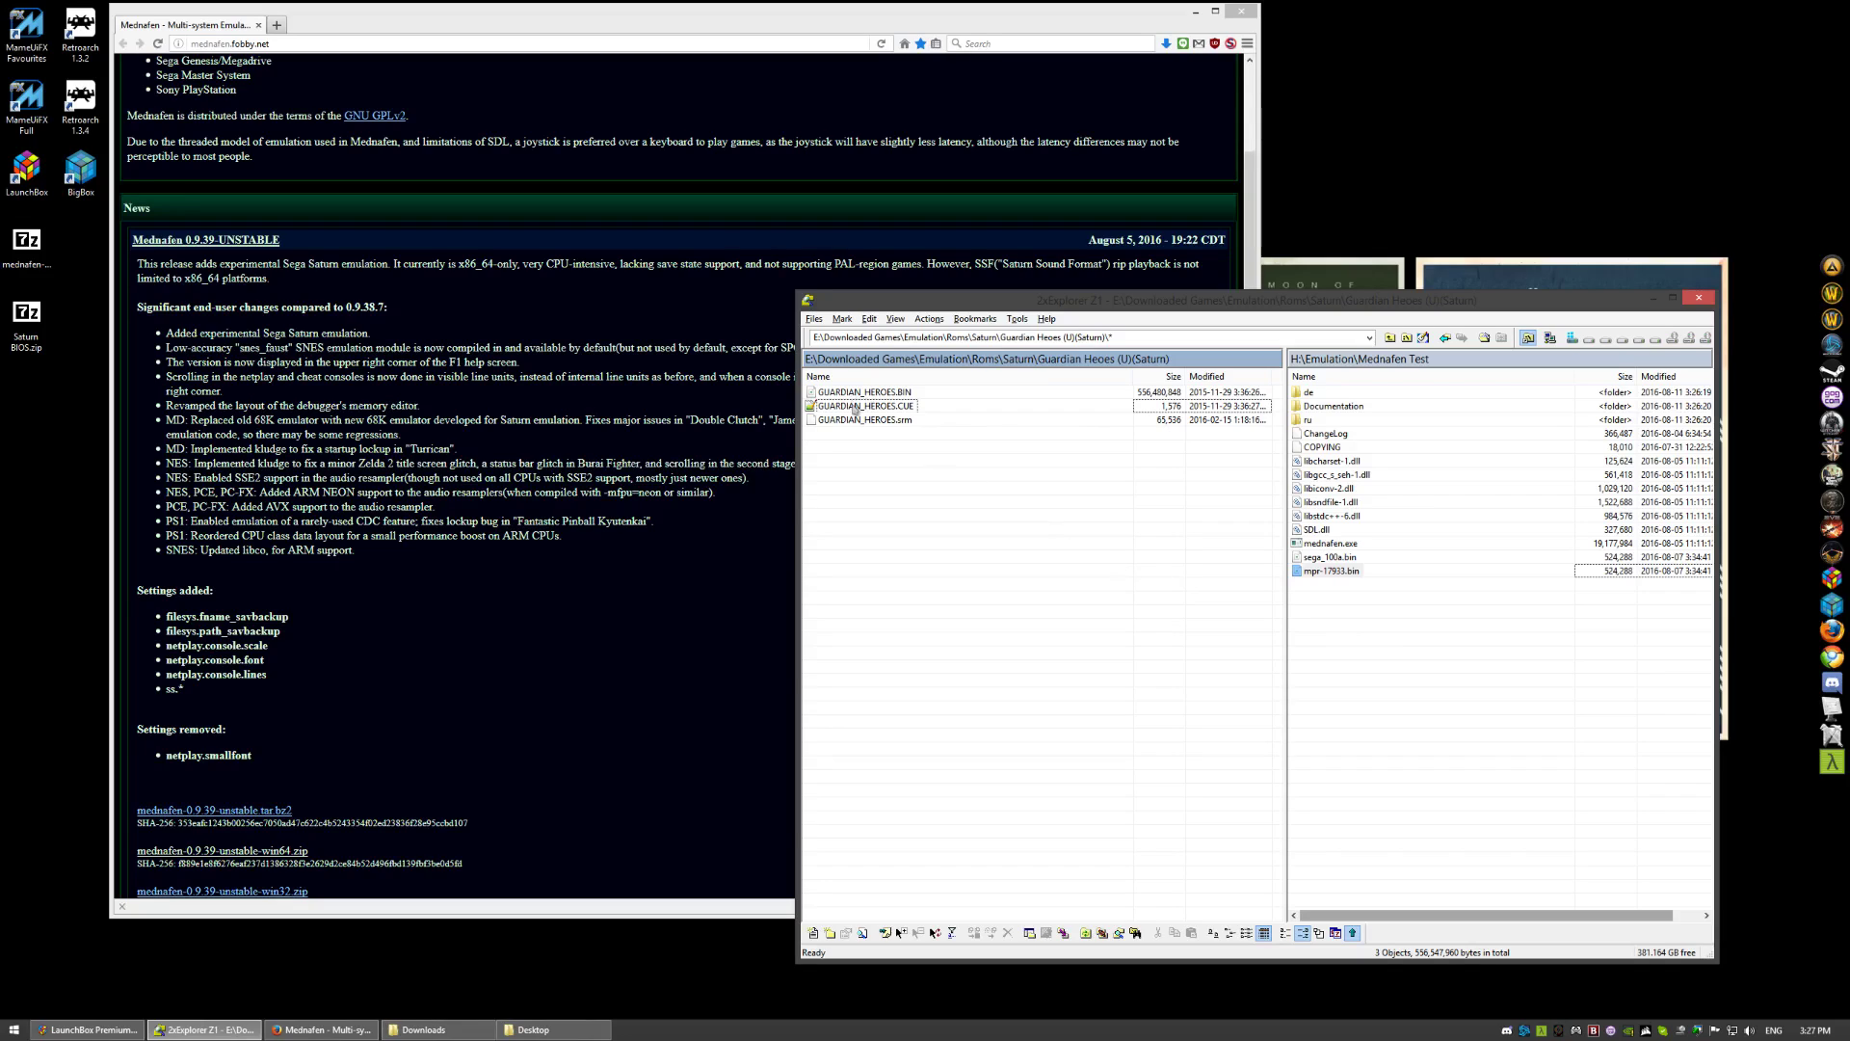
{"action": "left_click_drag", "start_coordinate": [855, 409], "coordinate": [1337, 549]}
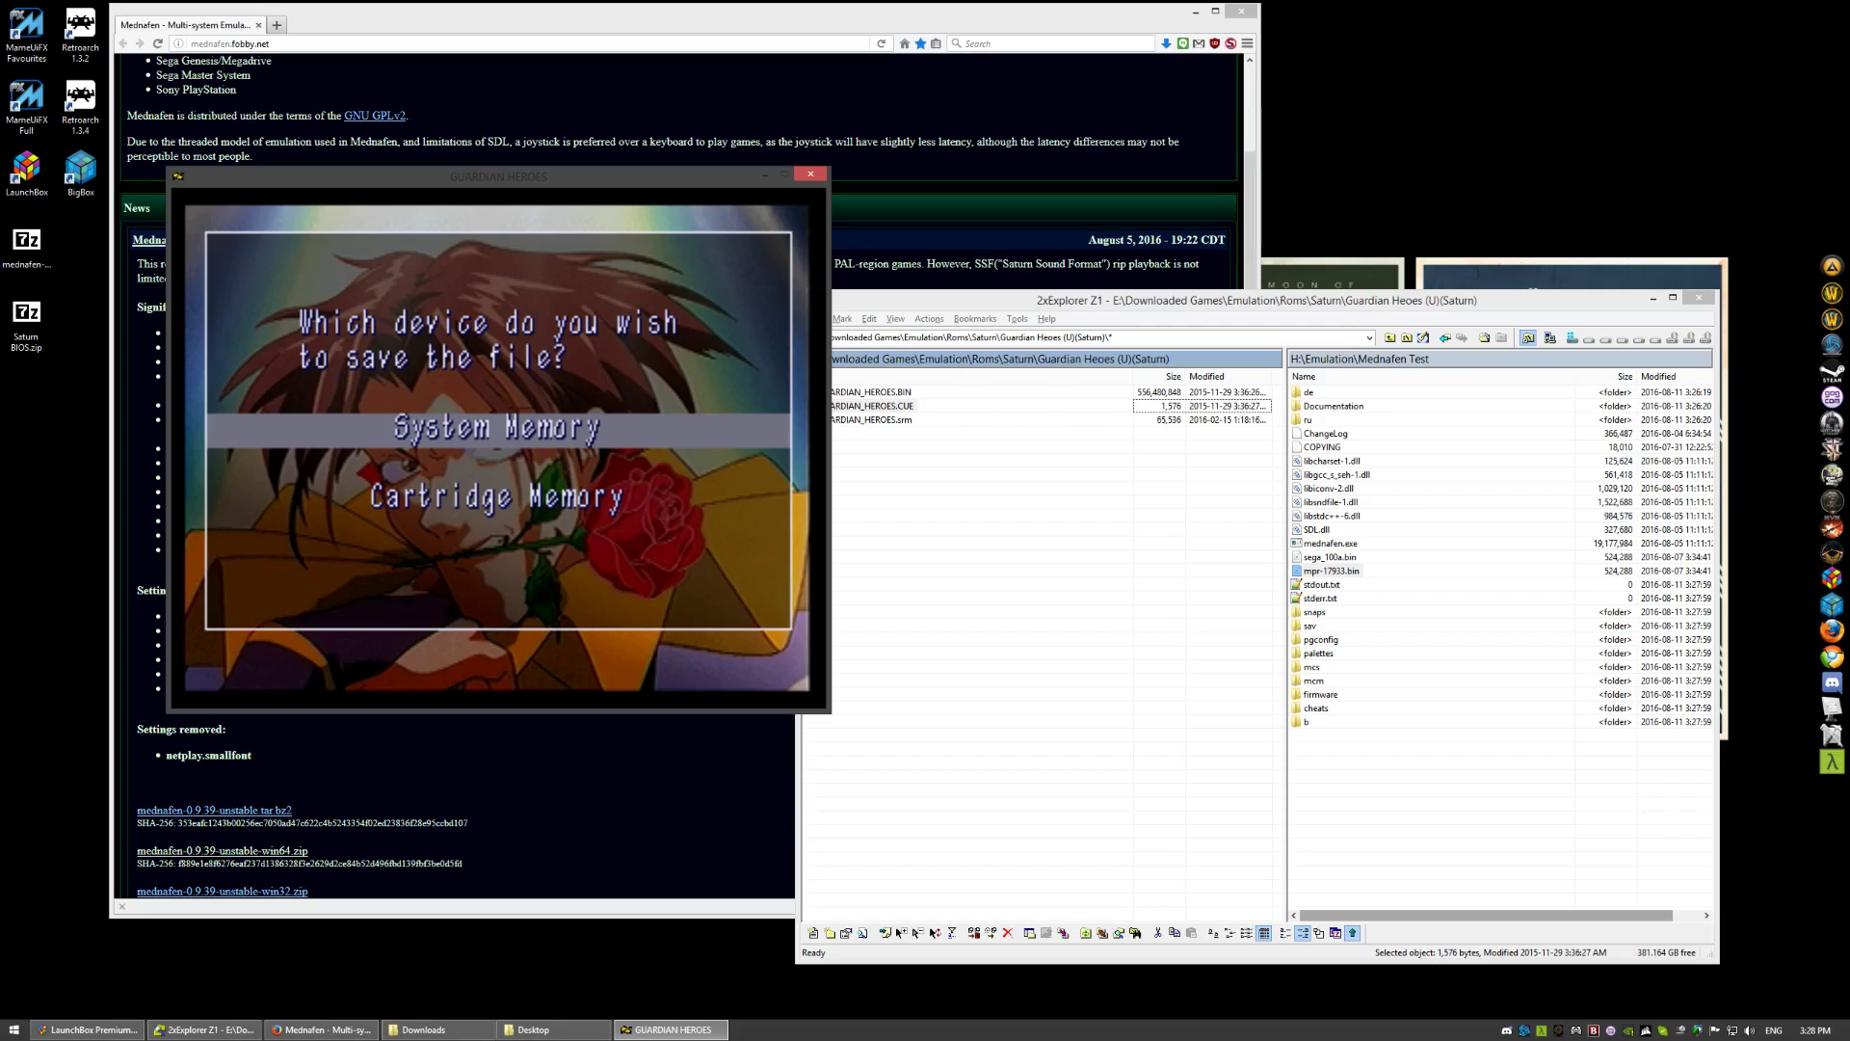
- Start configuring Digital Gamepad 1, binding its four directions to the matching arrow keys and Start to Enter
{"action": "key", "text": "alt+shift+1"}
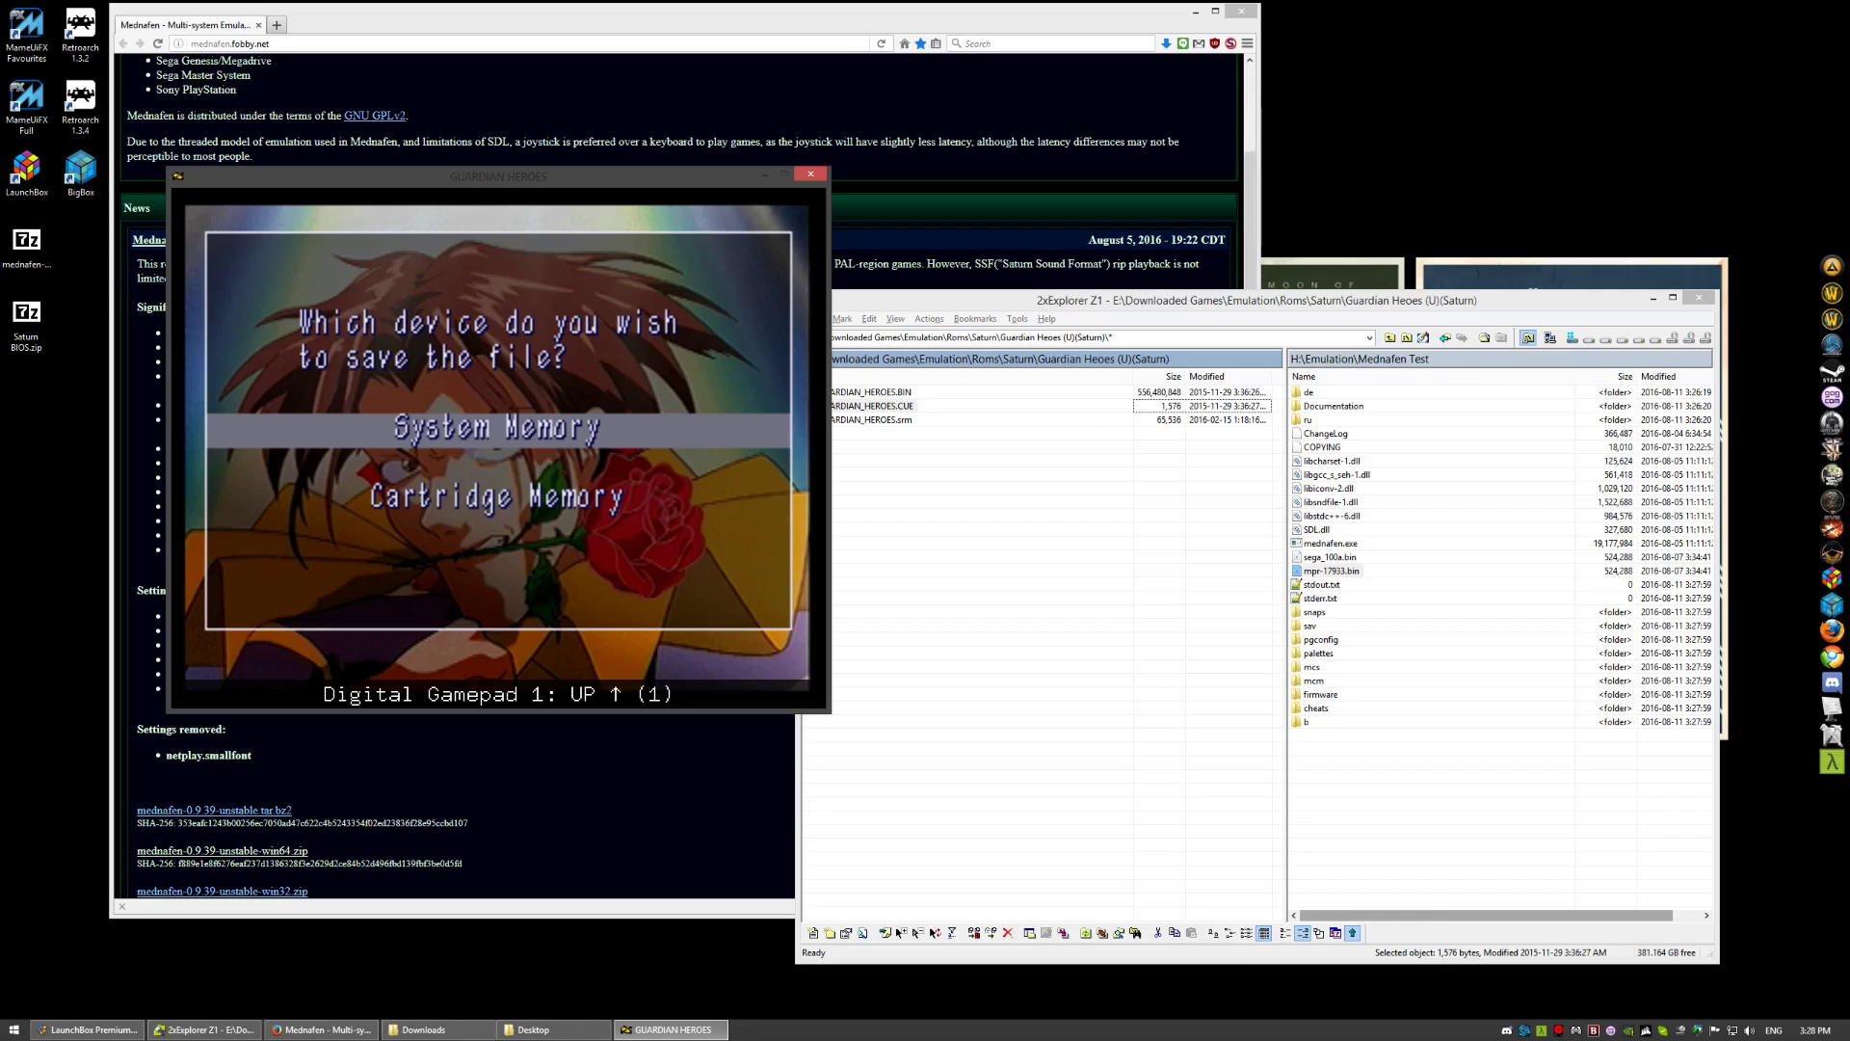
{"action": "key", "text": "Up"}
{"action": "key", "text": "Up"}
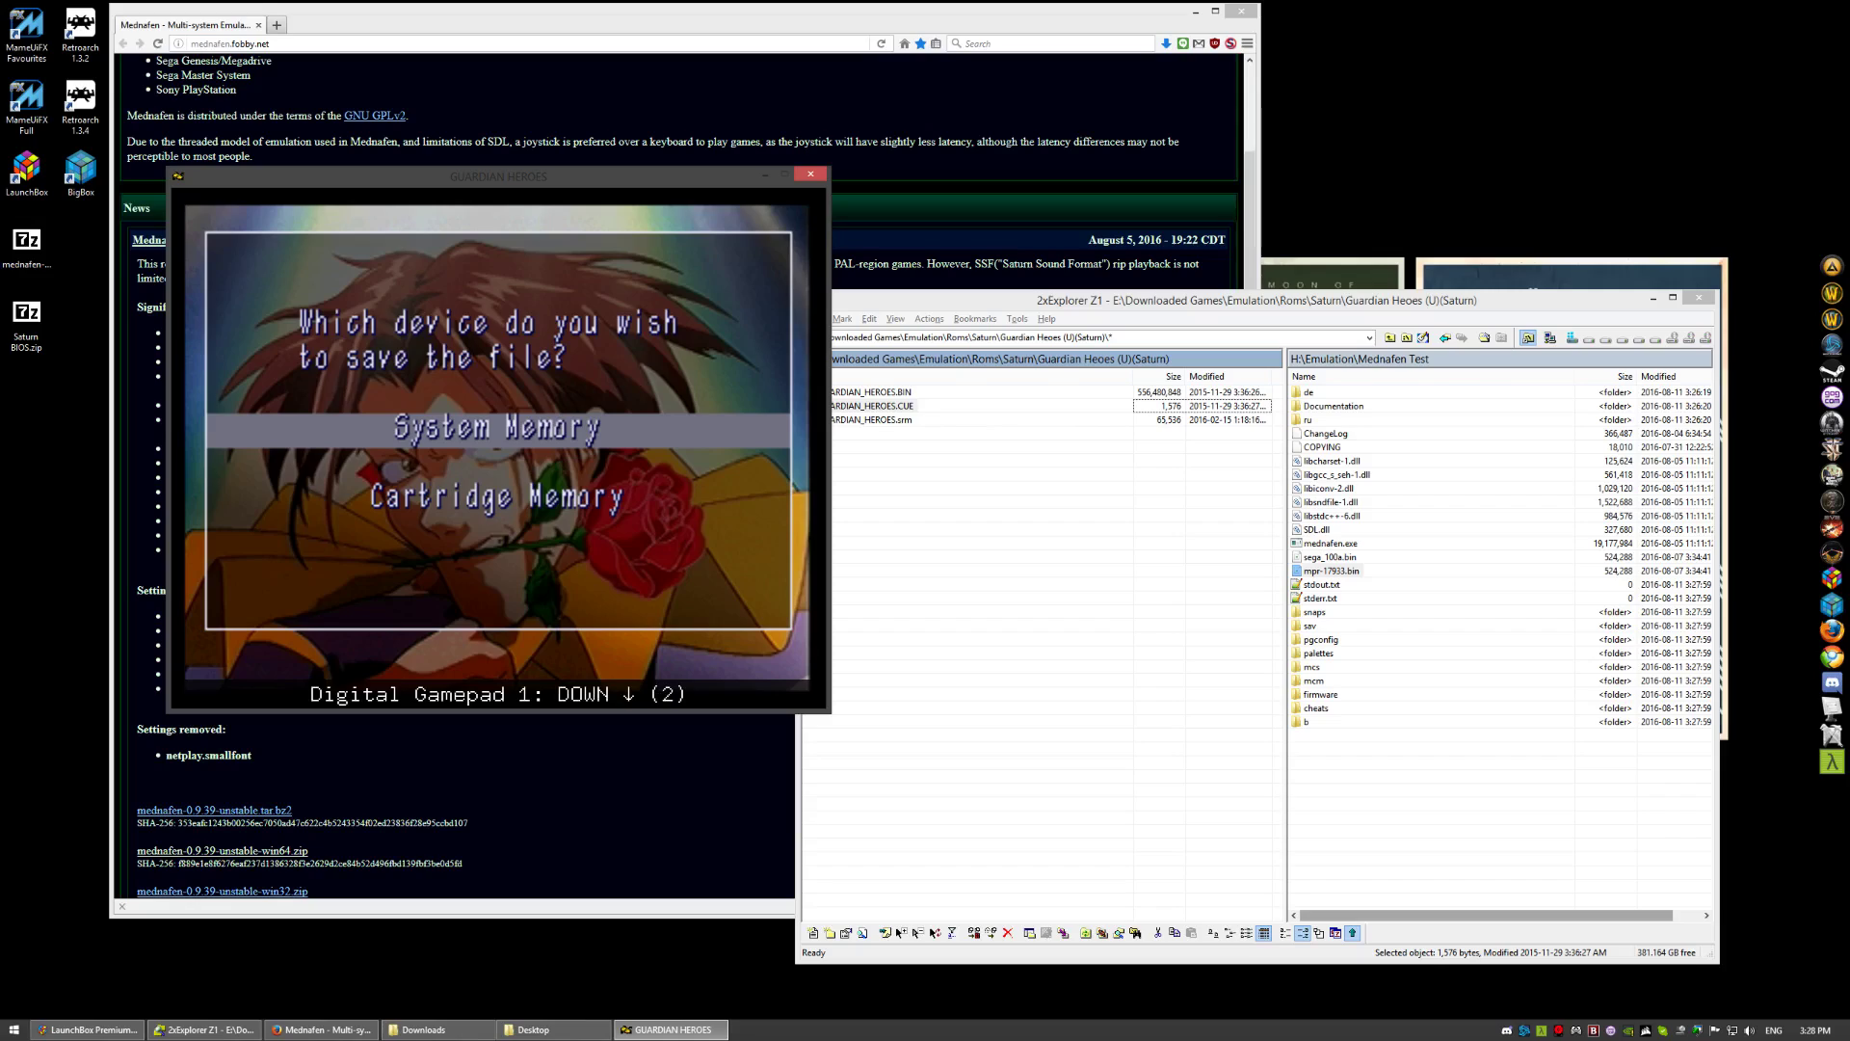
{"action": "key", "text": "Down"}
{"action": "key", "text": "Left"}
{"action": "key", "text": "Left"}
{"action": "key", "text": "Right"}
{"action": "key", "text": "Right"}
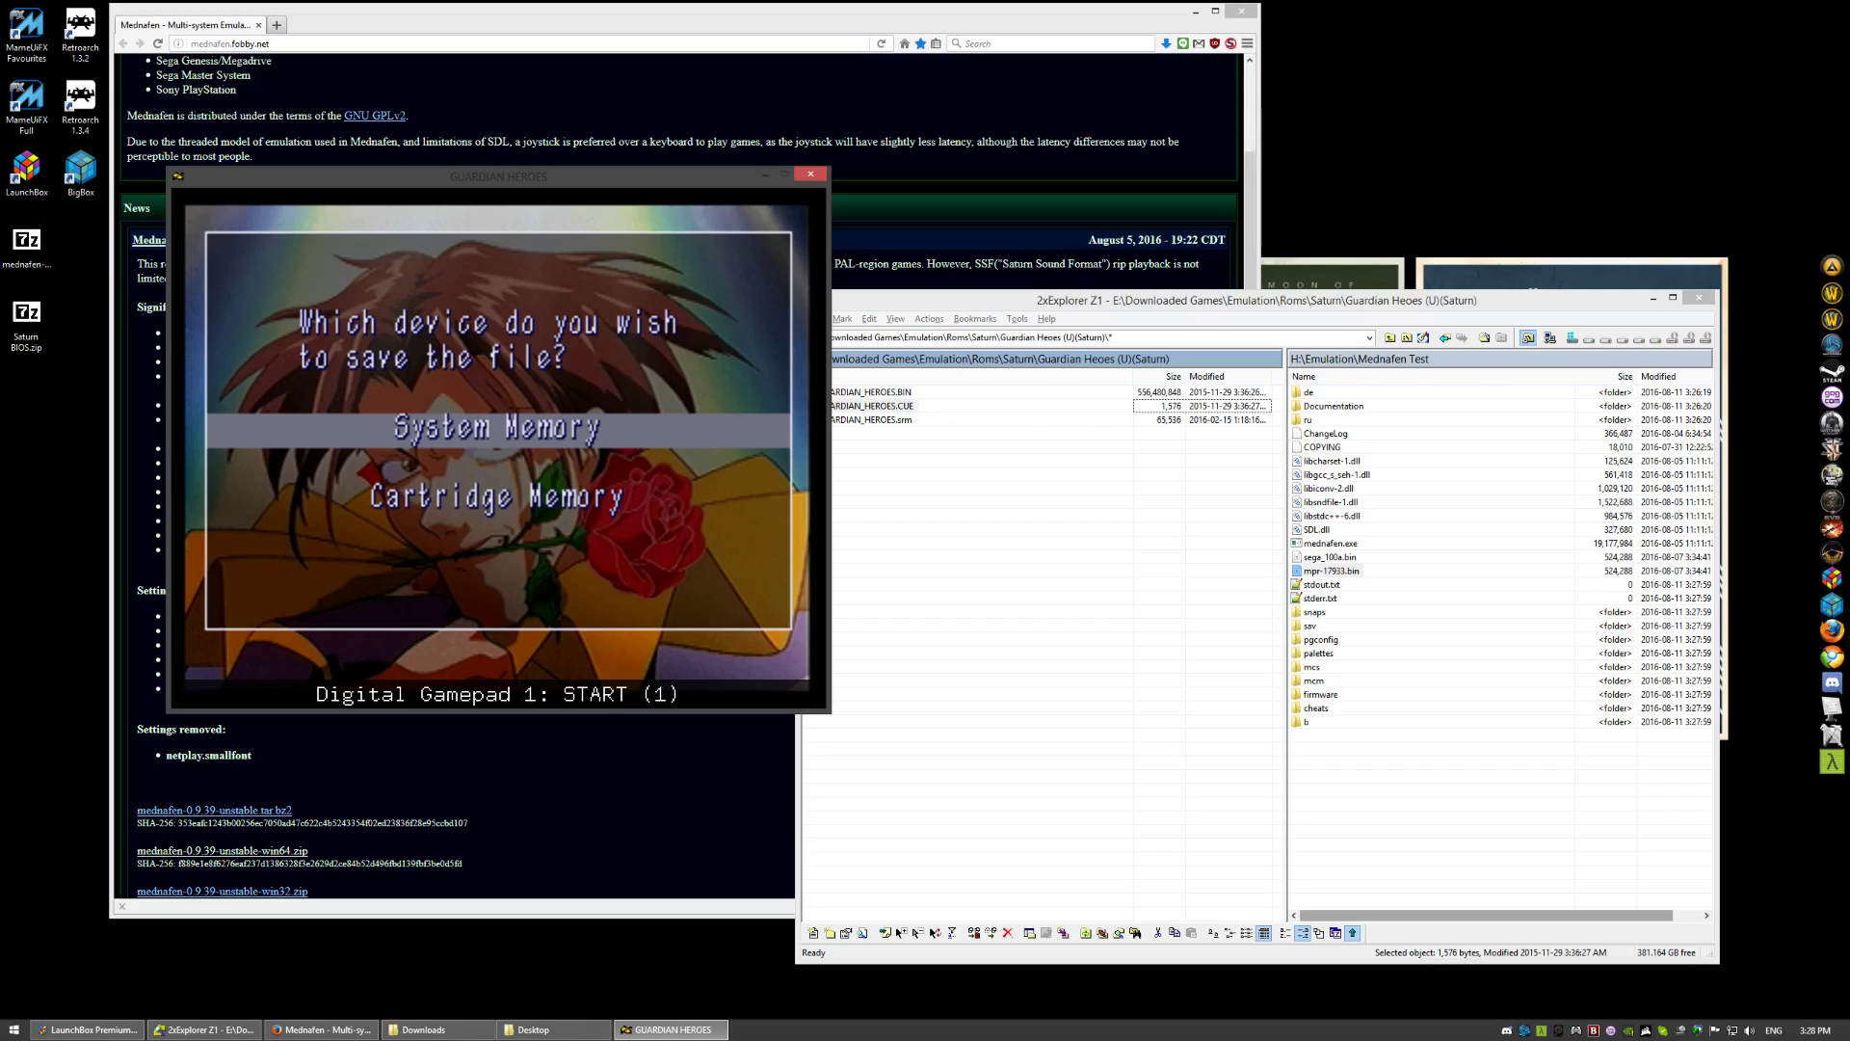
{"action": "key", "text": "Return"}
{"action": "key", "text": "Return"}
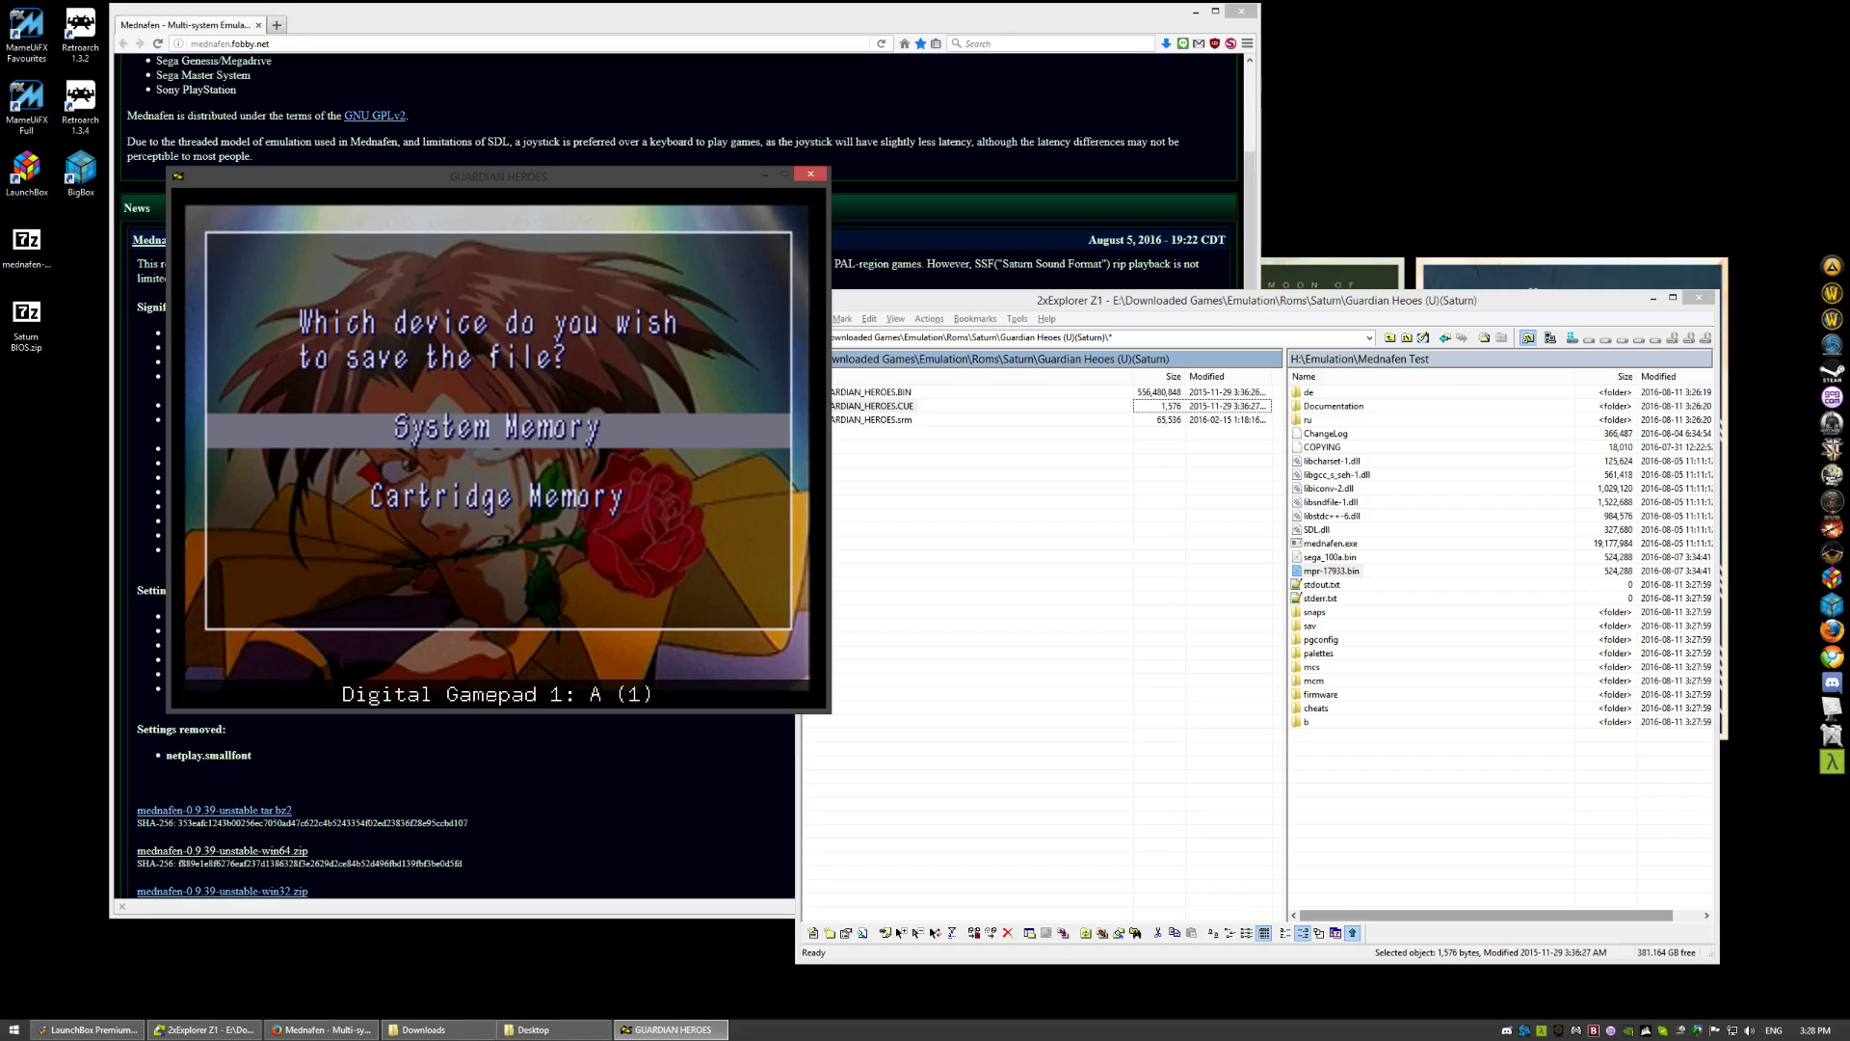
- Bind Digital Gamepad 1's A, B and C buttons to Z, X and C, and its X, Y and Z buttons to X, Y and Z
{"action": "key", "text": "z"}
{"action": "key", "text": "z"}
{"action": "key", "text": "x"}
{"action": "key", "text": "x"}
{"action": "key", "text": "c"}
{"action": "key", "text": "c"}
{"action": "key", "text": "x"}
{"action": "key", "text": "x"}
{"action": "key", "text": "y"}
{"action": "key", "text": "y"}
{"action": "key", "text": "z"}
{"action": "key", "text": "z"}
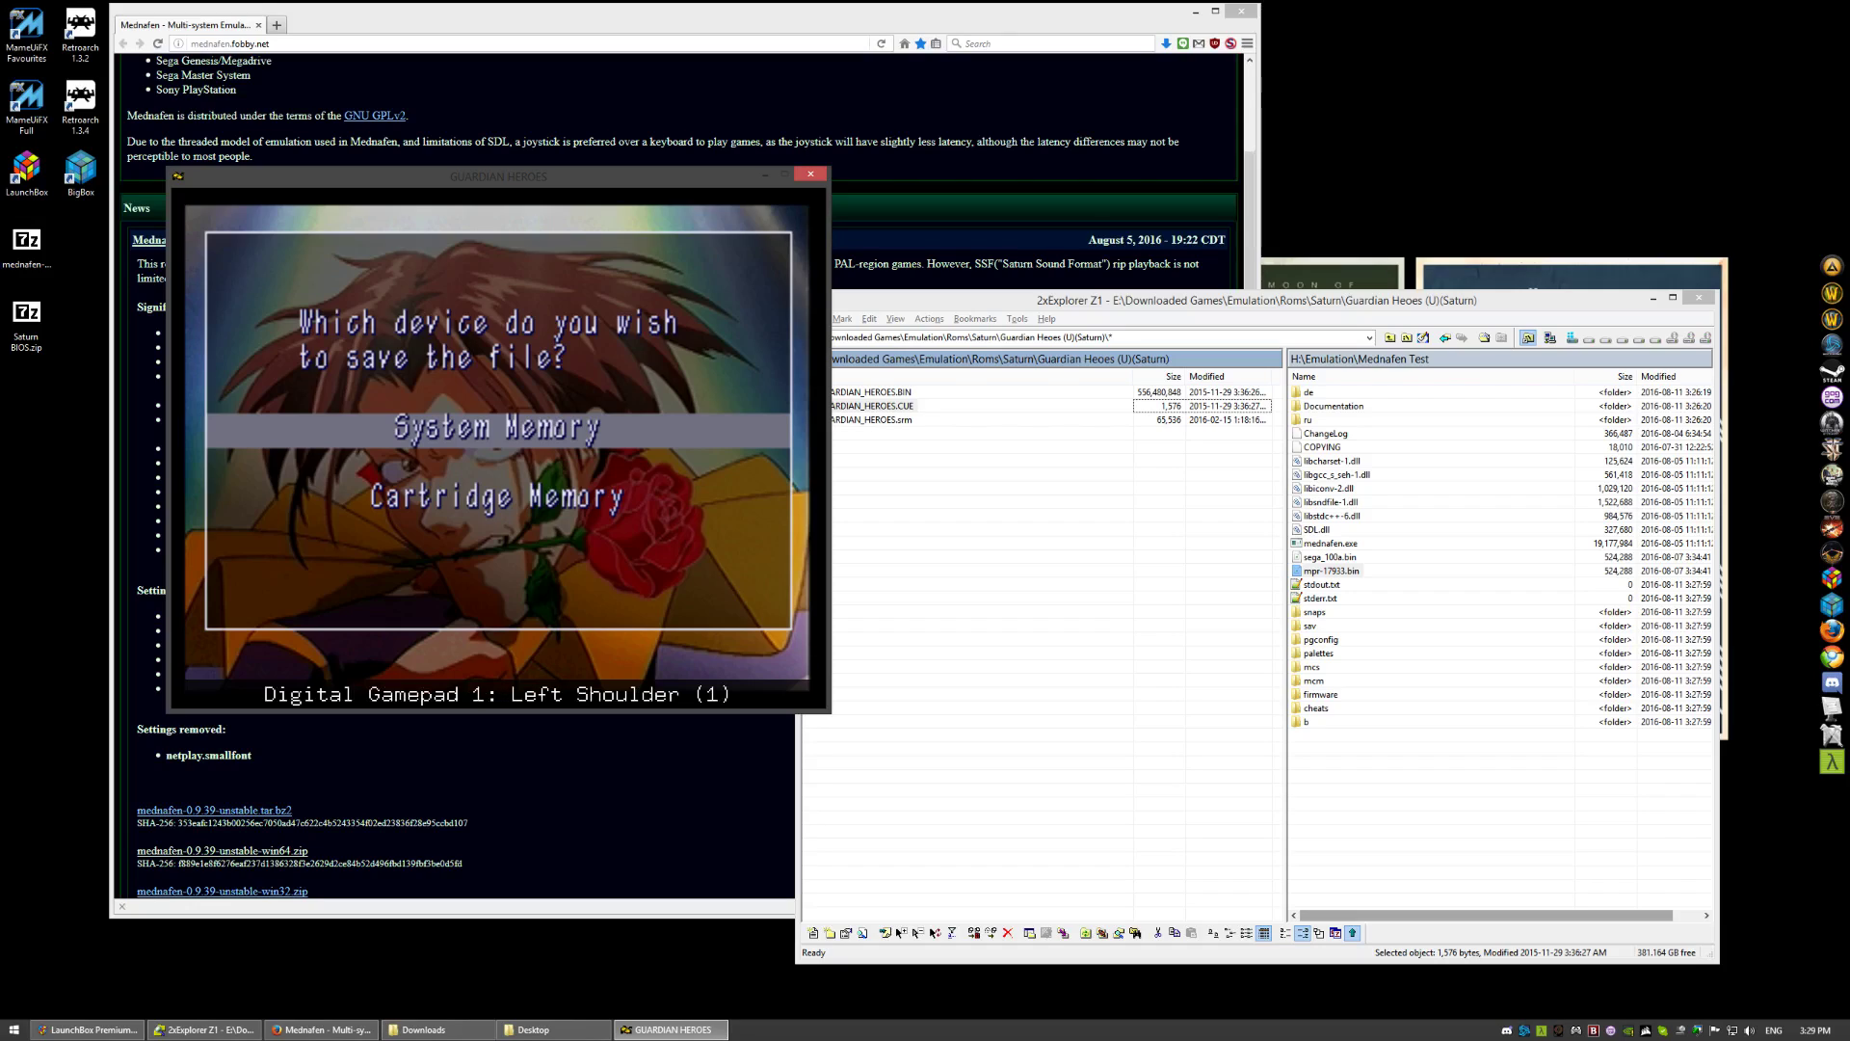
- Bind Digital Gamepad 1's left shoulder to L and its right shoulder to R, completing the controller setup
{"action": "key", "text": "l"}
{"action": "key", "text": "l"}
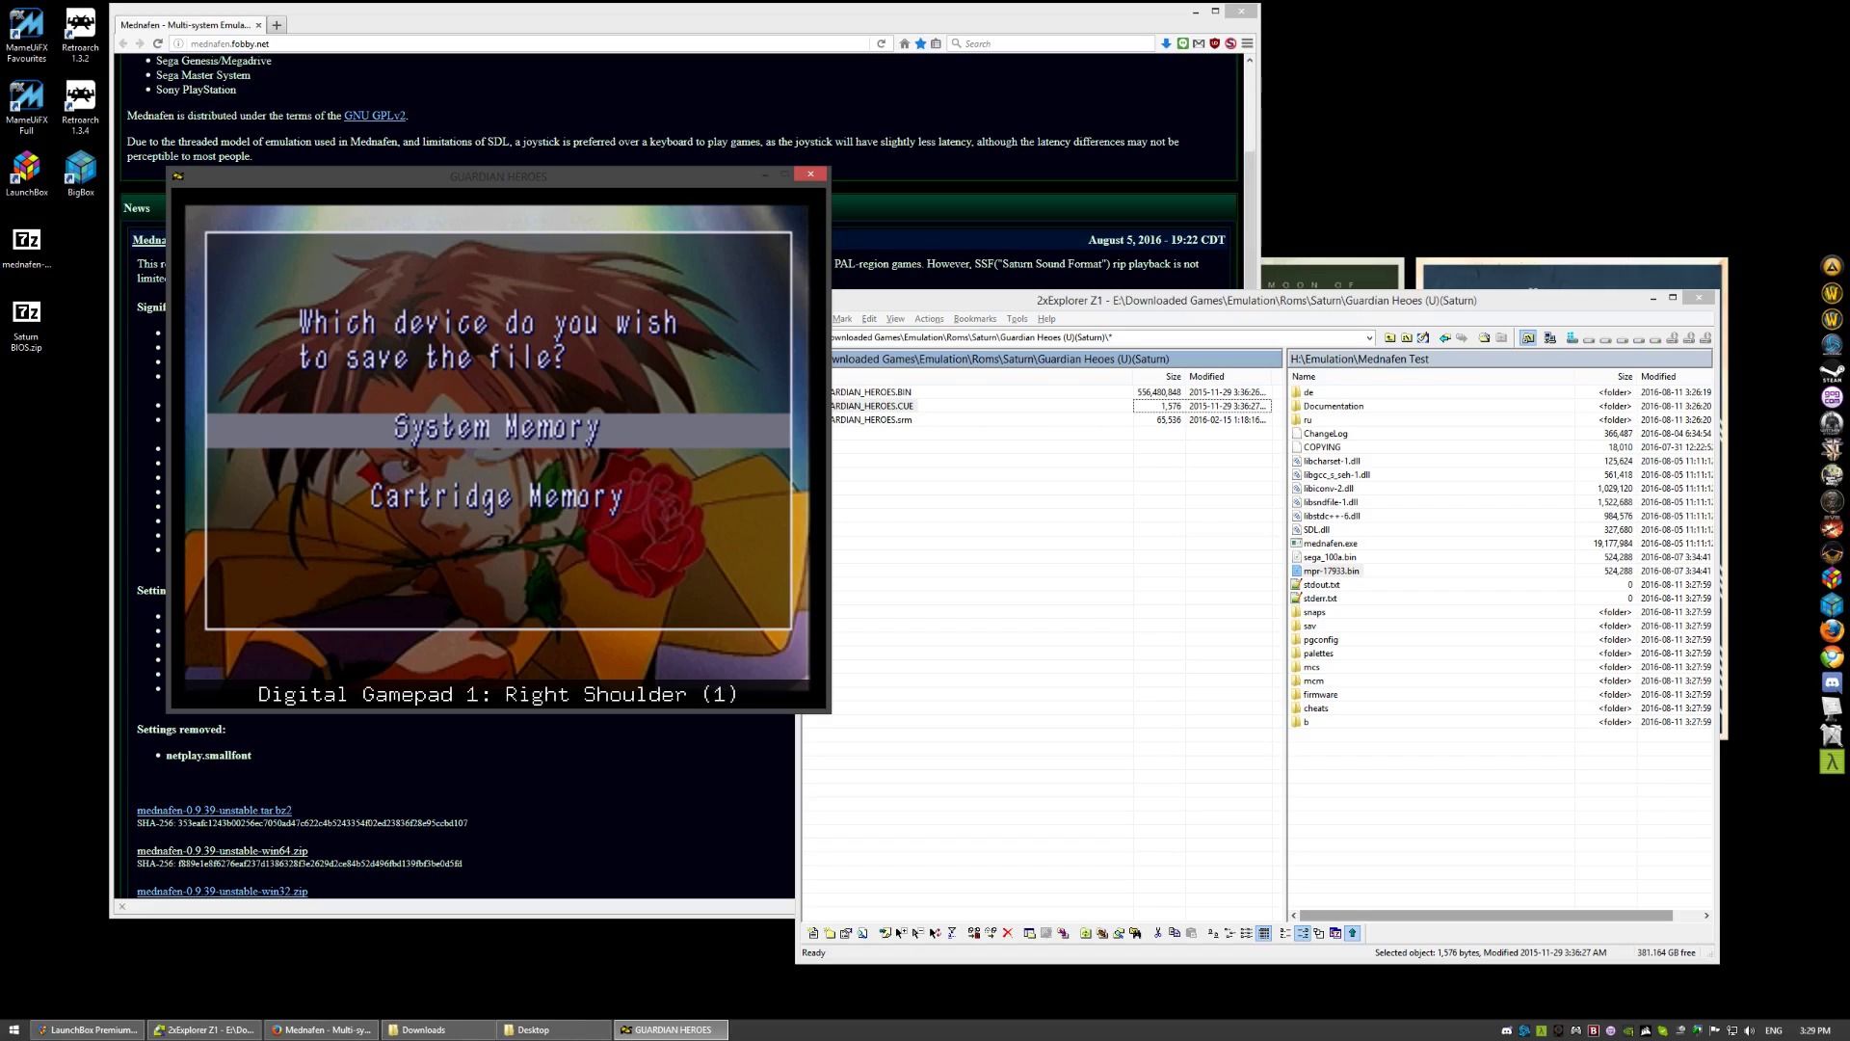
{"action": "key", "text": "r"}
{"action": "key", "text": "r"}
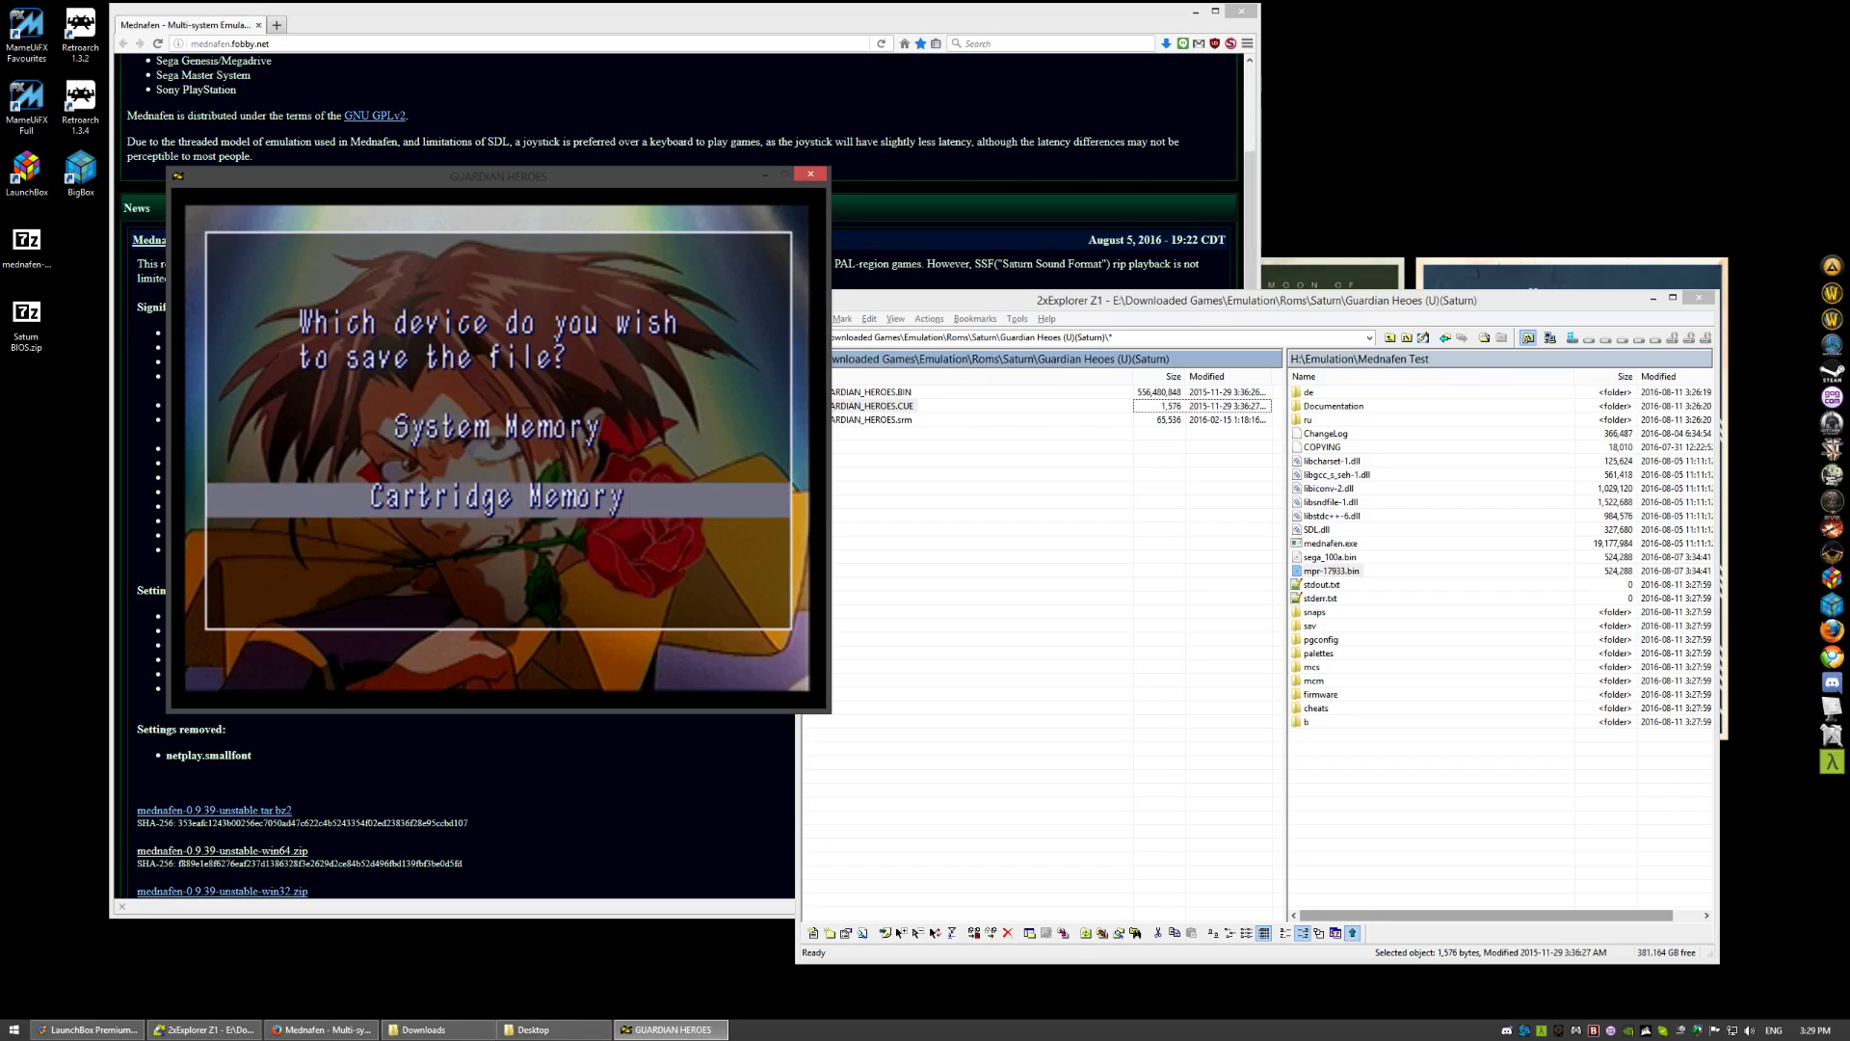
- Confirm the save device in Guardian Heroes to continue to the title screen, and quit the game
{"action": "key", "text": "Return"}
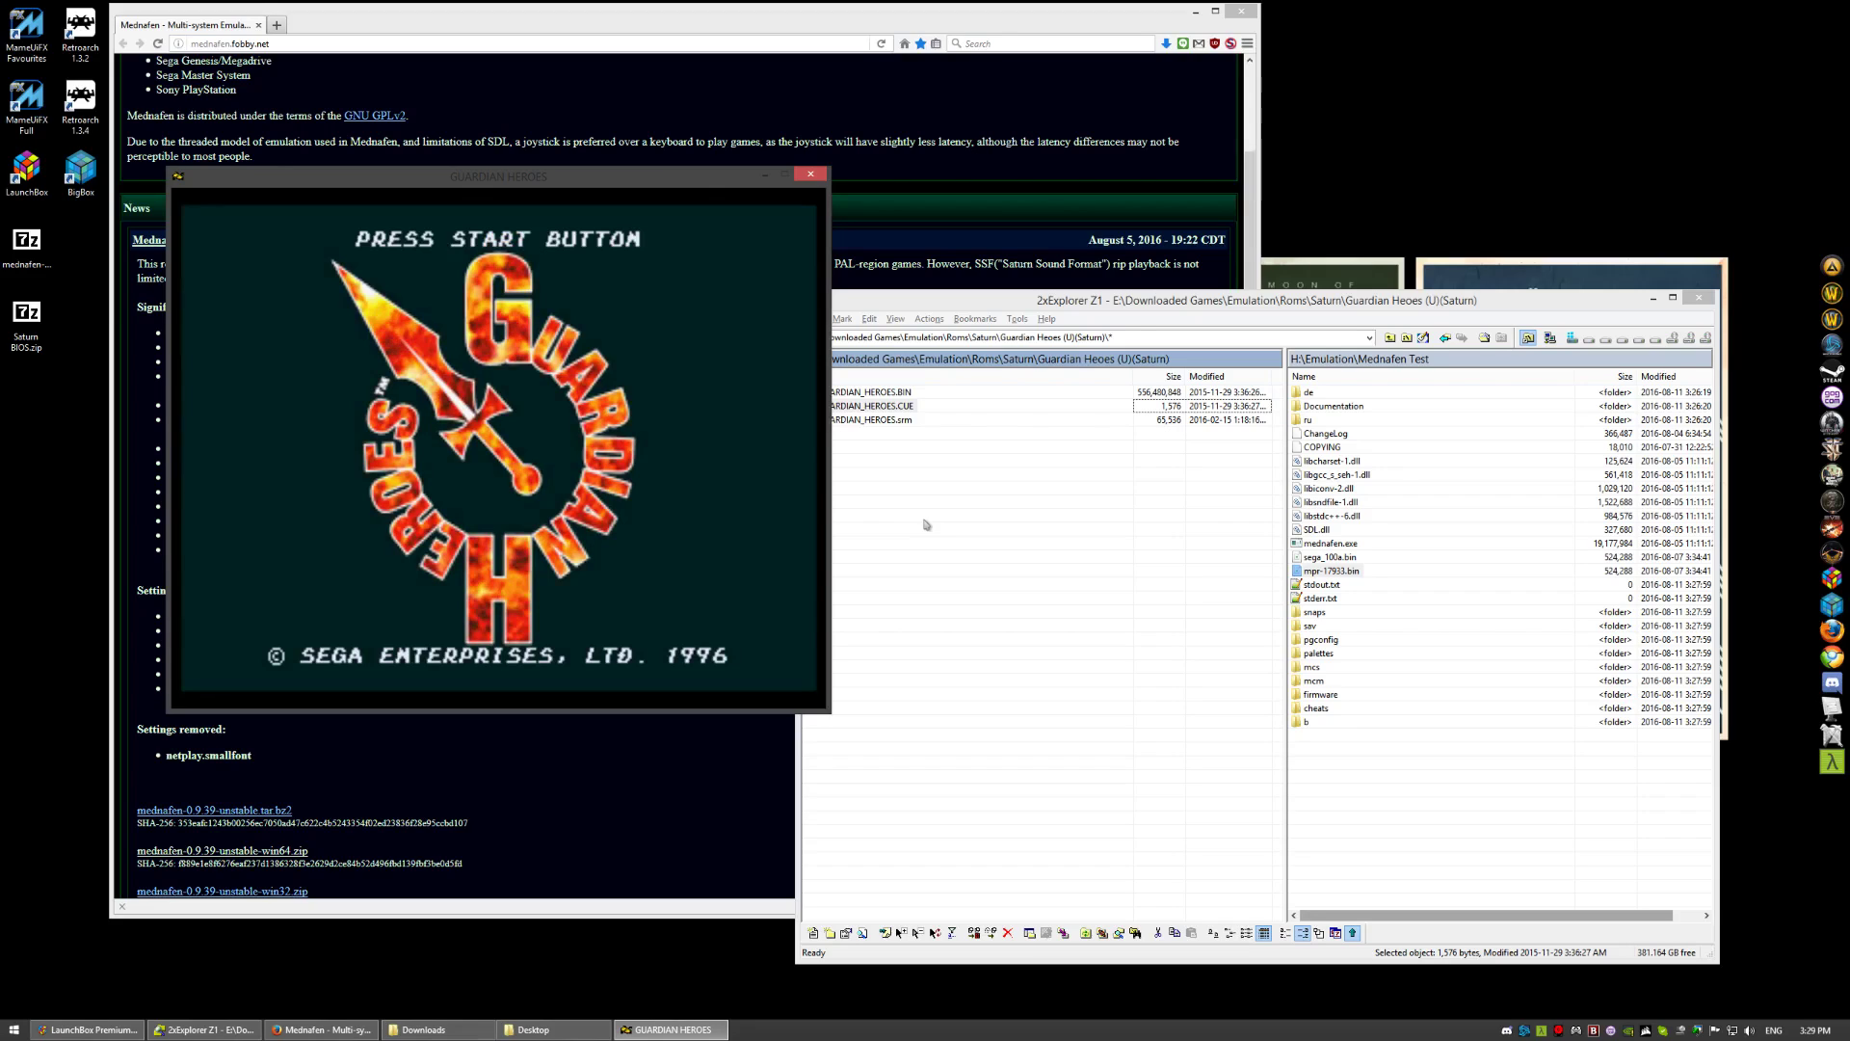
{"action": "key", "text": "alt+Tab"}
{"action": "key", "text": "Escape"}
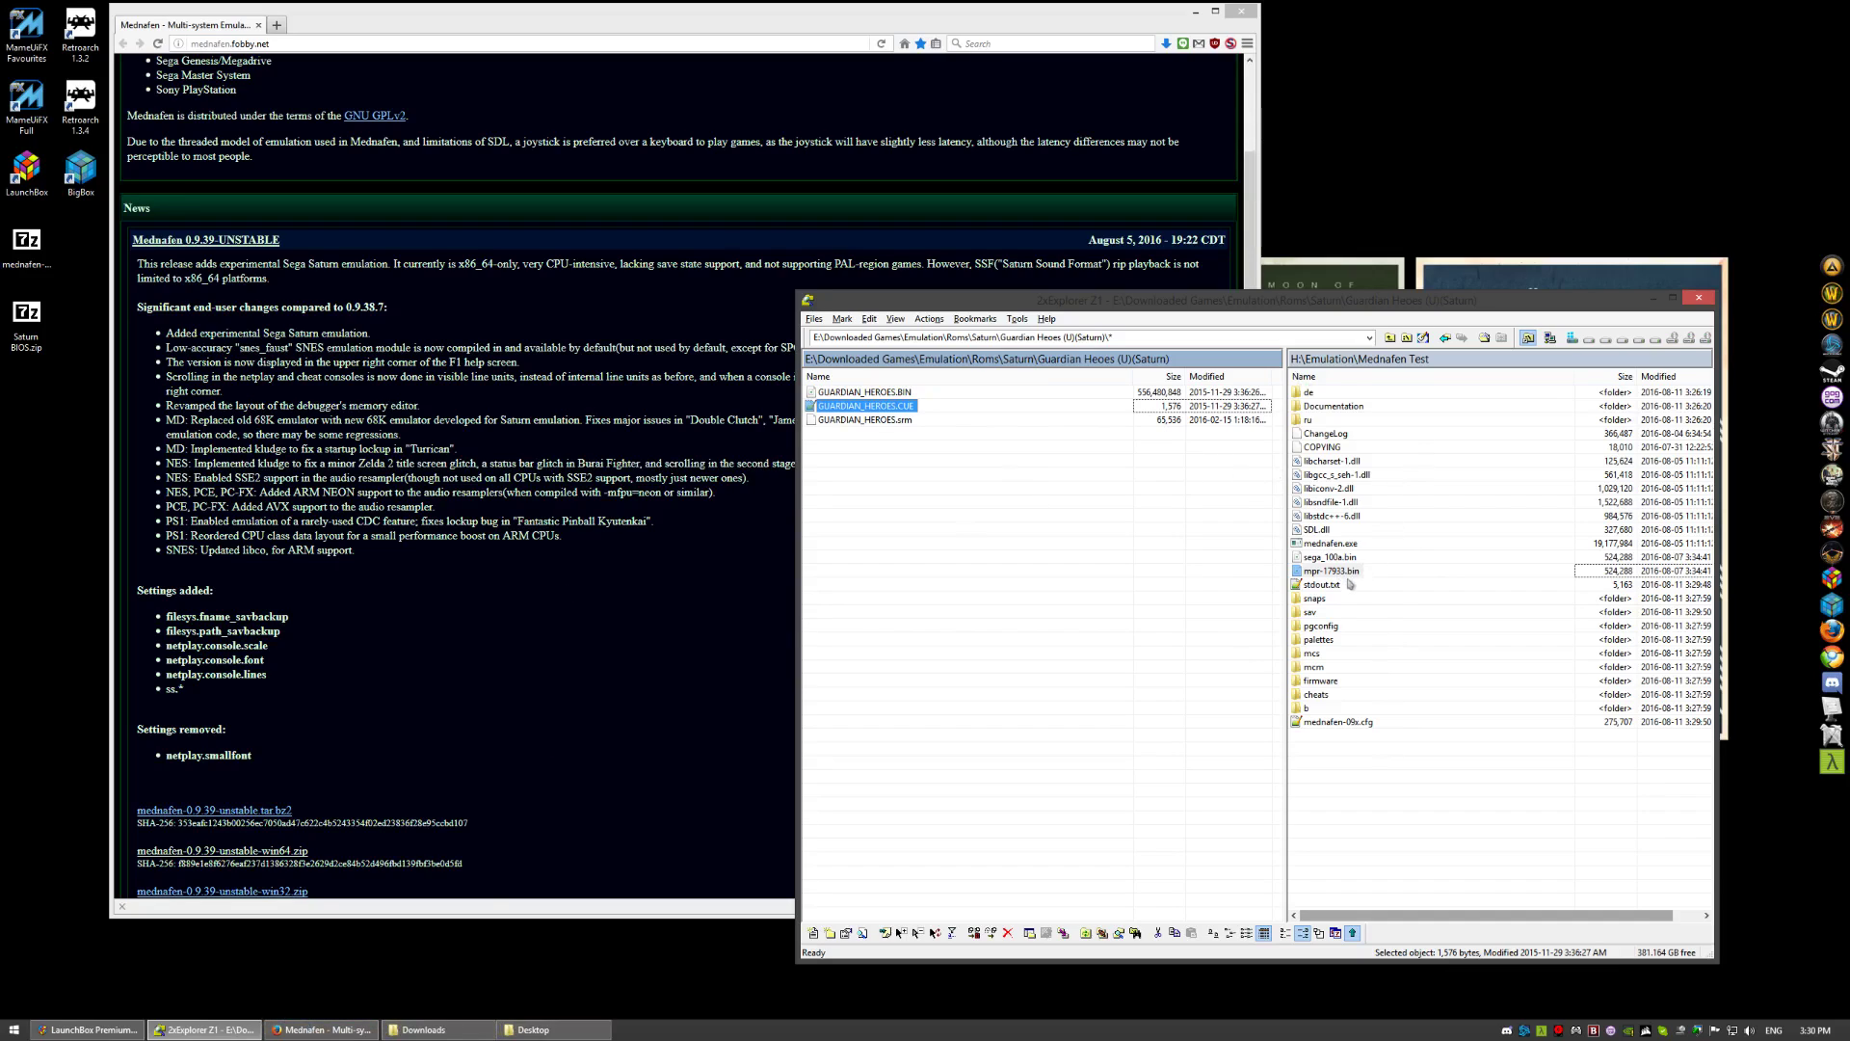
- Create a shortcut to mednafen.exe inside the Mednafen Test folder
{"action": "left_click_drag", "start_coordinate": [1331, 545], "coordinate": [1400, 814]}
{"action": "left_click", "coordinate": [1445, 868]}
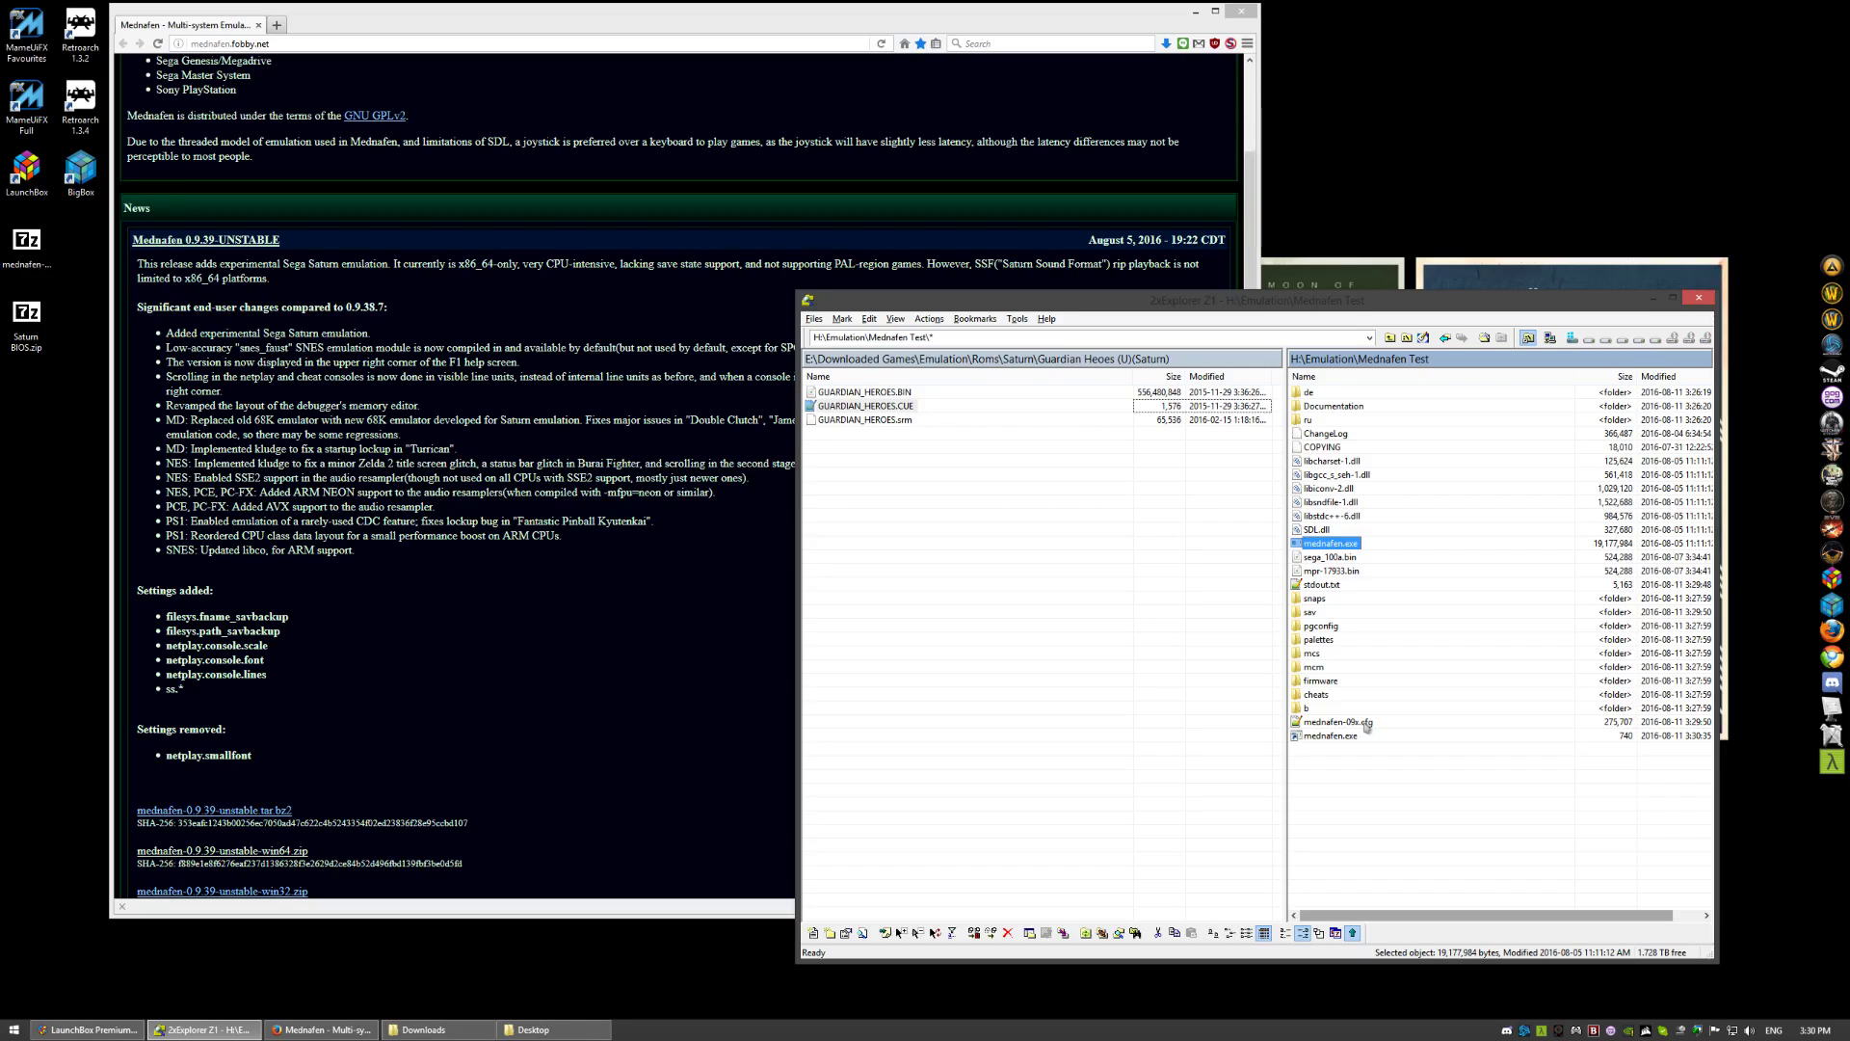
{"action": "right_click", "coordinate": [1330, 738]}
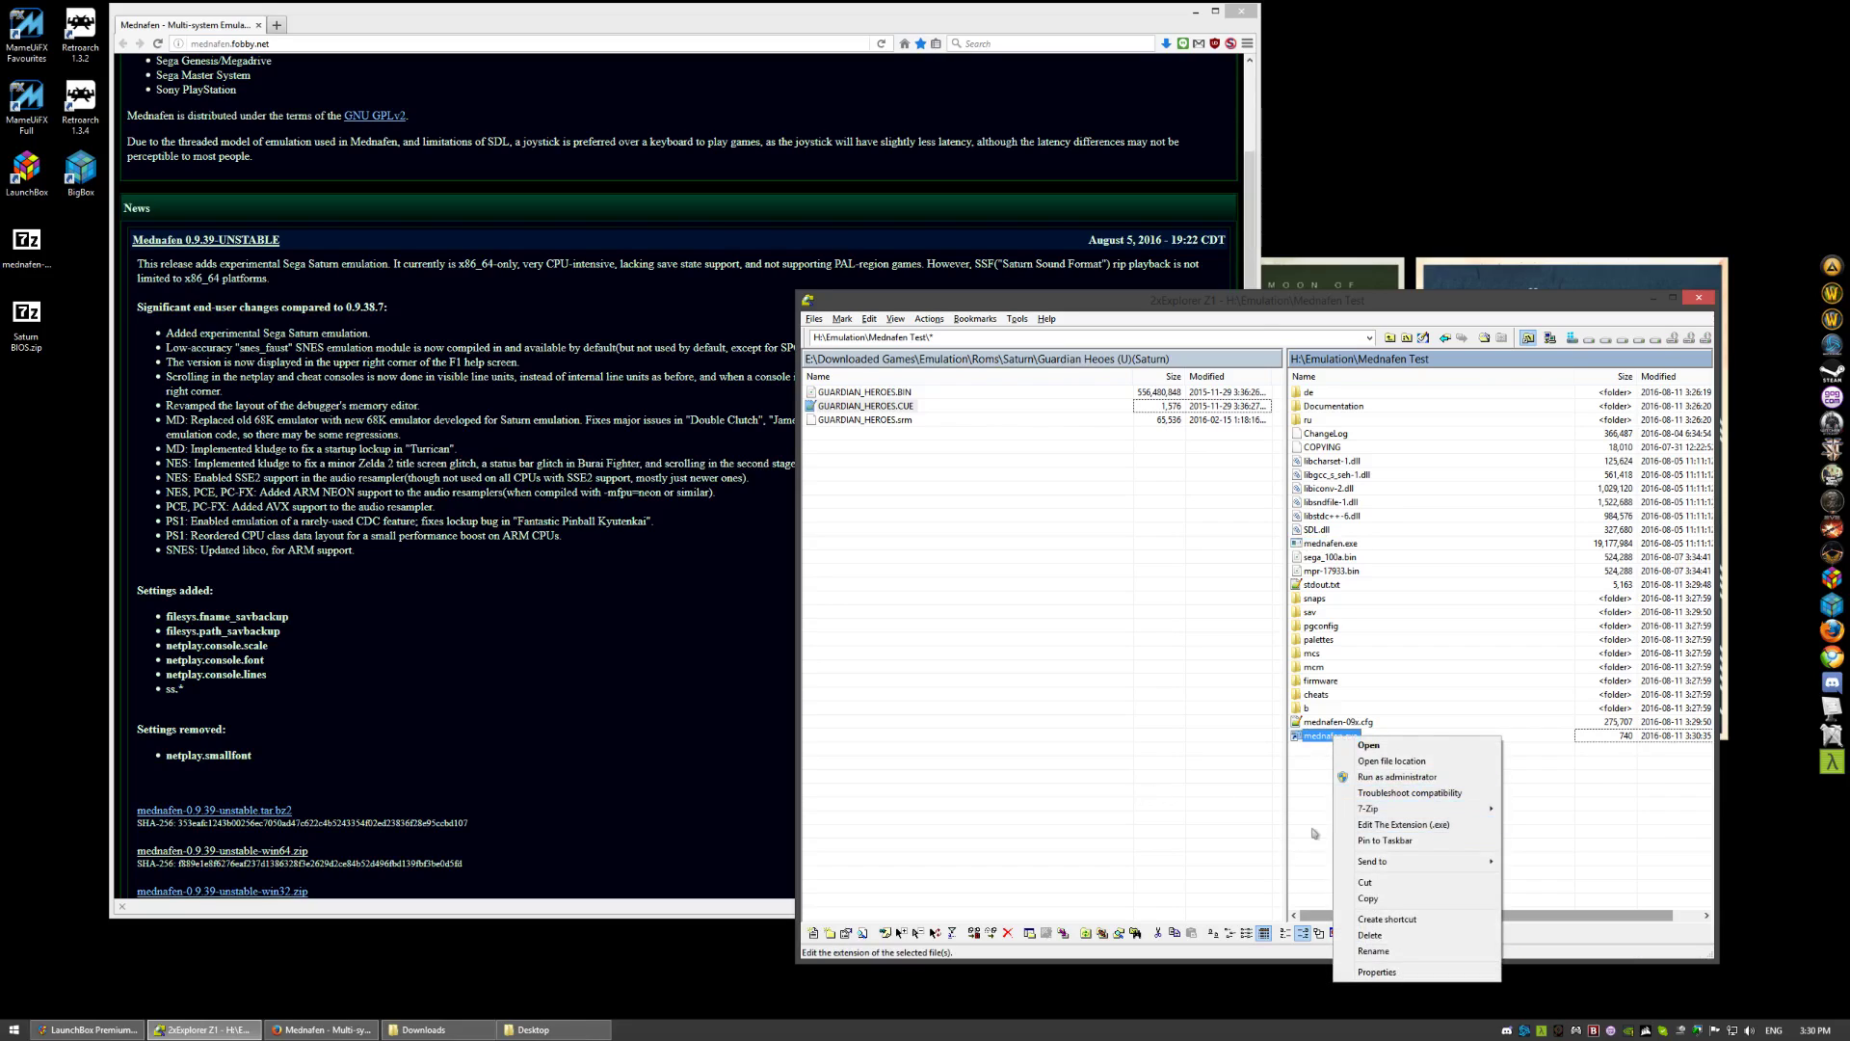
{"action": "left_click", "coordinate": [1291, 785]}
- Switch to LaunchBox and open Panzer Dragoon's game details for editing at its emulator settings
{"action": "left_click", "coordinate": [321, 1029]}
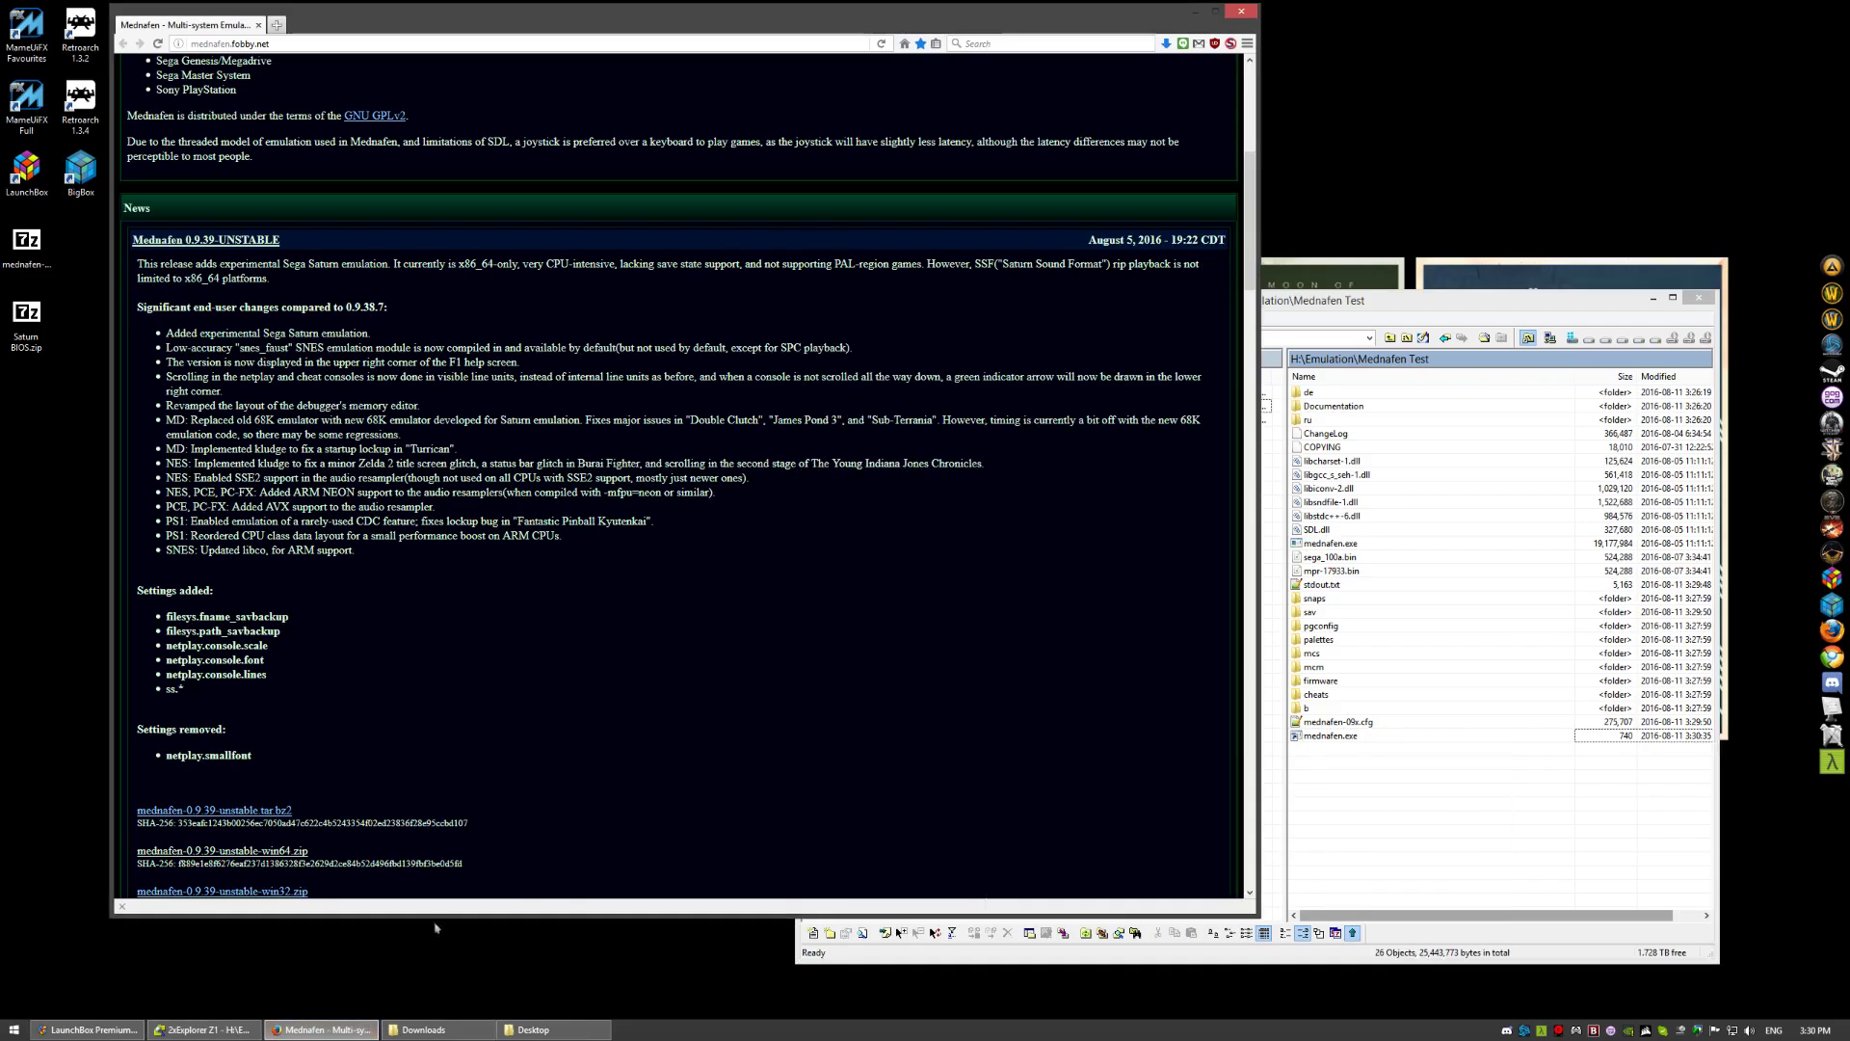
{"action": "left_click", "coordinate": [87, 1029]}
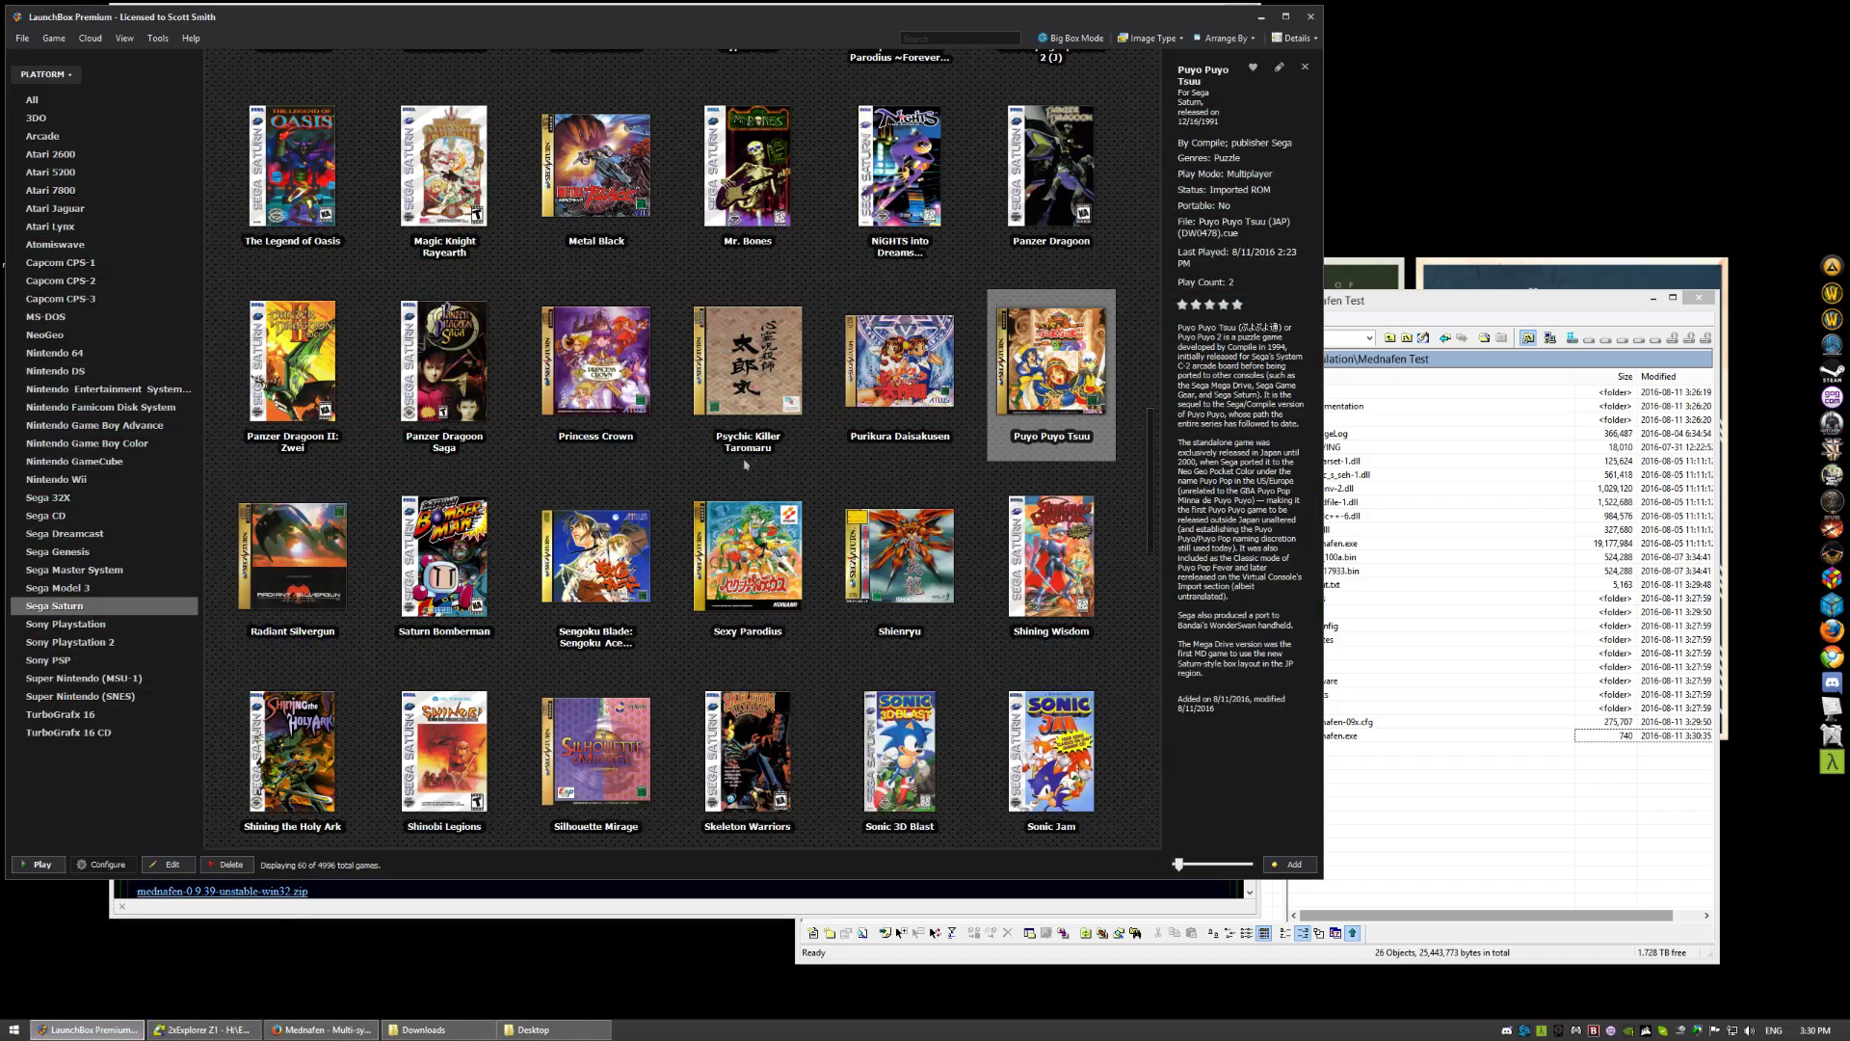
{"action": "right_click", "coordinate": [1031, 197]}
{"action": "left_click", "coordinate": [1064, 392]}
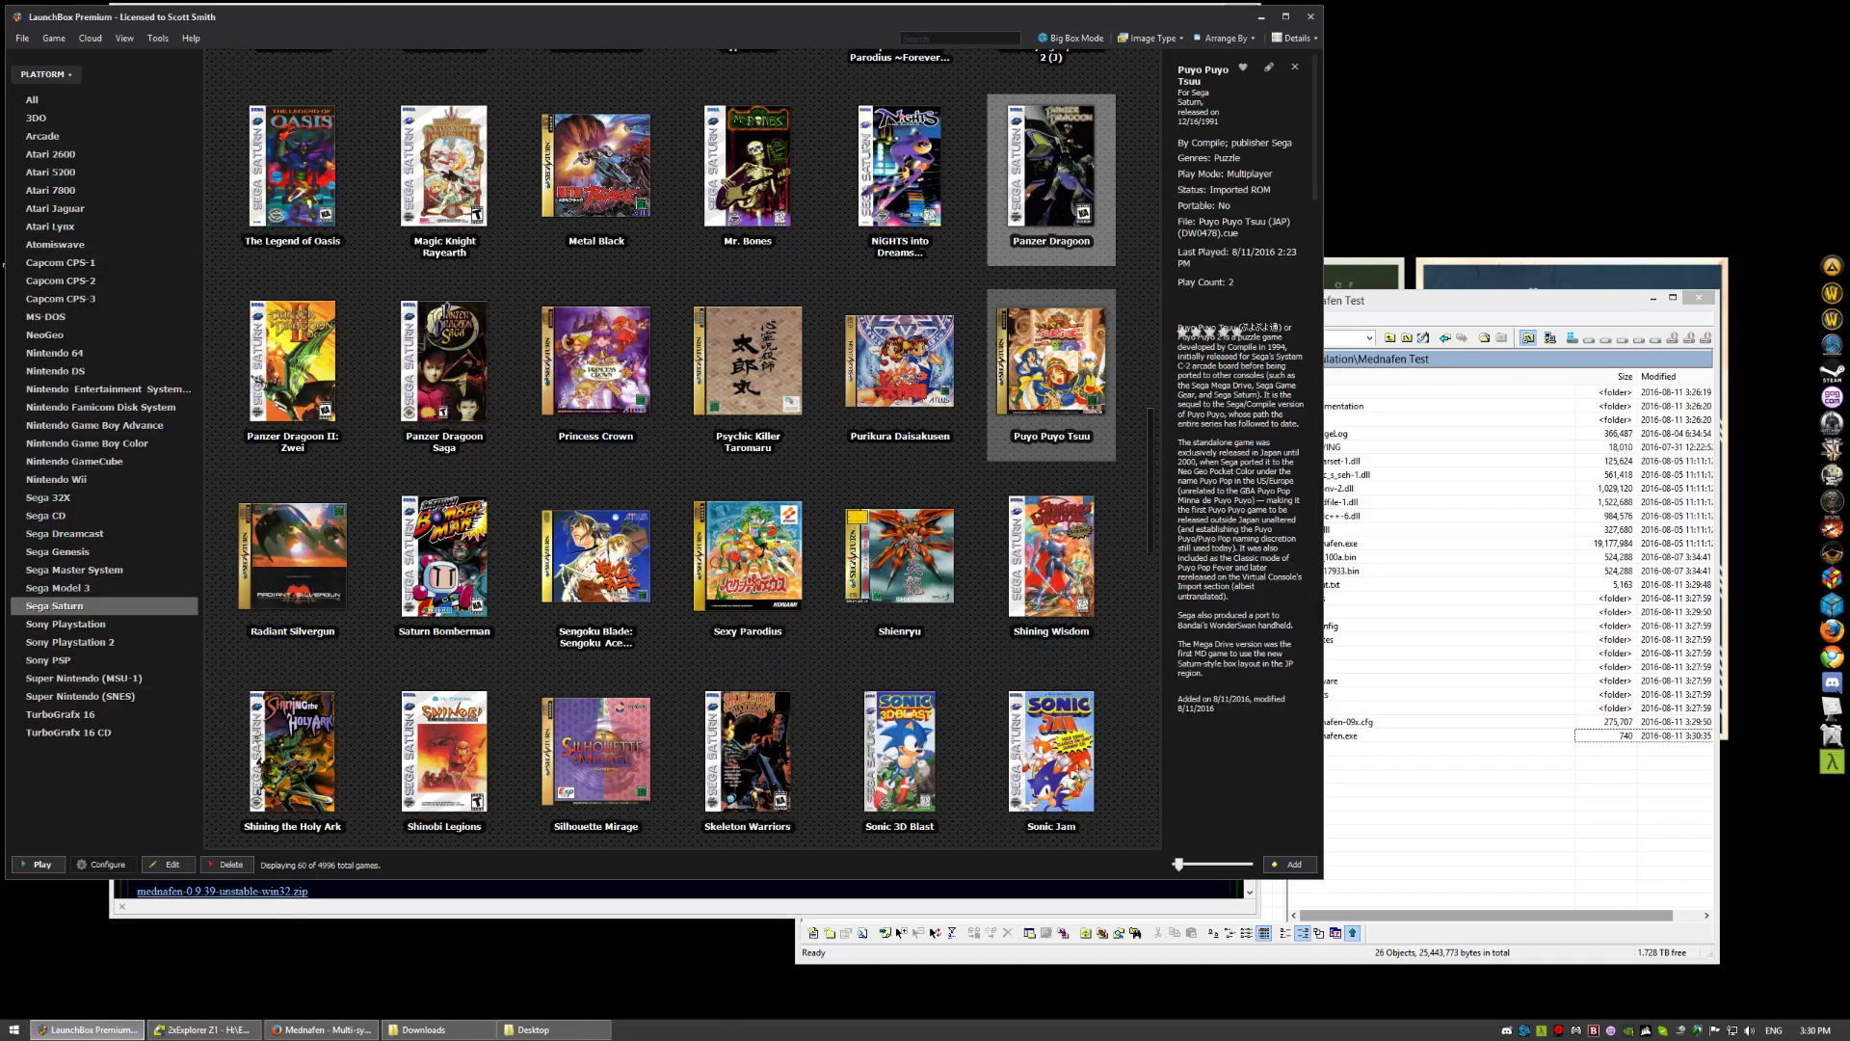
{"action": "left_click", "coordinate": [571, 441]}
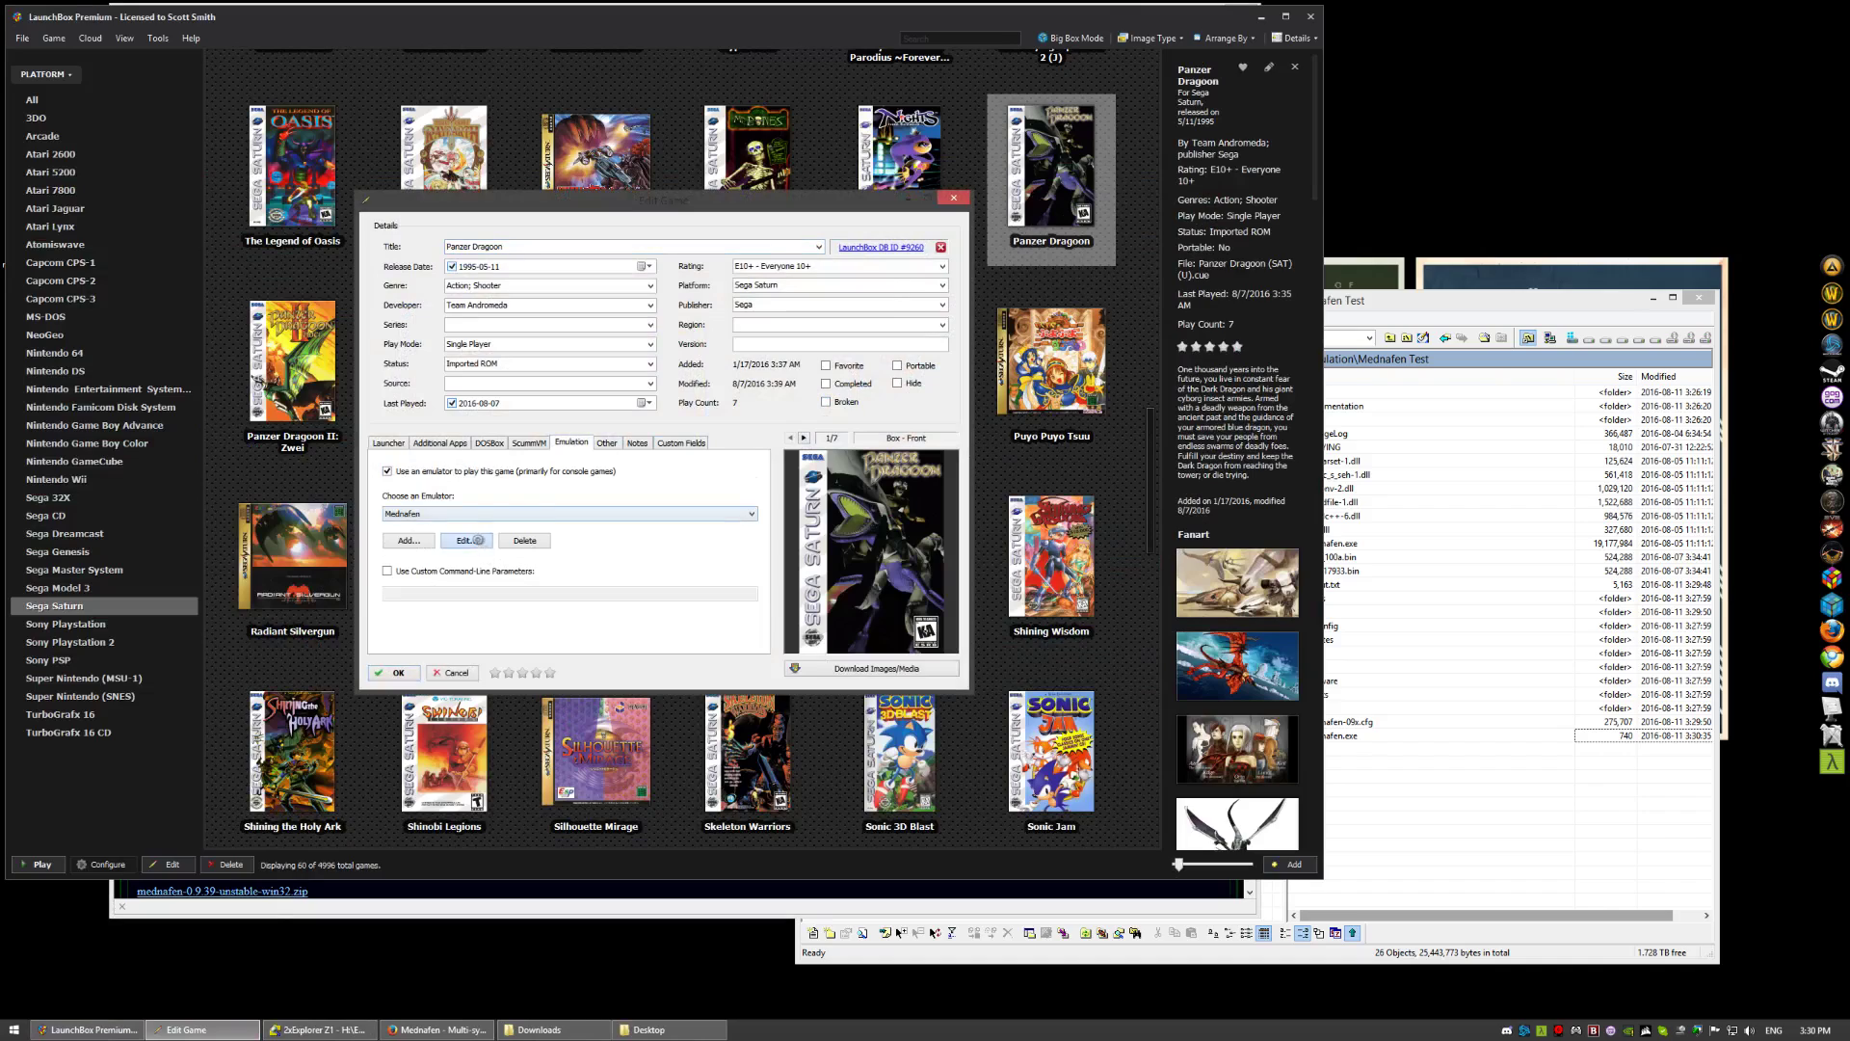
- Copy the Sega Saturn default command-line parameters from the Mednafen emulator settings, and close both edit windows without saving
{"action": "left_click", "coordinate": [467, 541]}
{"action": "left_click", "coordinate": [544, 316]}
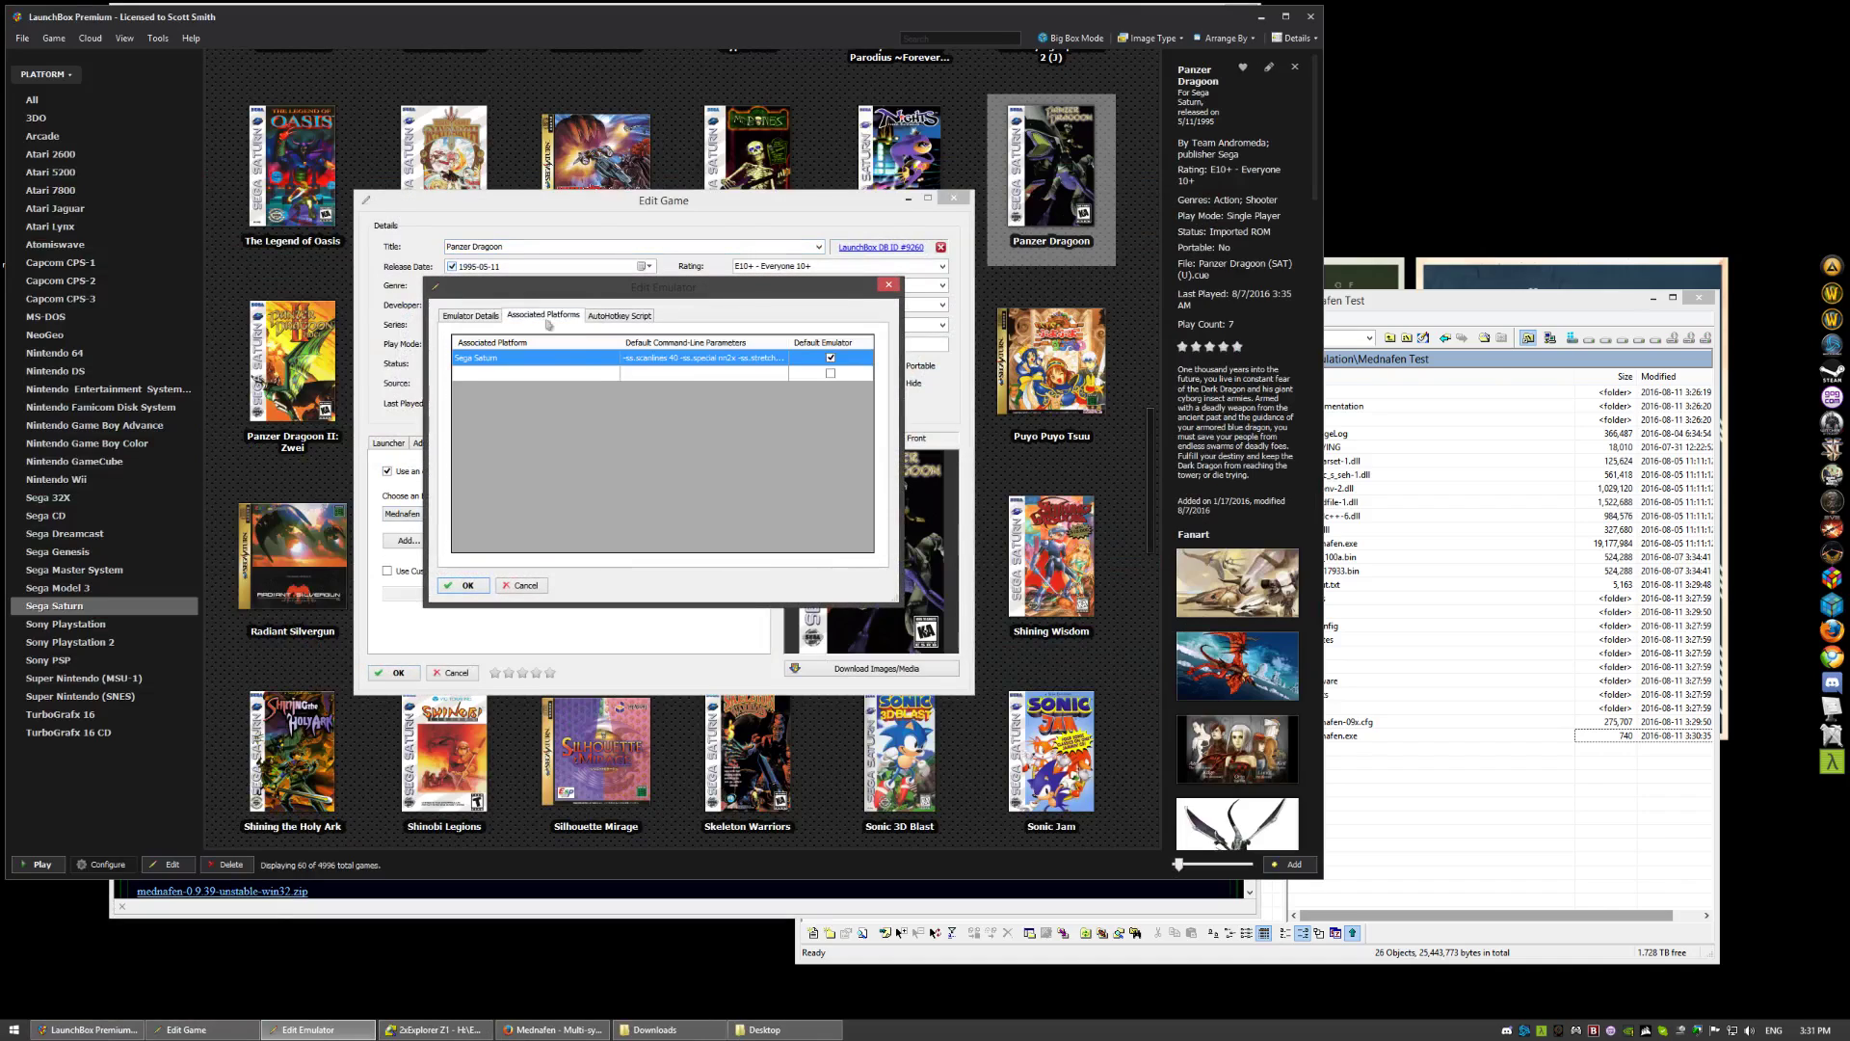
{"action": "left_click", "coordinate": [691, 360]}
{"action": "right_click", "coordinate": [690, 360]}
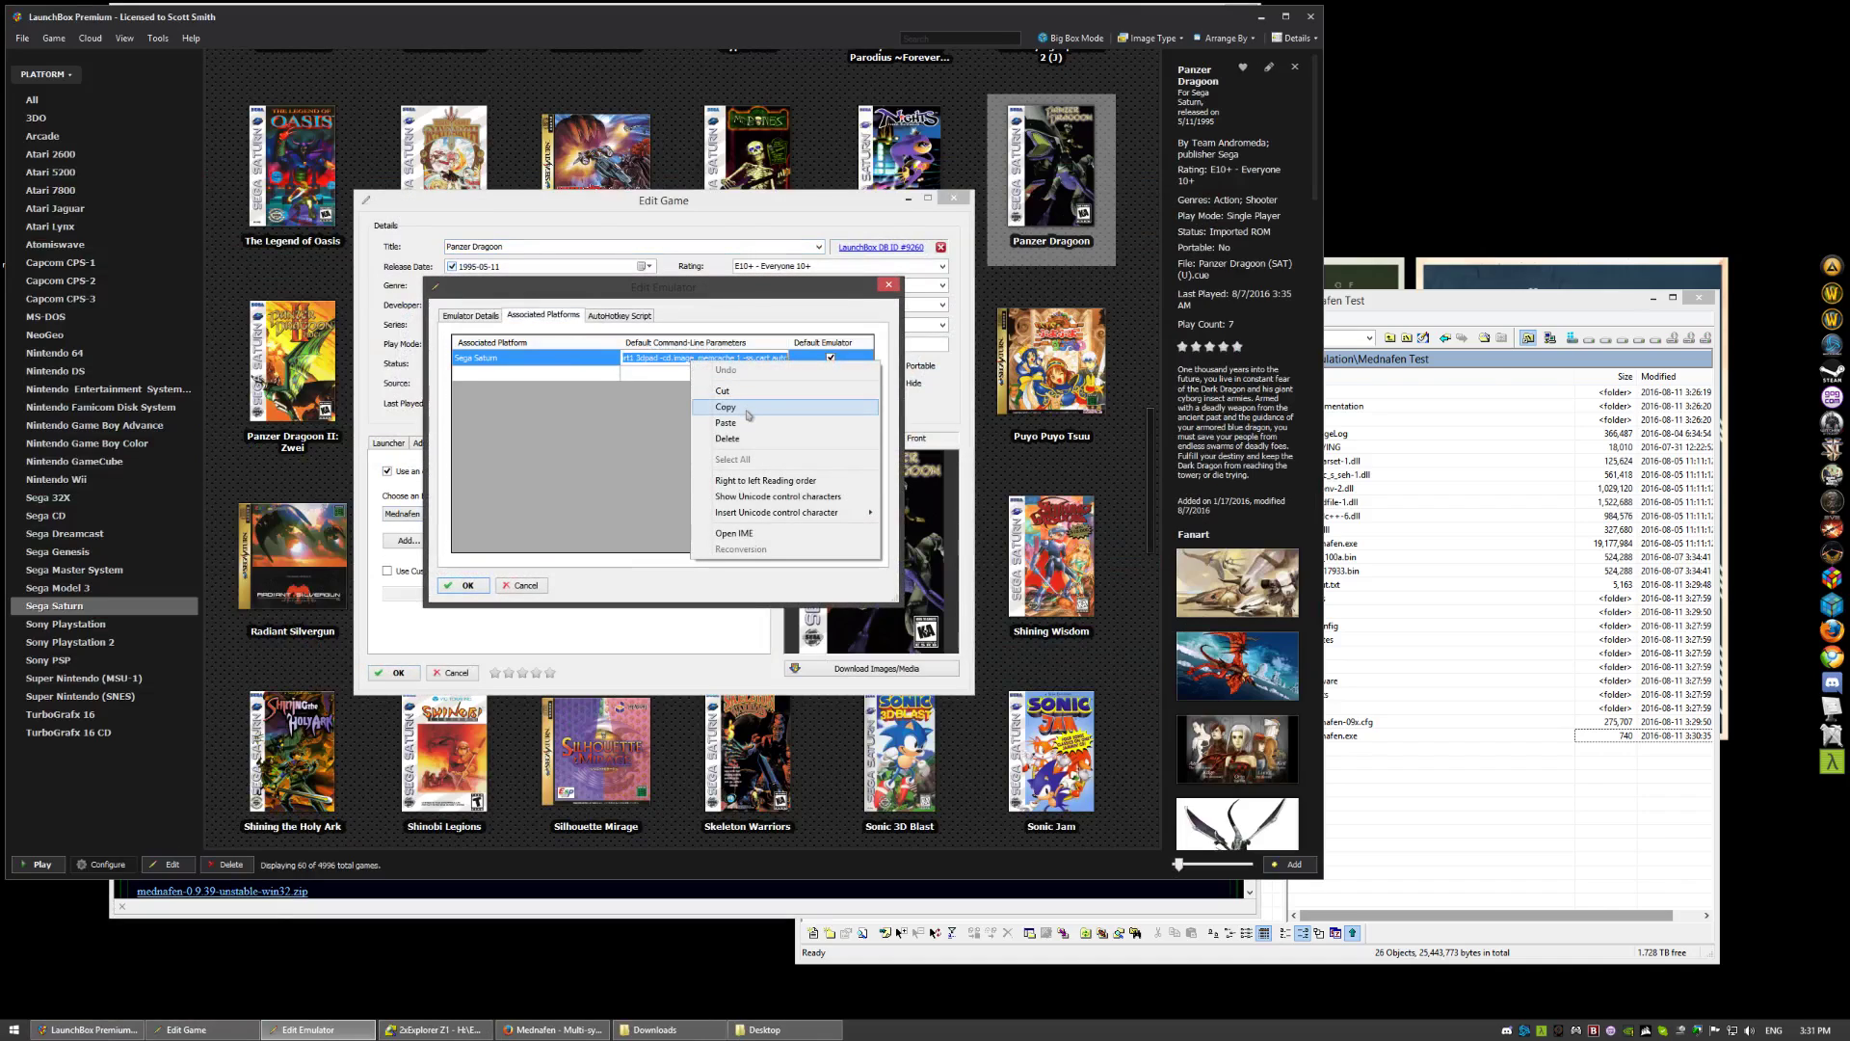
{"action": "left_click", "coordinate": [711, 408]}
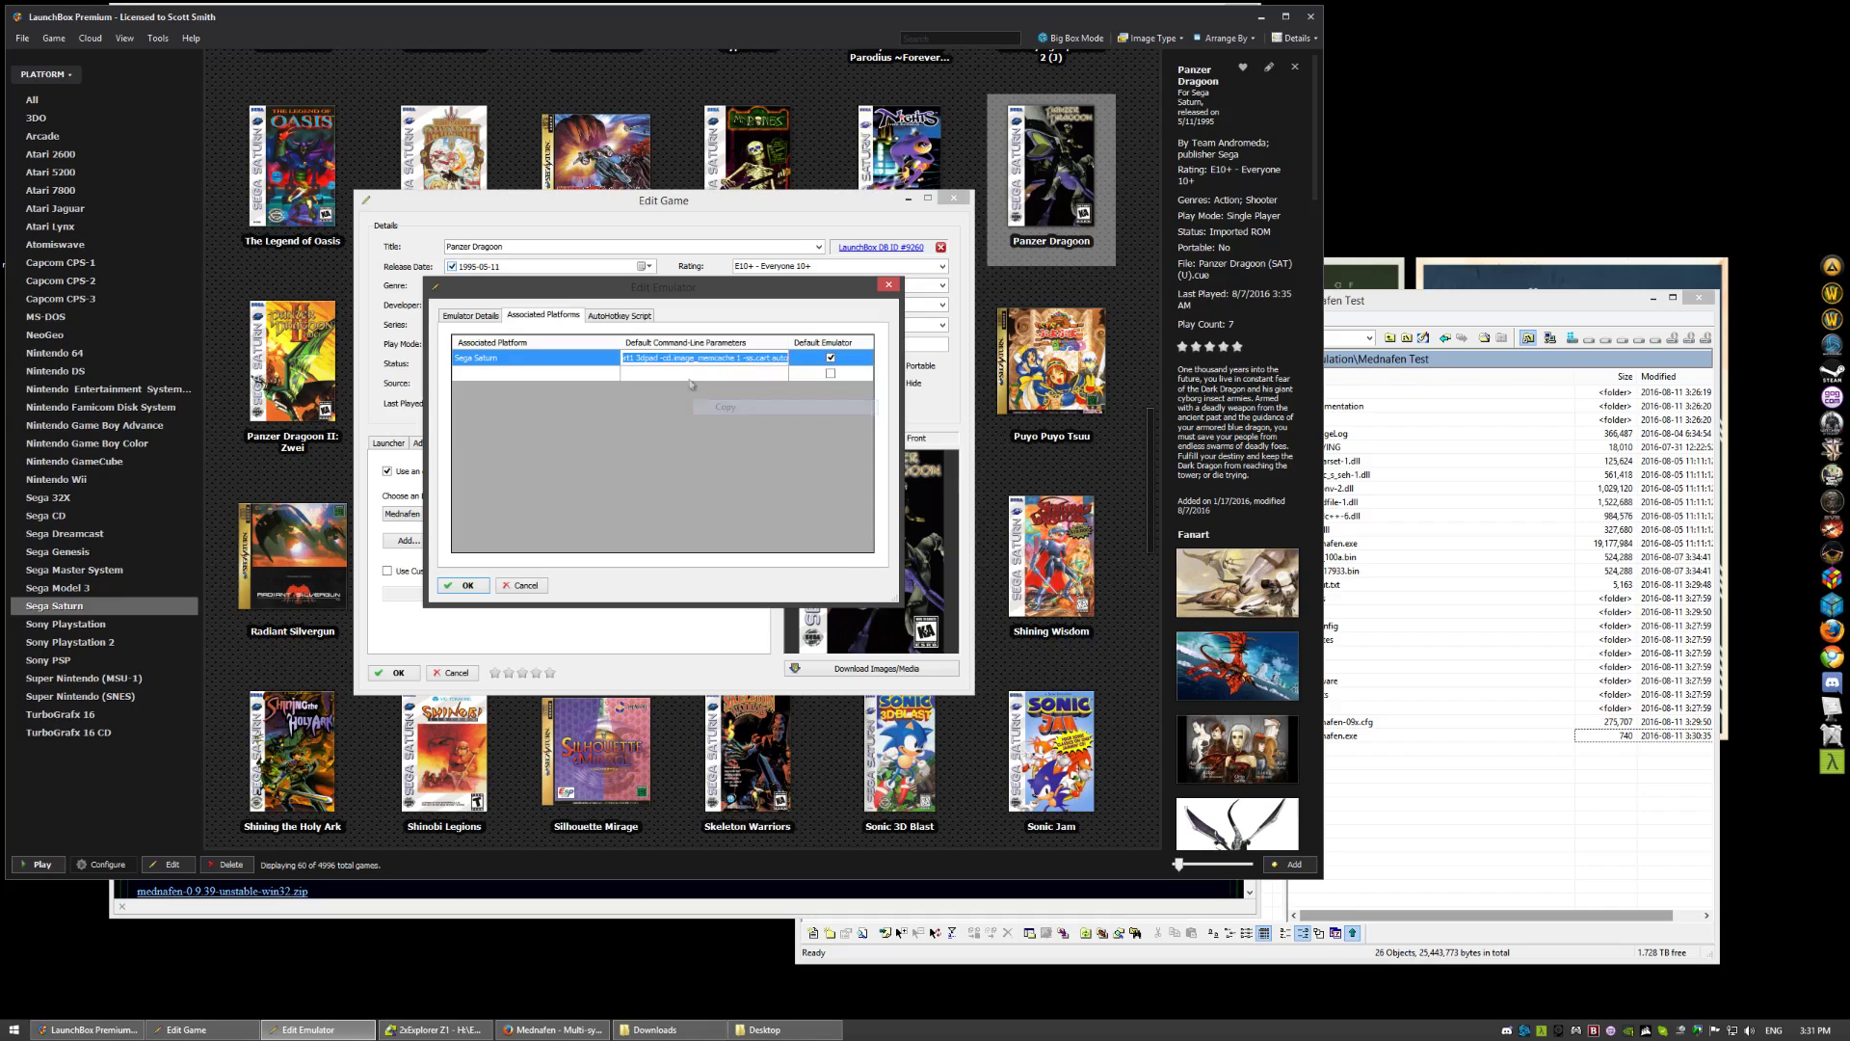
{"action": "left_click", "coordinate": [528, 588]}
{"action": "left_click", "coordinate": [453, 673]}
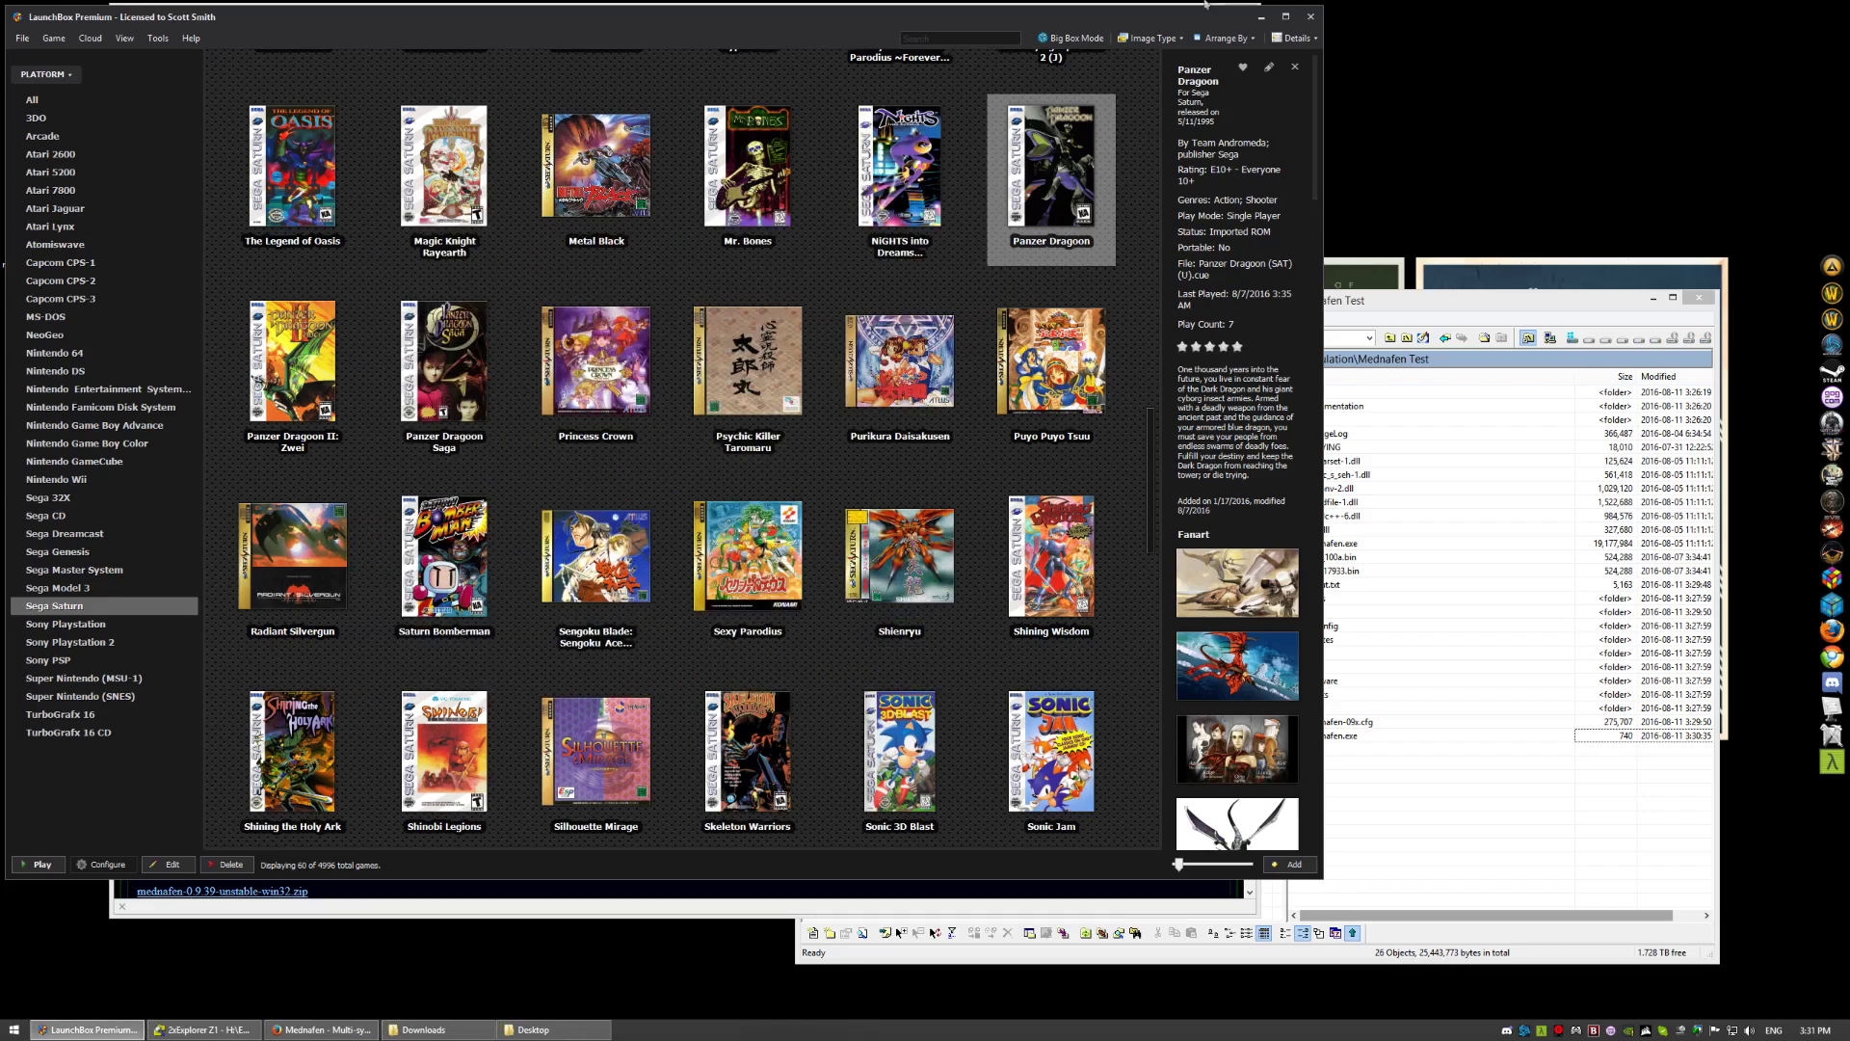
- Switch back to 2xExplorer and append the copied parameters to the target of the mednafen.exe shortcut in Mednafen Test
{"action": "left_click", "coordinate": [1260, 17]}
{"action": "right_click", "coordinate": [1325, 738]}
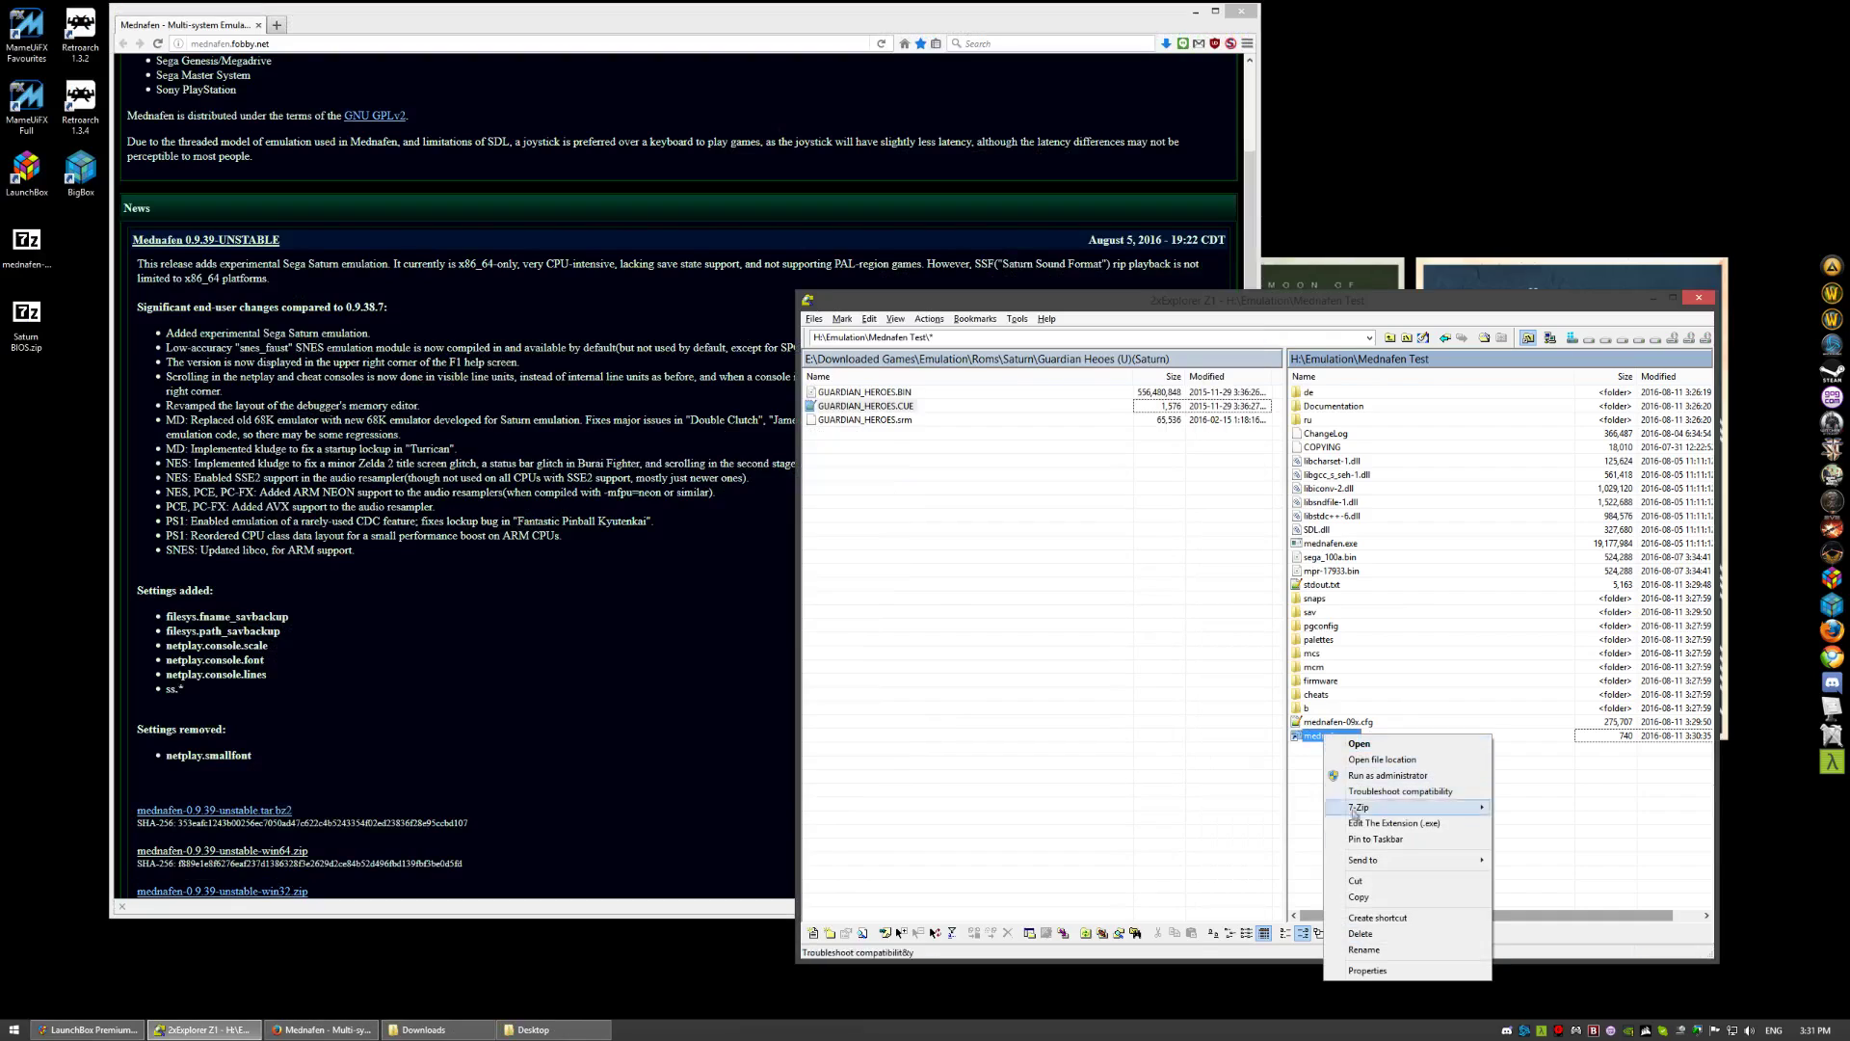
{"action": "left_click", "coordinate": [1368, 972]}
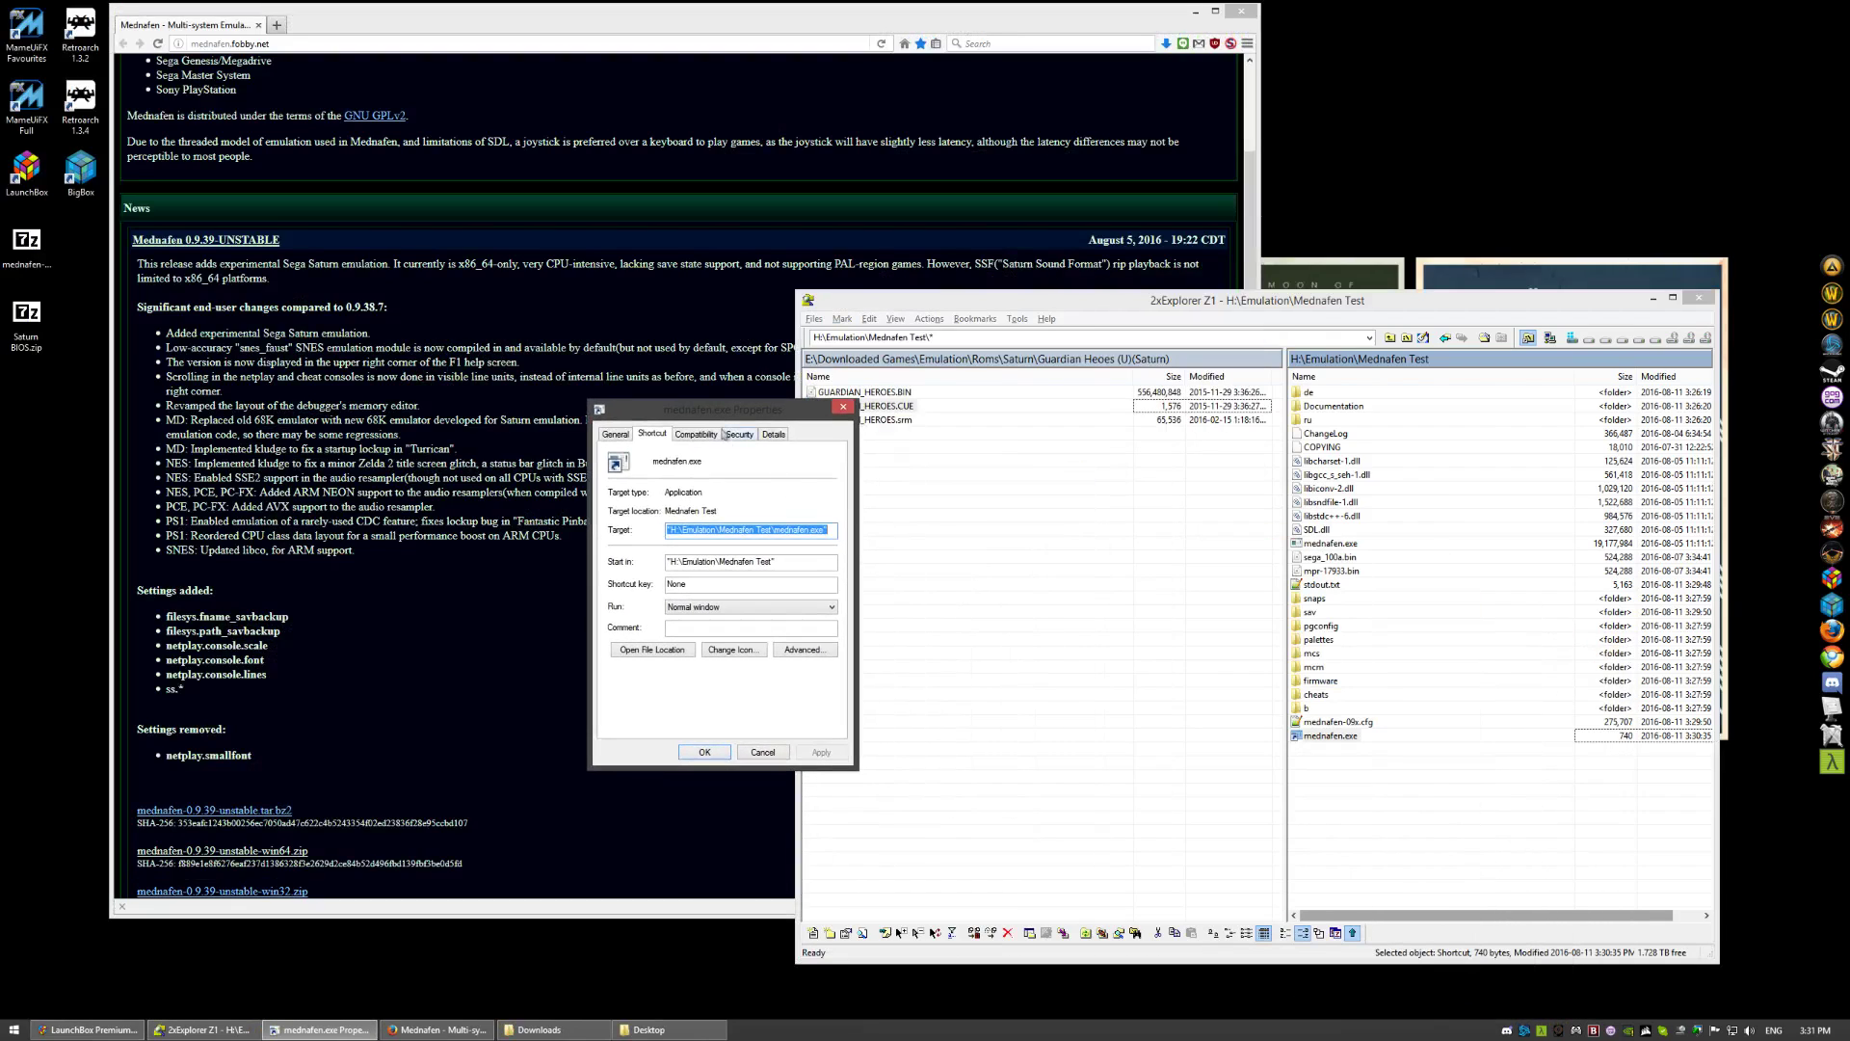
{"action": "left_click", "coordinate": [835, 531]}
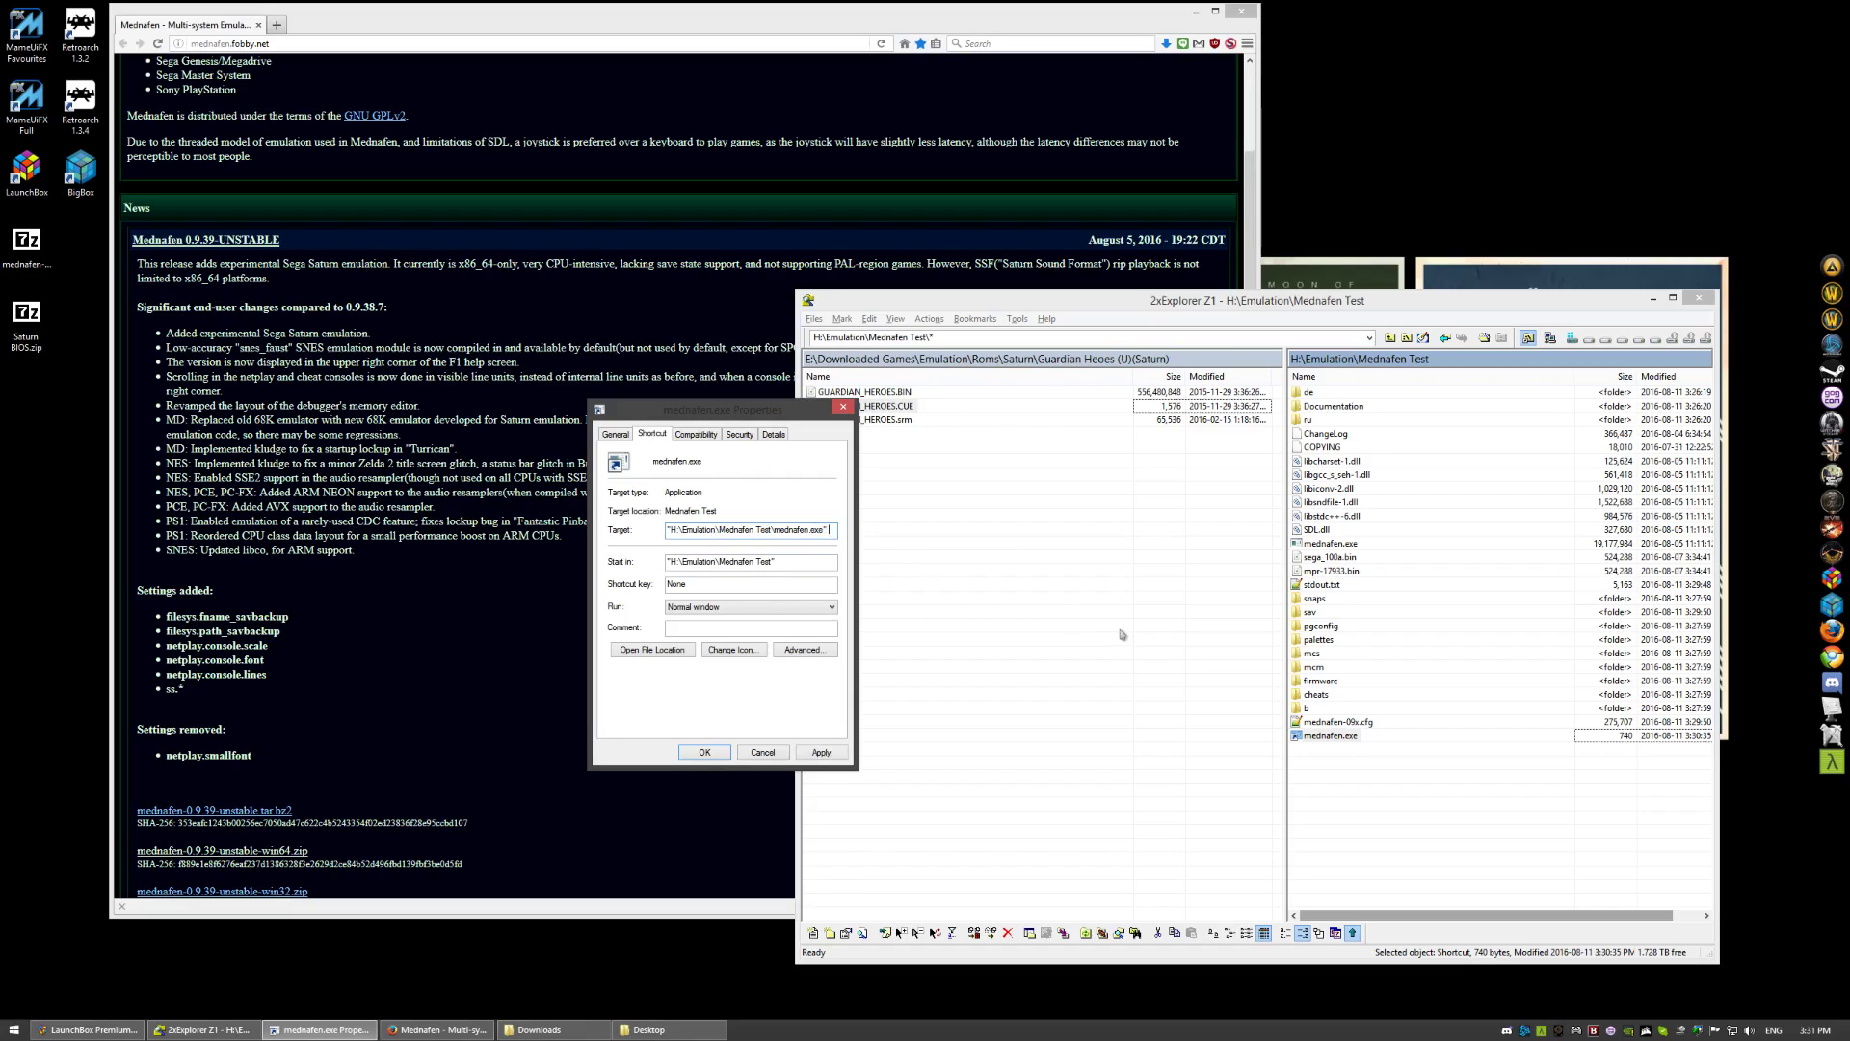
{"action": "key", "text": "ctrl+v"}
- Examine the command-line options in the mednafen.exe shortcut's target from beginning to end
{"action": "left_click_drag", "start_coordinate": [761, 528], "coordinate": [586, 531]}
{"action": "left_click", "coordinate": [768, 530]}
{"action": "key", "text": "Right"}
{"action": "key", "text": "Right"}
{"action": "key", "text": "Right"}
{"action": "key", "text": "Right"}
{"action": "key", "text": "Right"}
{"action": "key", "text": "Right"}
{"action": "key", "text": "Right"}
{"action": "key", "text": "Right"}
{"action": "key", "text": "Right"}
{"action": "key", "text": "Right"}
{"action": "key", "text": "Right"}
{"action": "key", "text": "Right"}
{"action": "key", "text": "Right"}
{"action": "key", "text": "Right"}
{"action": "key", "text": "Right"}
{"action": "key", "text": "Right"}
{"action": "key", "text": "Right"}
{"action": "key", "text": "Right"}
{"action": "key", "text": "Right"}
{"action": "key", "text": "Right"}
{"action": "key", "text": "Right"}
{"action": "key", "text": "Right"}
{"action": "key", "text": "Right"}
{"action": "key", "text": "Right"}
{"action": "key", "text": "Right"}
{"action": "key", "text": "Right"}
{"action": "key", "text": "Right"}
{"action": "key", "text": "Right"}
{"action": "key", "text": "Right"}
{"action": "key", "text": "Right"}
{"action": "key", "text": "Right"}
{"action": "key", "text": "Right"}
{"action": "key", "text": "Right"}
{"action": "key", "text": "Right"}
{"action": "key", "text": "Right"}
{"action": "key", "text": "Right"}
{"action": "key", "text": "Right"}
{"action": "key", "text": "Right"}
{"action": "key", "text": "Right"}
{"action": "key", "text": "Right"}
{"action": "key", "text": "Right"}
{"action": "key", "text": "Right"}
{"action": "key", "text": "Right"}
{"action": "key", "text": "Right"}
{"action": "key", "text": "Right"}
{"action": "key", "text": "Right"}
{"action": "key", "text": "Right"}
{"action": "key", "text": "Right"}
{"action": "key", "text": "Right"}
{"action": "key", "text": "Right"}
{"action": "key", "text": "Right"}
{"action": "key", "text": "Right"}
{"action": "key", "text": "Right"}
{"action": "key", "text": "Right"}
{"action": "key", "text": "Right"}
{"action": "key", "text": "Right"}
{"action": "key", "text": "Right"}
{"action": "key", "text": "Right"}
{"action": "key", "text": "Right"}
{"action": "key", "text": "Right"}
{"action": "key", "text": "Right"}
{"action": "key", "text": "Right"}
{"action": "key", "text": "Right"}
{"action": "key", "text": "Right"}
{"action": "key", "text": "Right"}
{"action": "key", "text": "Right"}
{"action": "key", "text": "Right"}
{"action": "key", "text": "Right"}
{"action": "key", "text": "Right"}
{"action": "key", "text": "Right"}
{"action": "key", "text": "Right"}
{"action": "key", "text": "Right"}
{"action": "key", "text": "Right"}
{"action": "key", "text": "Right"}
{"action": "key", "text": "Right"}
{"action": "key", "text": "Right"}
{"action": "key", "text": "Right"}
{"action": "key", "text": "Right"}
{"action": "key", "text": "Right"}
{"action": "key", "text": "Right"}
{"action": "key", "text": "Right"}
{"action": "key", "text": "Right"}
{"action": "key", "text": "Right"}
{"action": "key", "text": "Right"}
{"action": "key", "text": "Right"}
{"action": "key", "text": "Right"}
{"action": "key", "text": "Right"}
{"action": "key", "text": "Right"}
{"action": "key", "text": "Right"}
{"action": "key", "text": "Right"}
{"action": "key", "text": "Right"}
{"action": "key", "text": "Right"}
{"action": "key", "text": "Right"}
{"action": "key", "text": "Right"}
{"action": "key", "text": "Right"}
{"action": "key", "text": "Right"}
{"action": "key", "text": "Right"}
- Save the shortcut's new target and launch GUARDIAN_HEROES.CUE with the mednafen.exe shortcut
{"action": "left_click", "coordinate": [826, 752]}
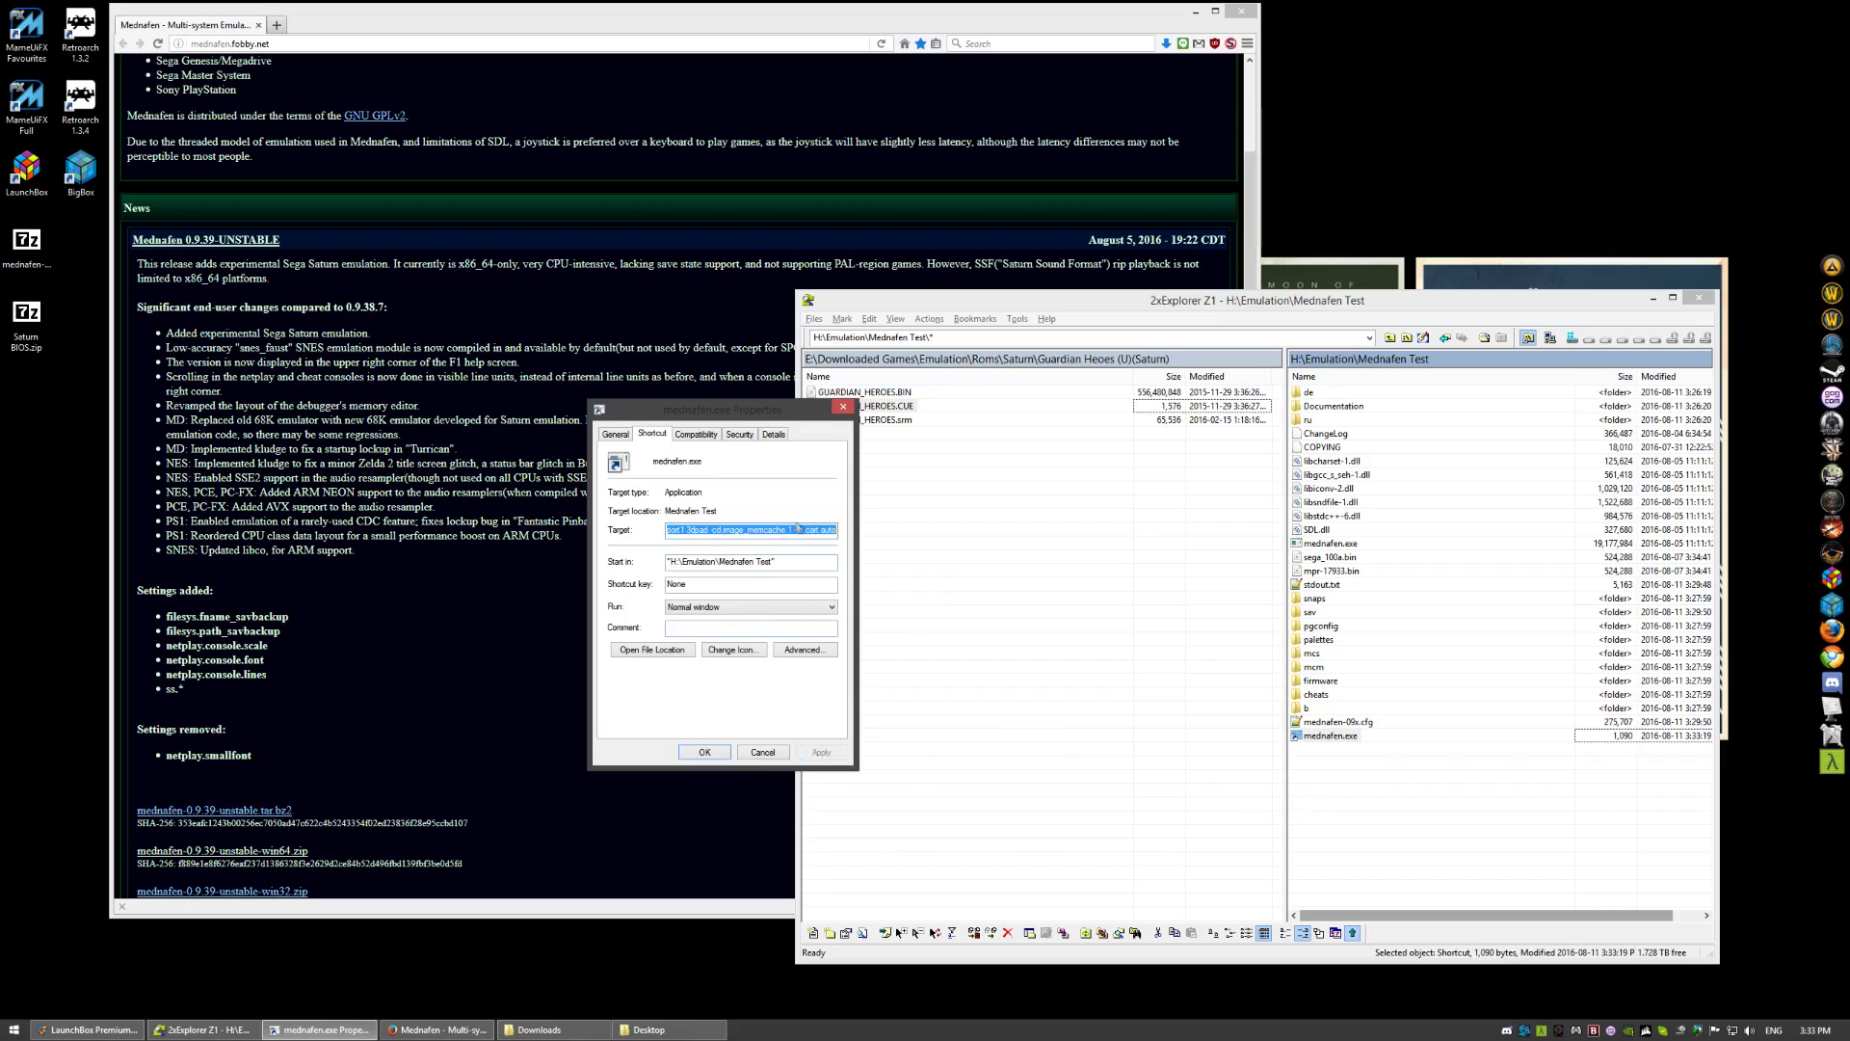
{"action": "left_click", "coordinate": [699, 757]}
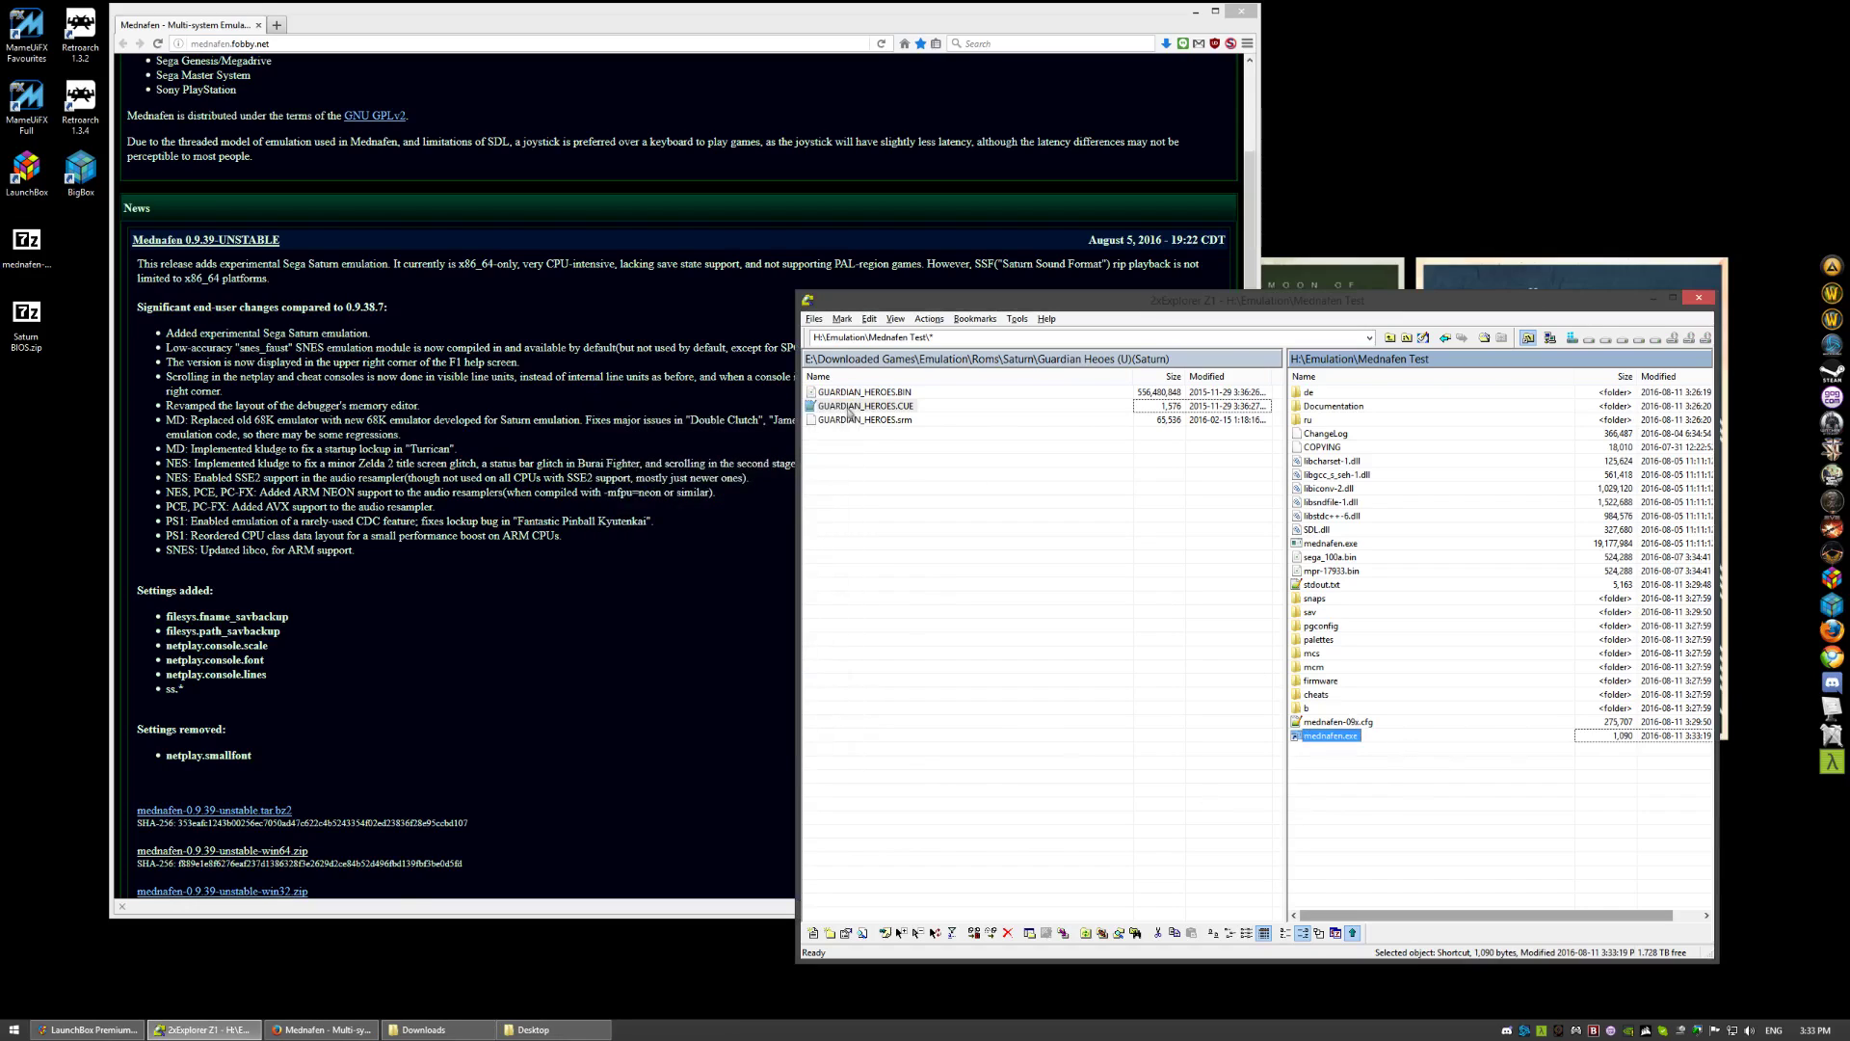
{"action": "left_click_drag", "start_coordinate": [848, 409], "coordinate": [1349, 753]}
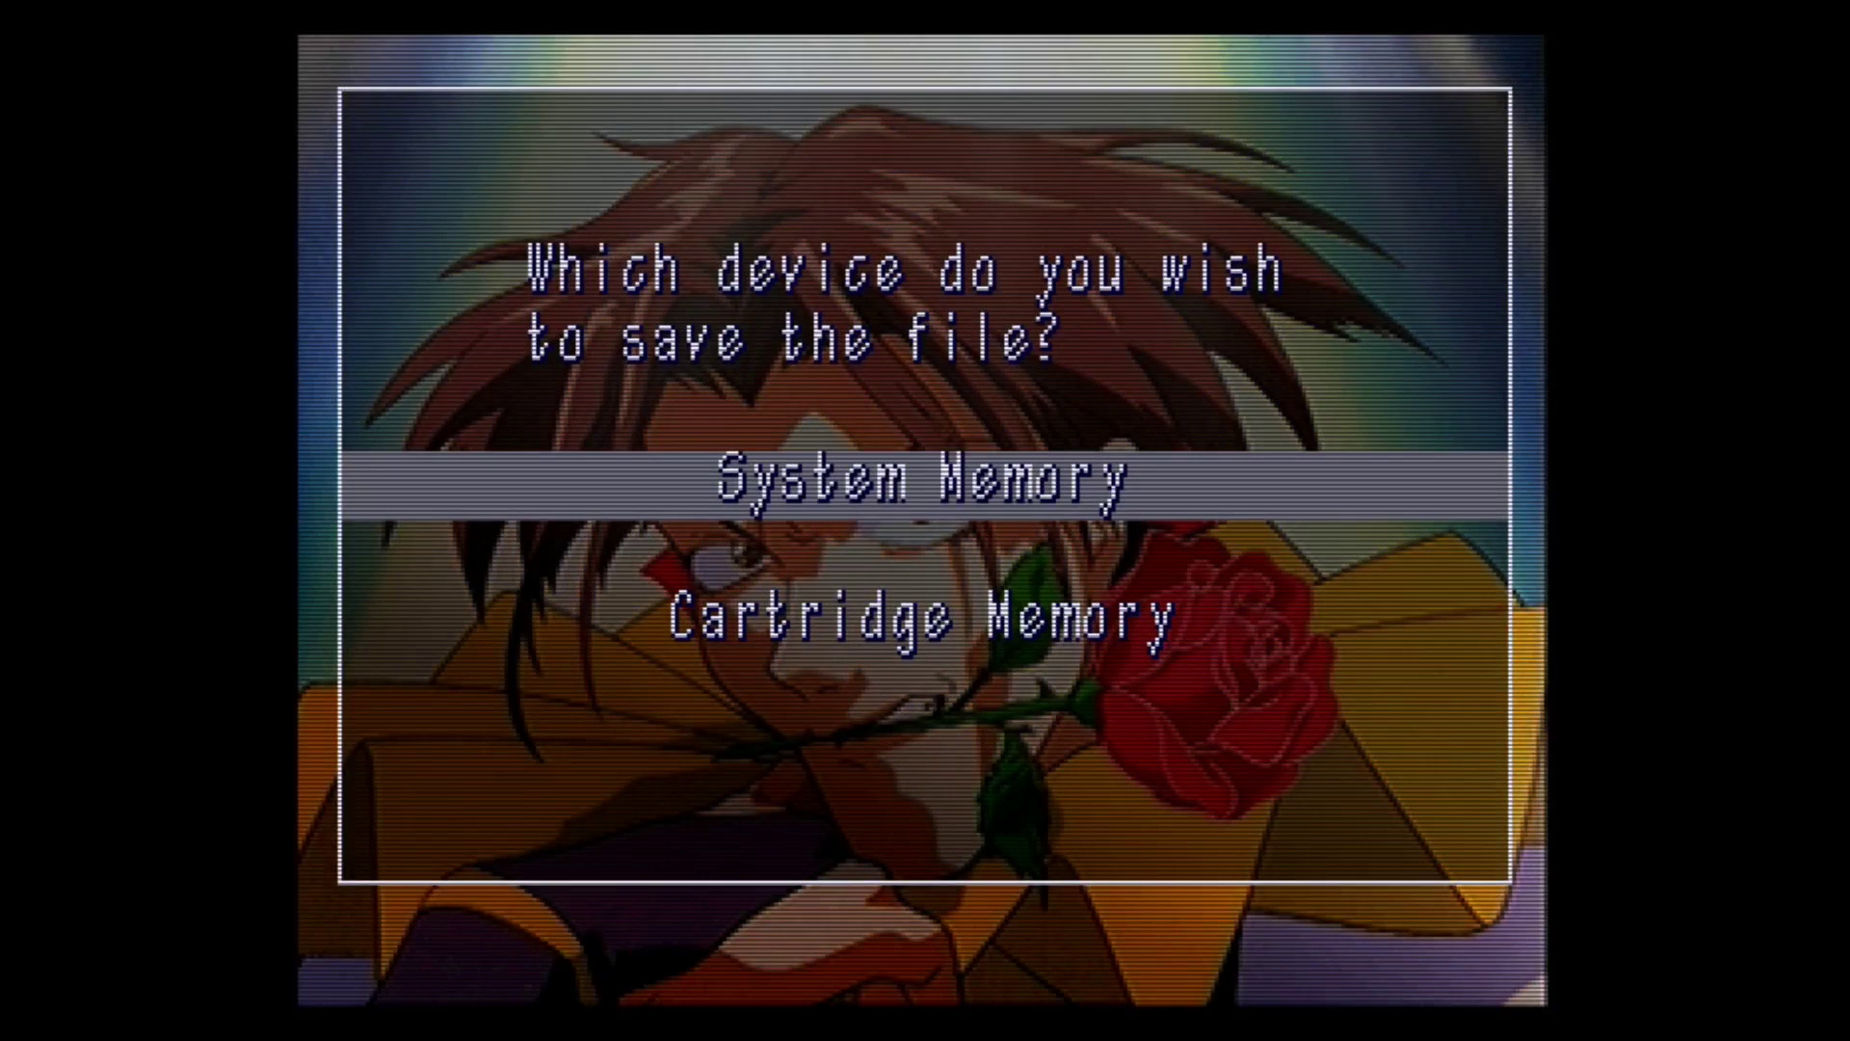
- Bind 3D Control Pad 1's D-Pad directions in the order up, down, left and right
{"action": "key", "text": "Up"}
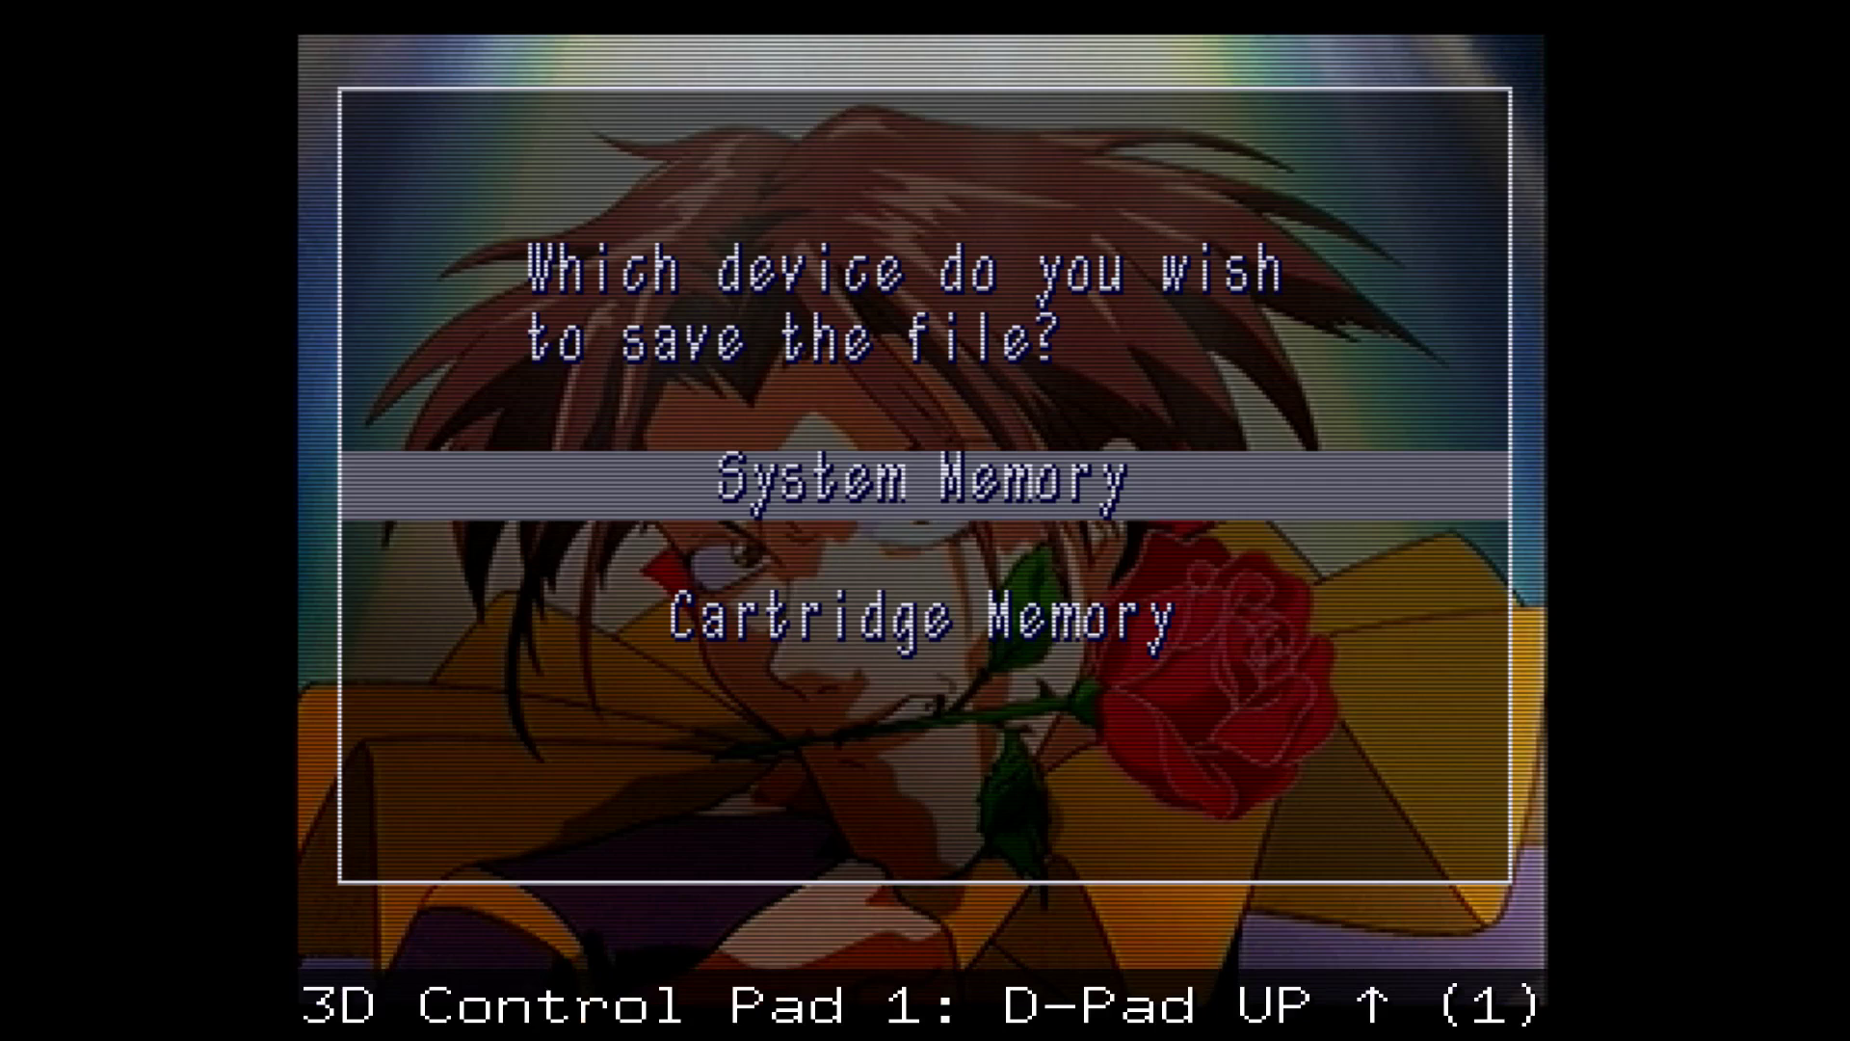
{"action": "key", "text": "Up"}
{"action": "key", "text": "Down"}
{"action": "key", "text": "Down"}
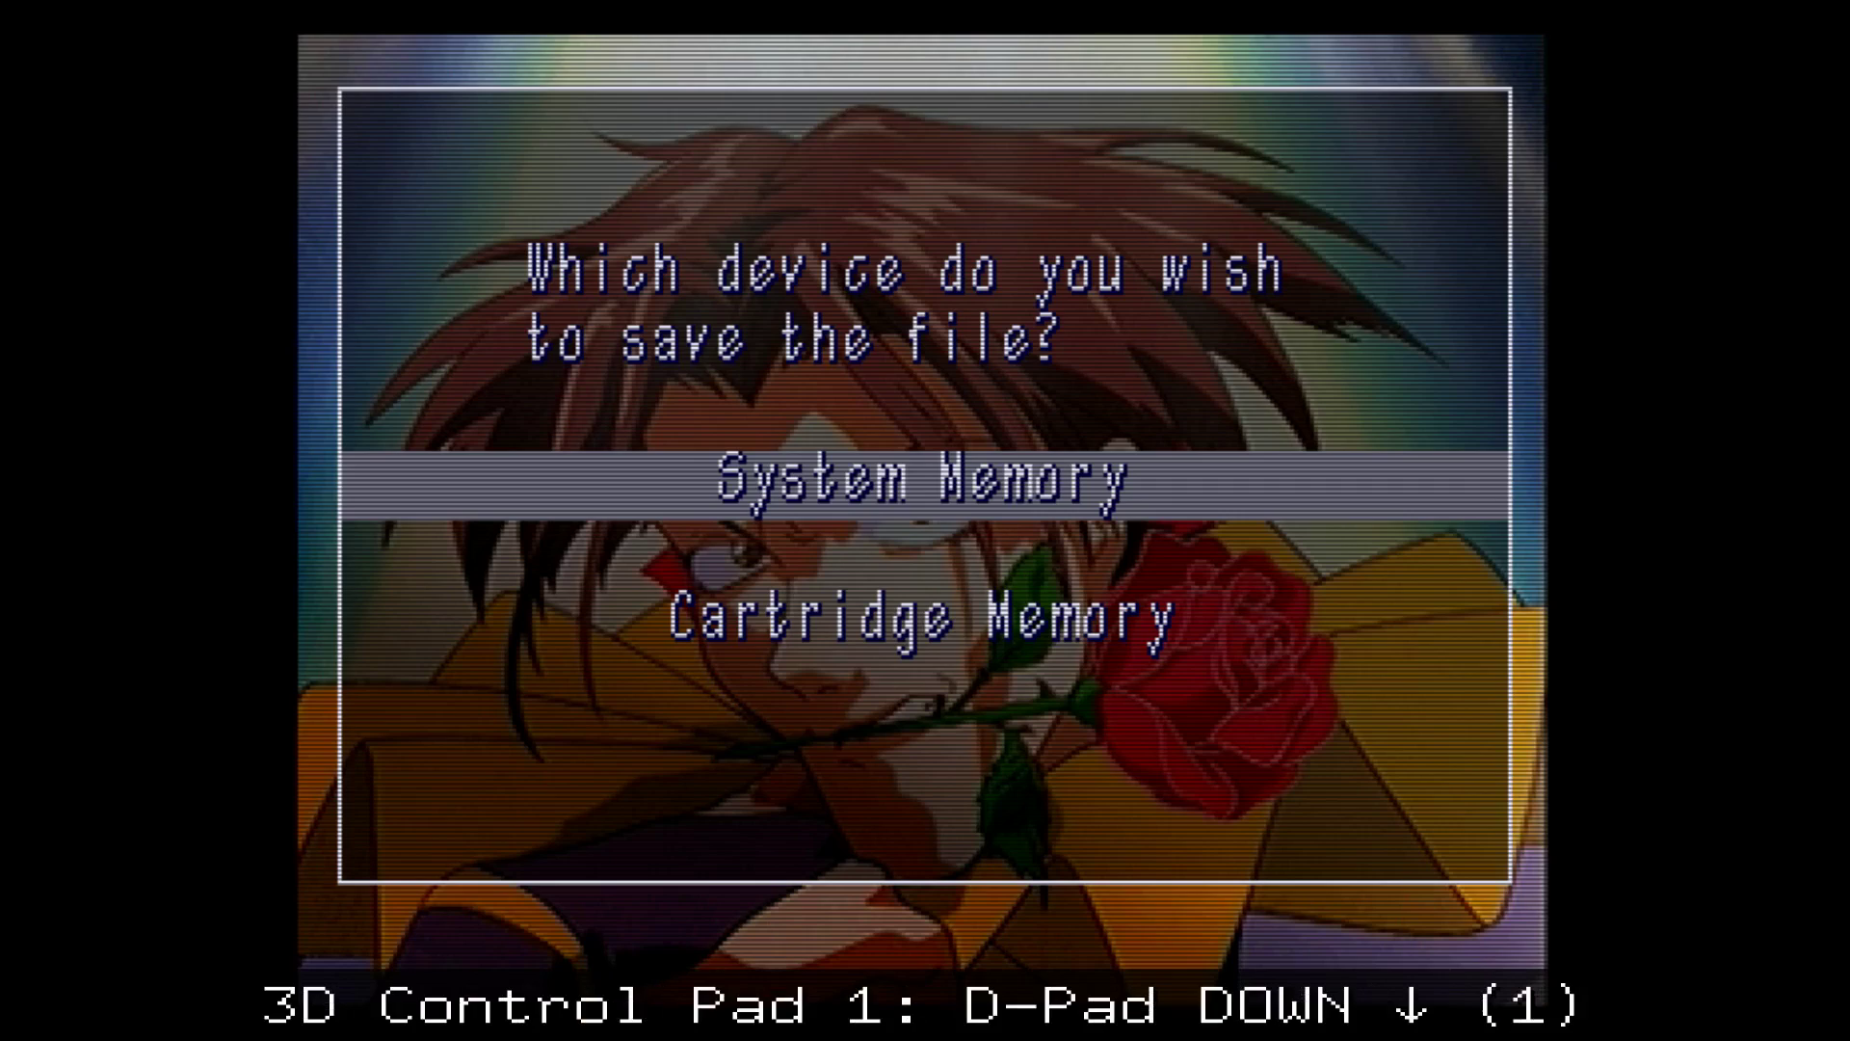
{"action": "key", "text": "Left"}
{"action": "key", "text": "Left"}
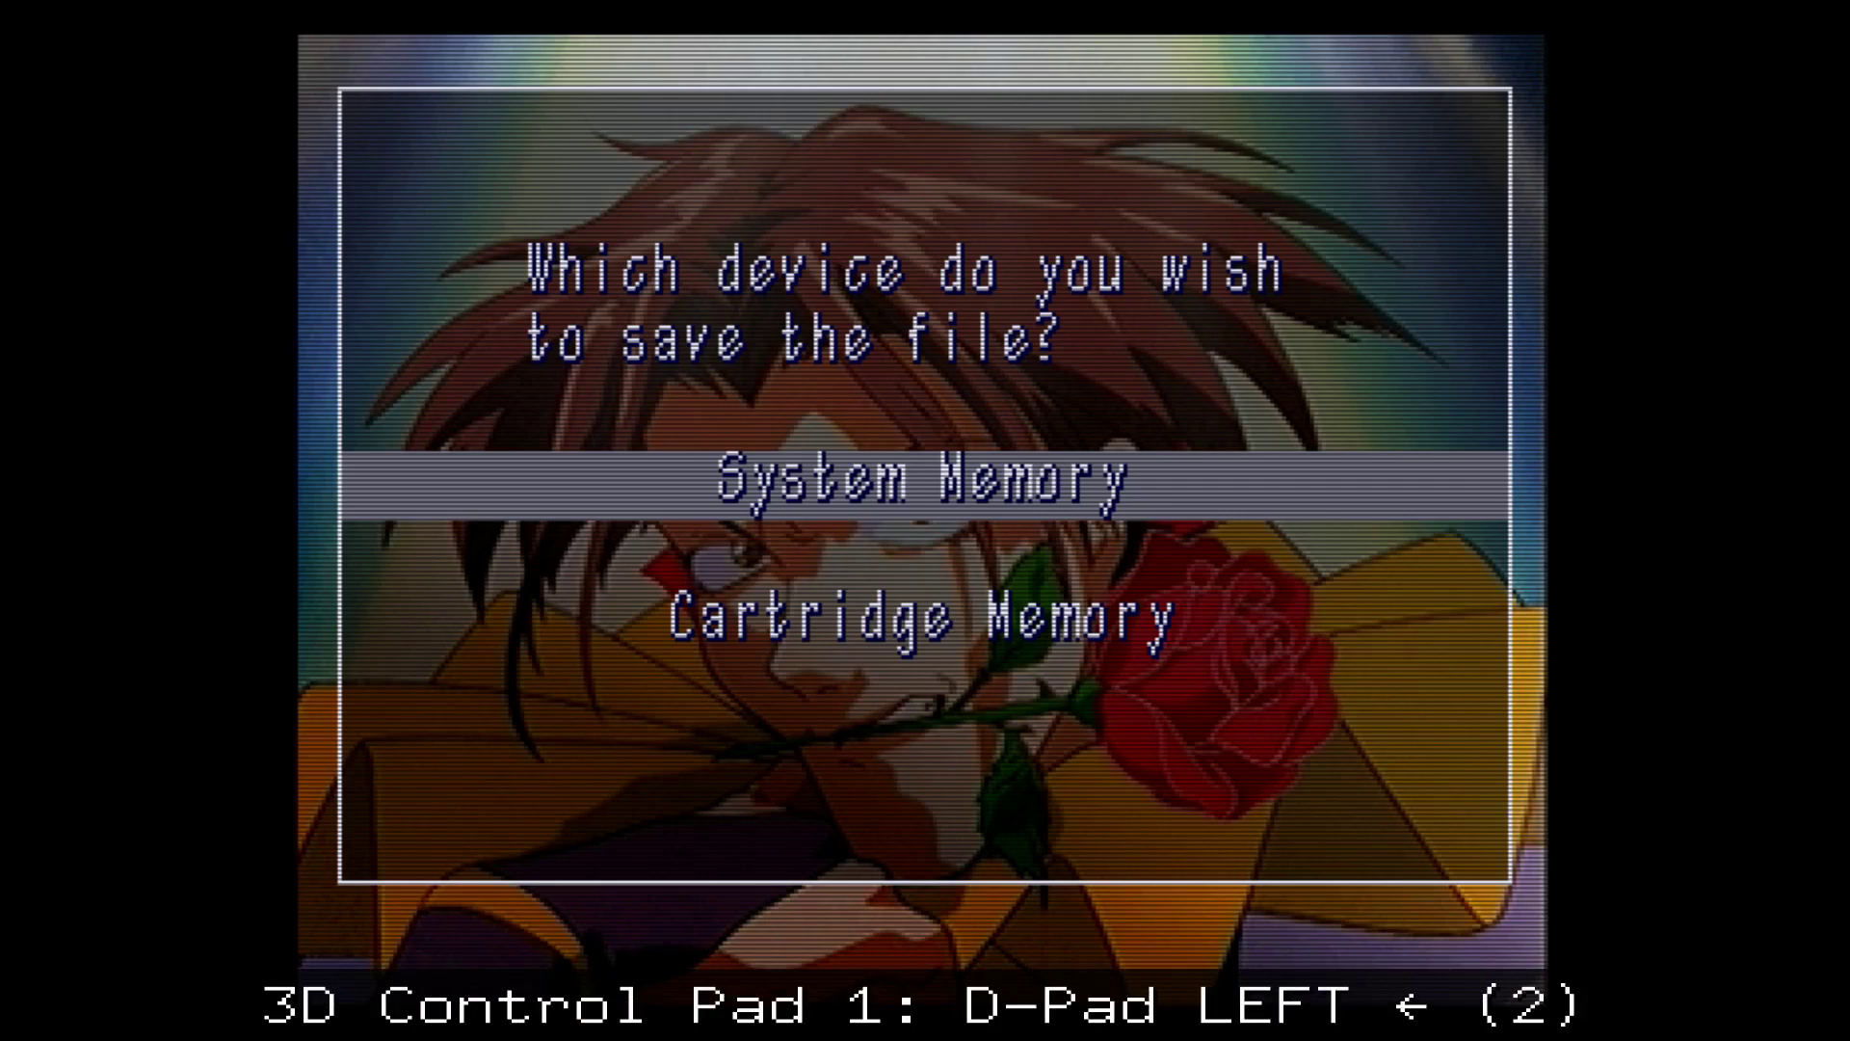
{"action": "key", "text": "Right"}
{"action": "key", "text": "Right"}
- Bind 3D Control Pad 1's START button and its A, B and C buttons
{"action": "key", "text": "Return"}
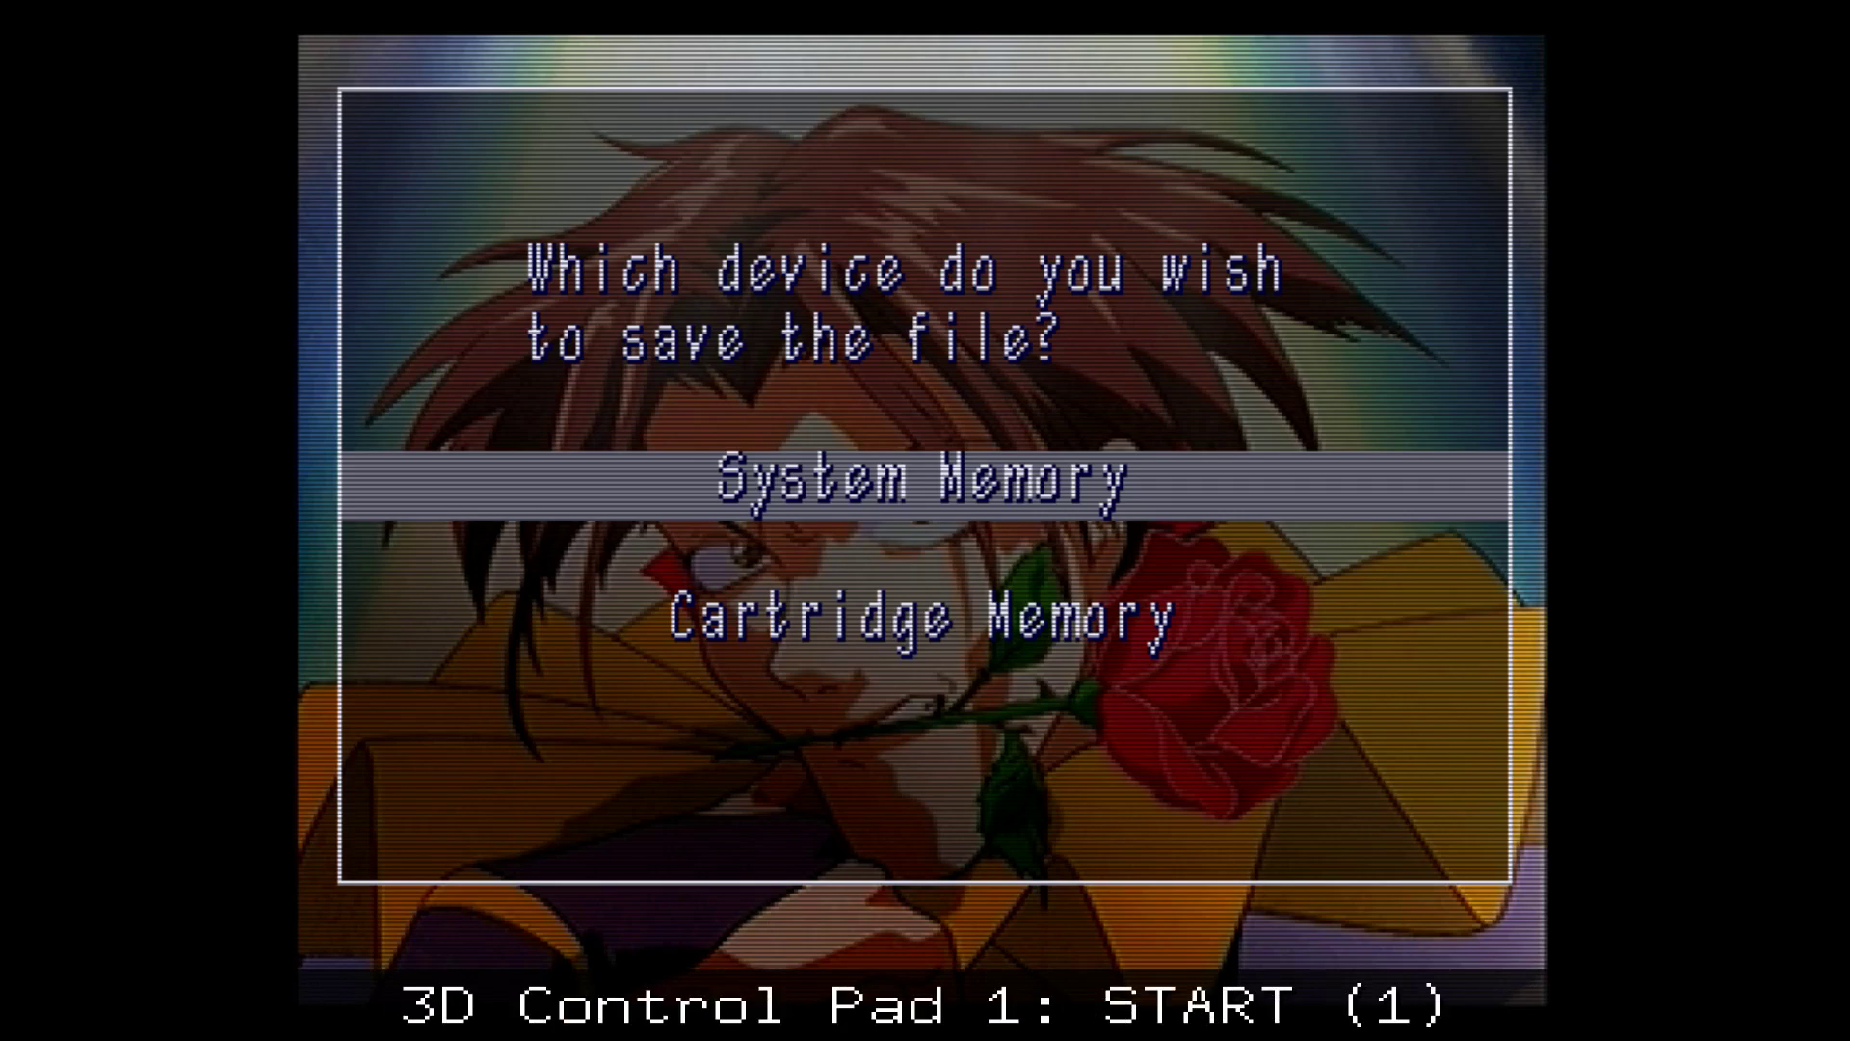
{"action": "key", "text": "Return"}
{"action": "key", "text": "a"}
{"action": "key", "text": "a"}
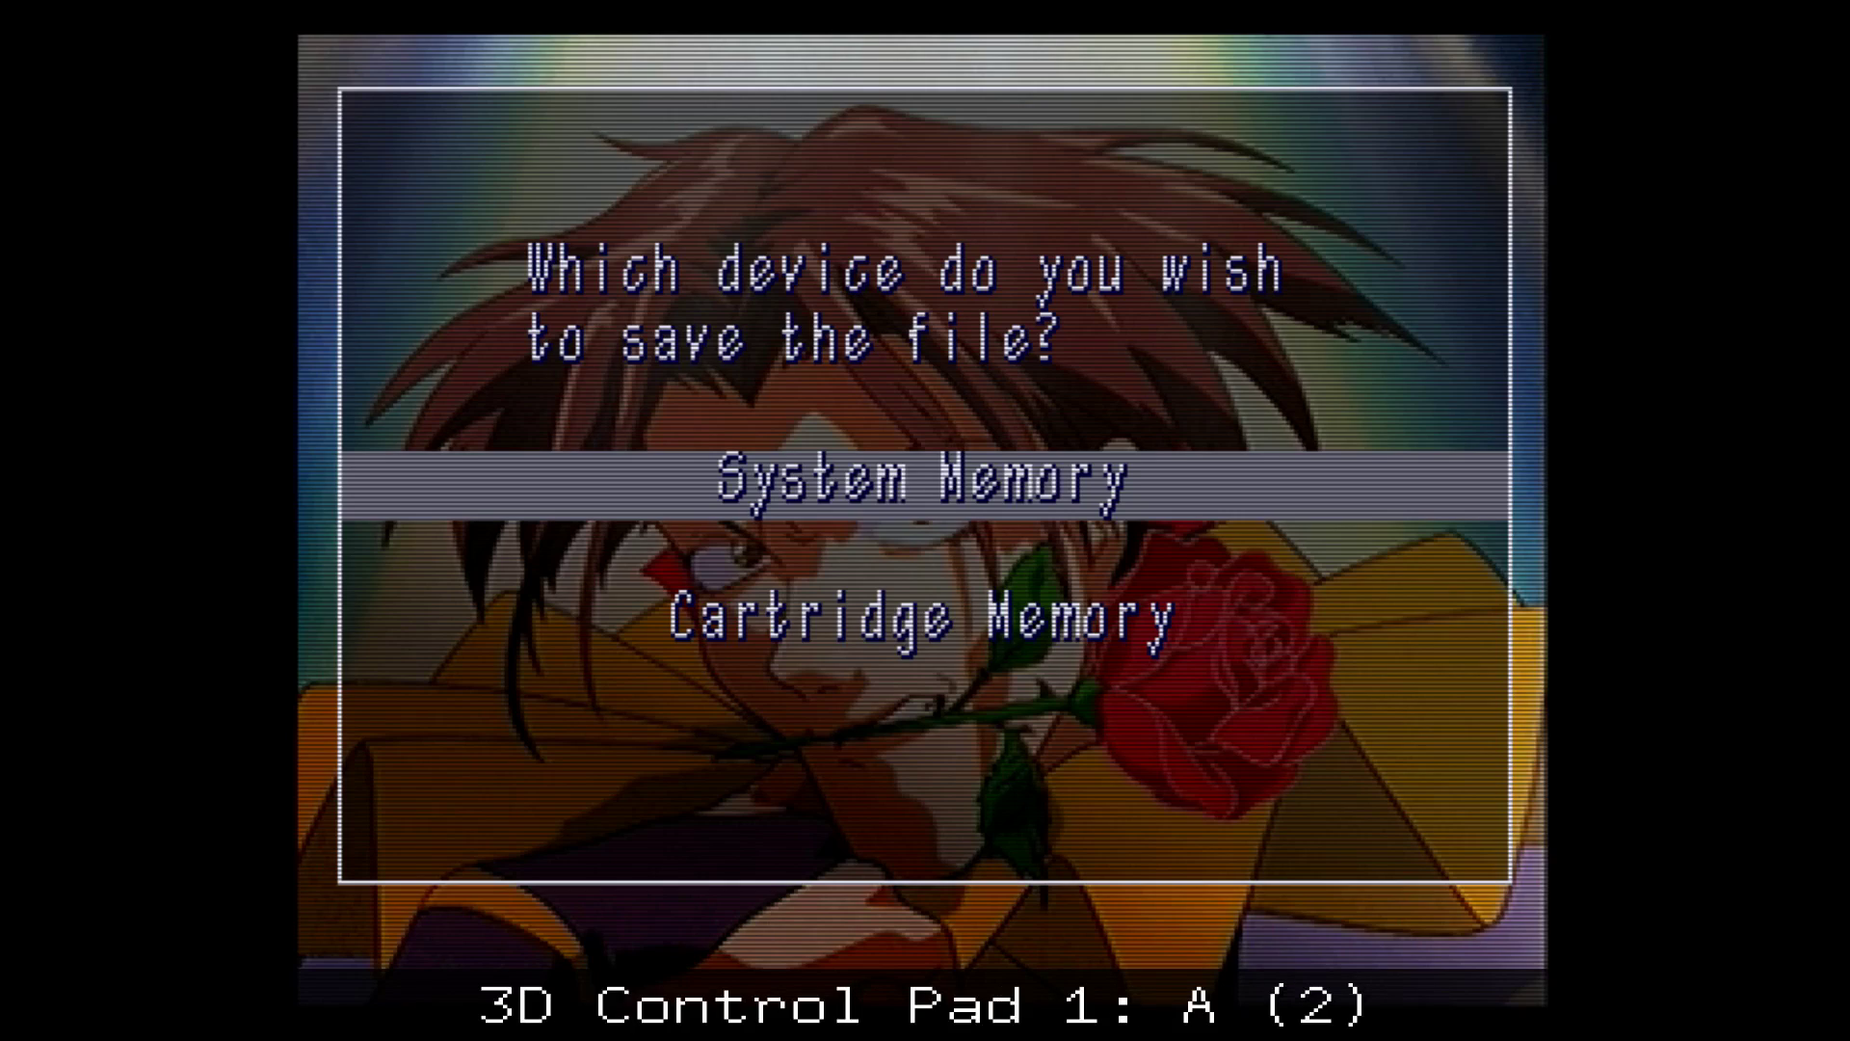
{"action": "key", "text": "z"}
{"action": "key", "text": "z"}
{"action": "key", "text": "c"}
{"action": "key", "text": "c"}
- Bind 3D Control Pad 1's X, Y and Z buttons and its left and right analog shoulders
{"action": "key", "text": "x"}
{"action": "key", "text": "x"}
{"action": "key", "text": "y"}
{"action": "key", "text": "y"}
{"action": "key", "text": "z"}
{"action": "key", "text": "z"}
{"action": "key", "text": "l"}
{"action": "key", "text": "l"}
{"action": "key", "text": "r"}
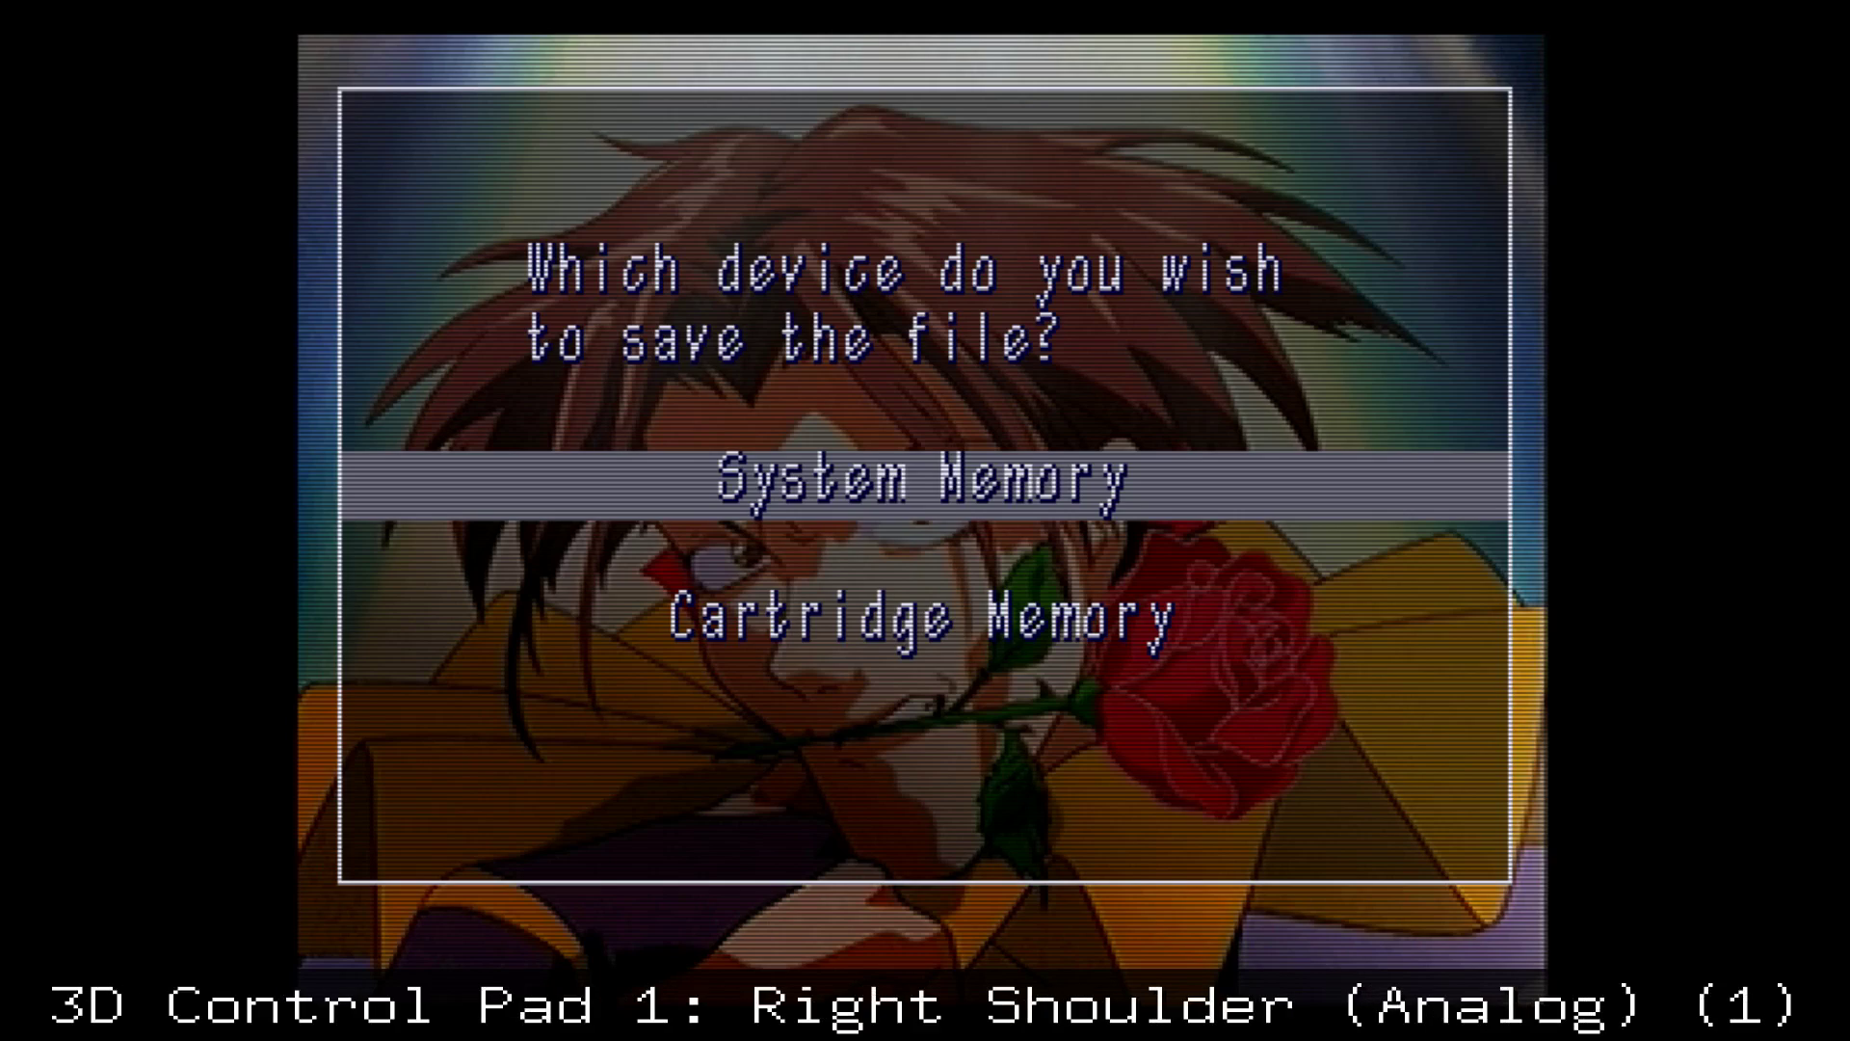
{"action": "key", "text": "r"}
- Bind 3D Control Pad 1's analog stick directions in the order up, down, left and right
{"action": "key", "text": "Up"}
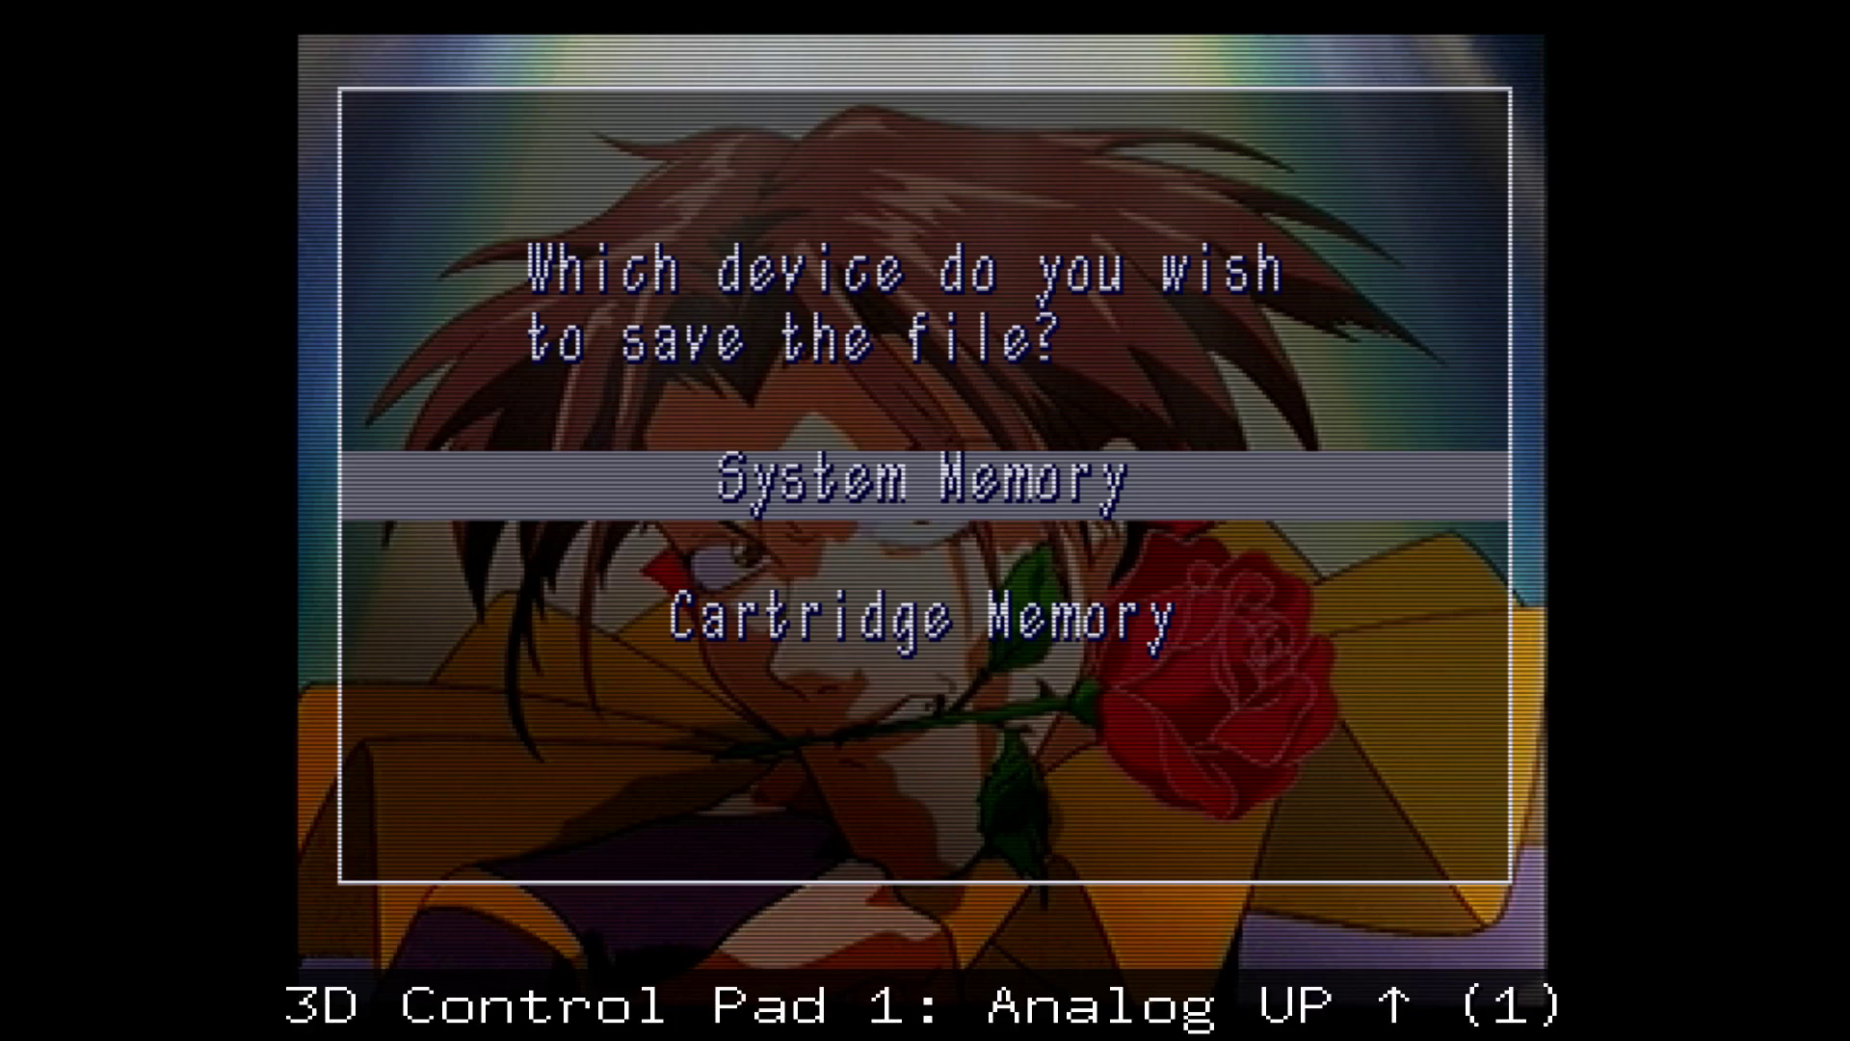
{"action": "key", "text": "Up"}
{"action": "key", "text": "Down"}
{"action": "key", "text": "Down"}
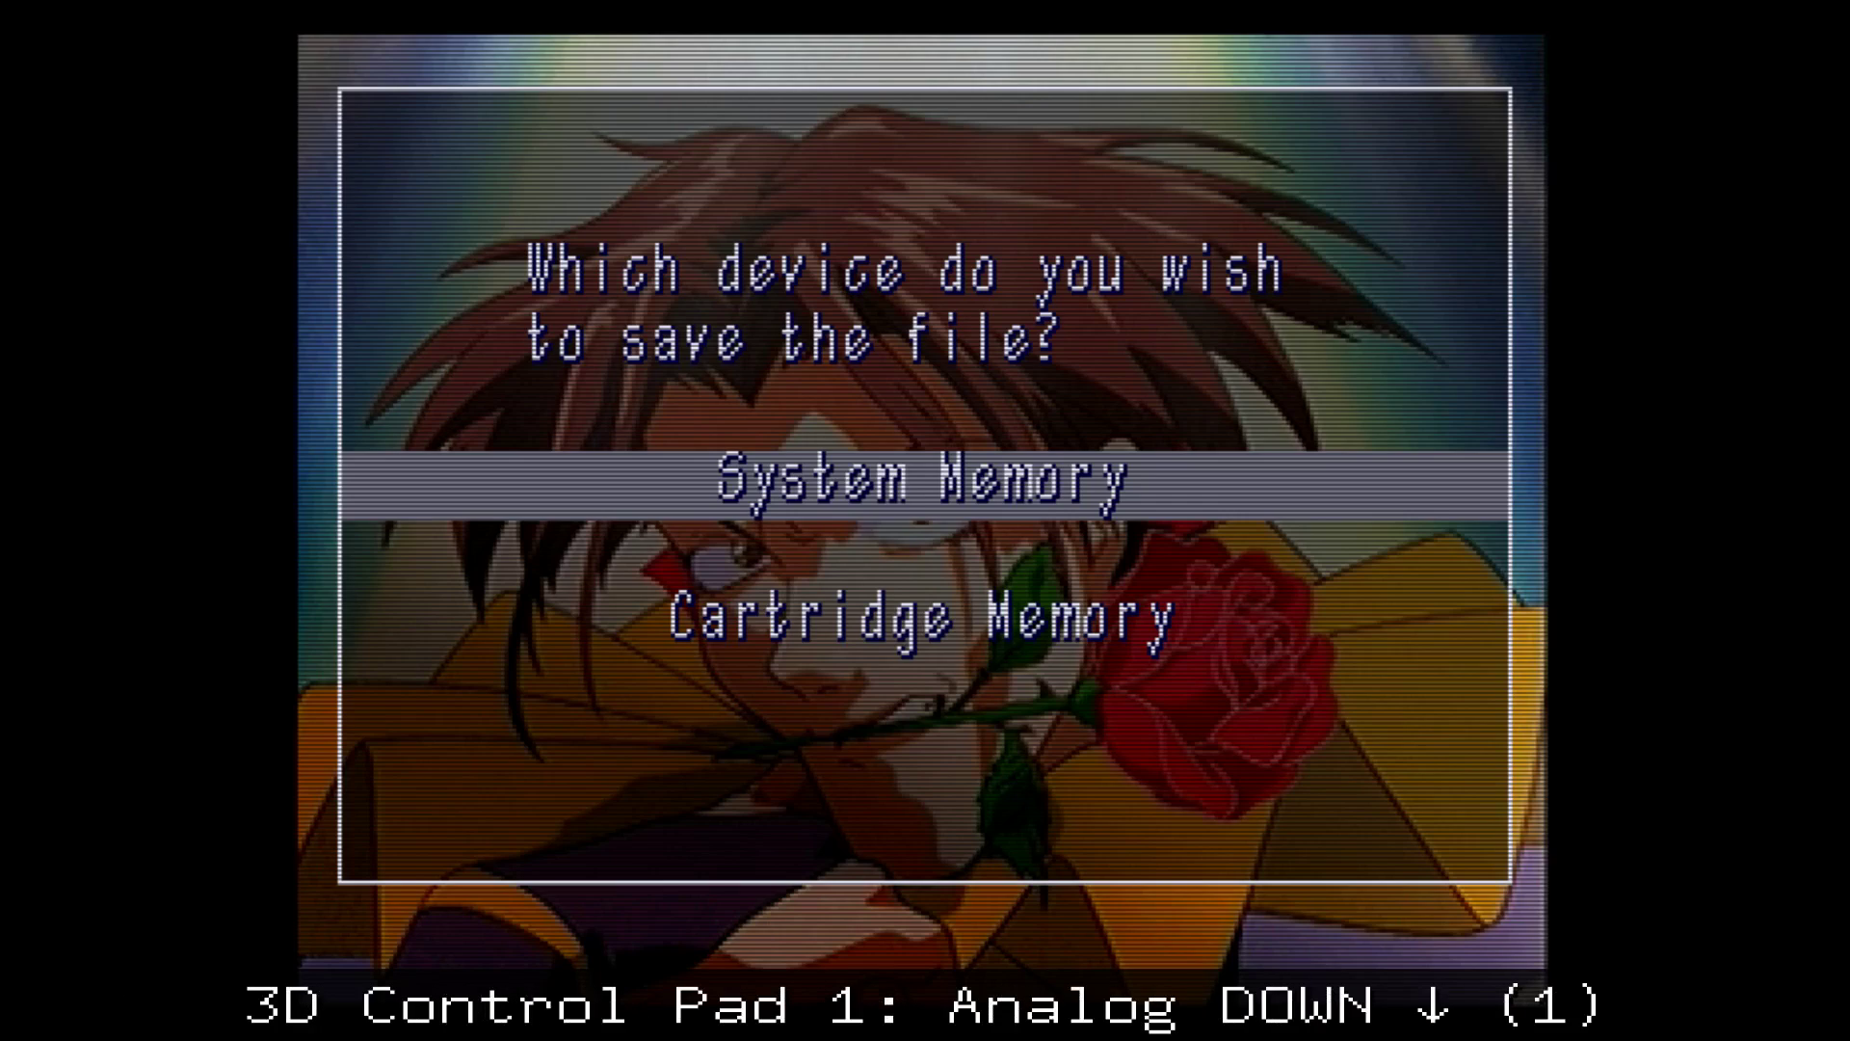
{"action": "key", "text": "Left"}
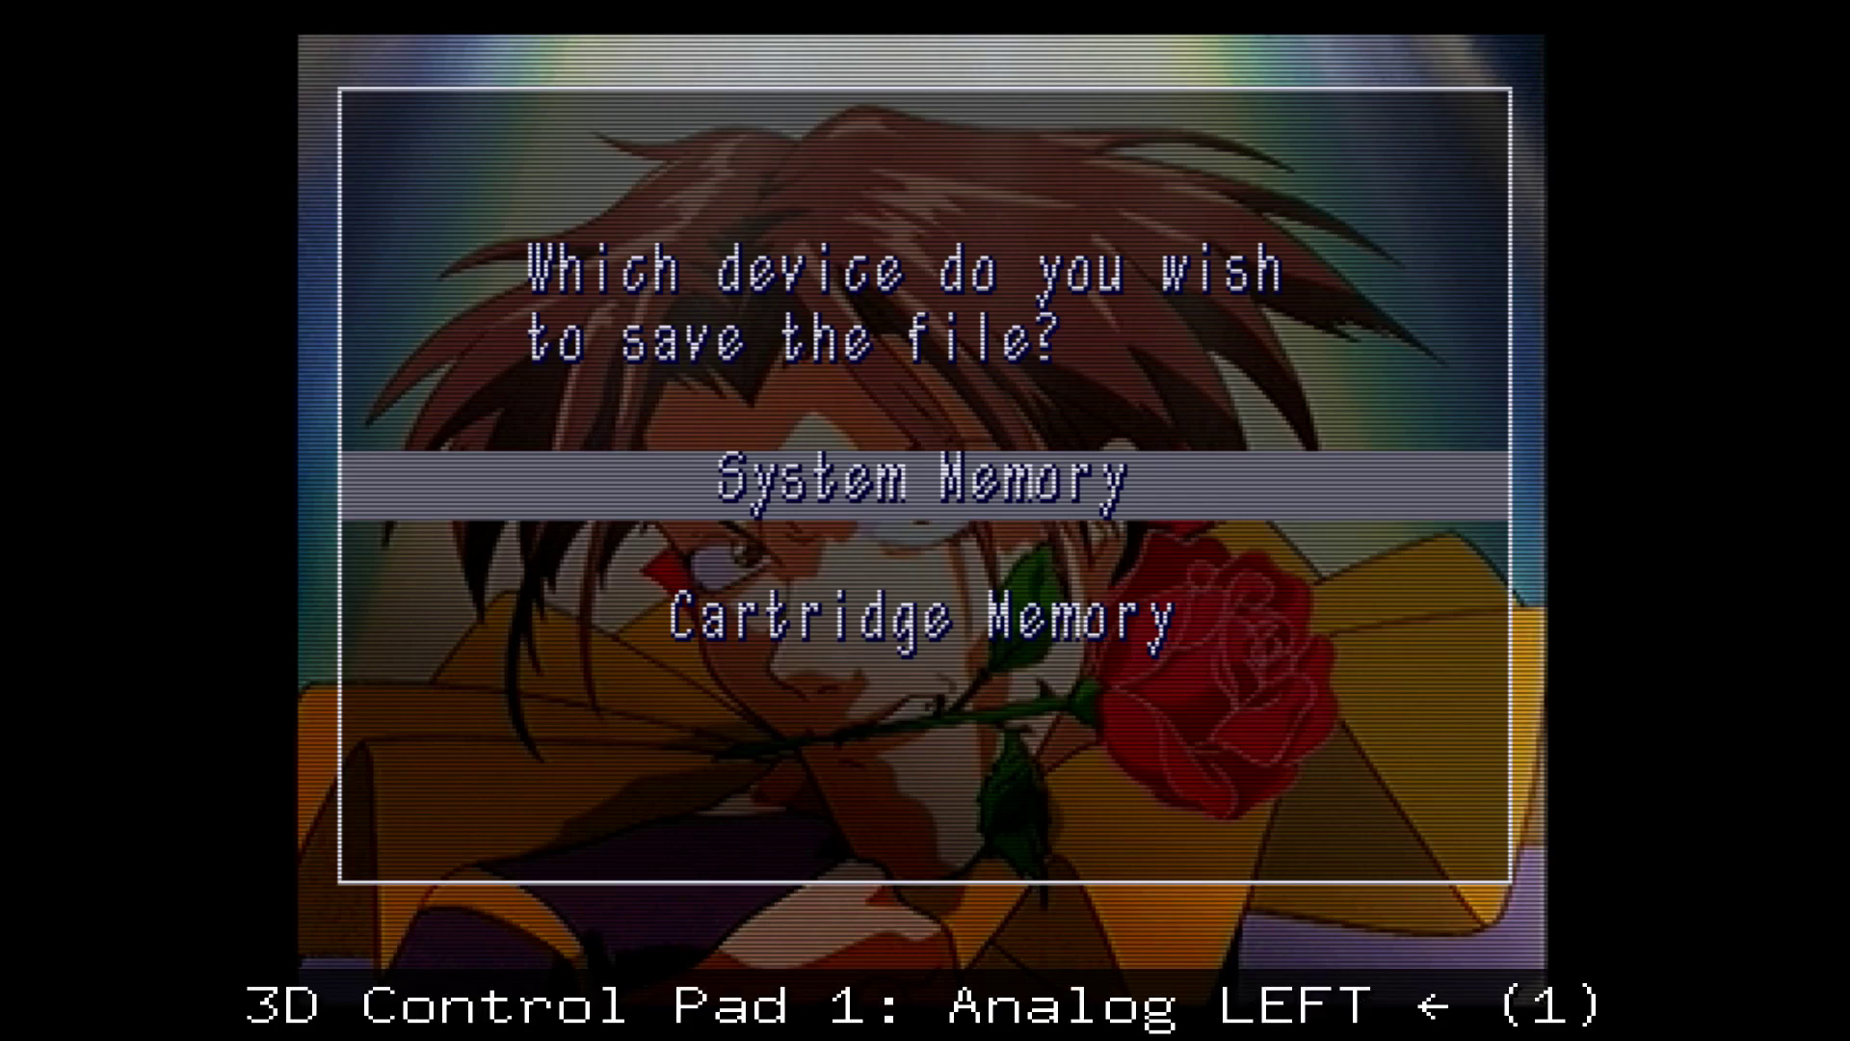
{"action": "key", "text": "Left"}
{"action": "key", "text": "Right"}
{"action": "key", "text": "Right"}
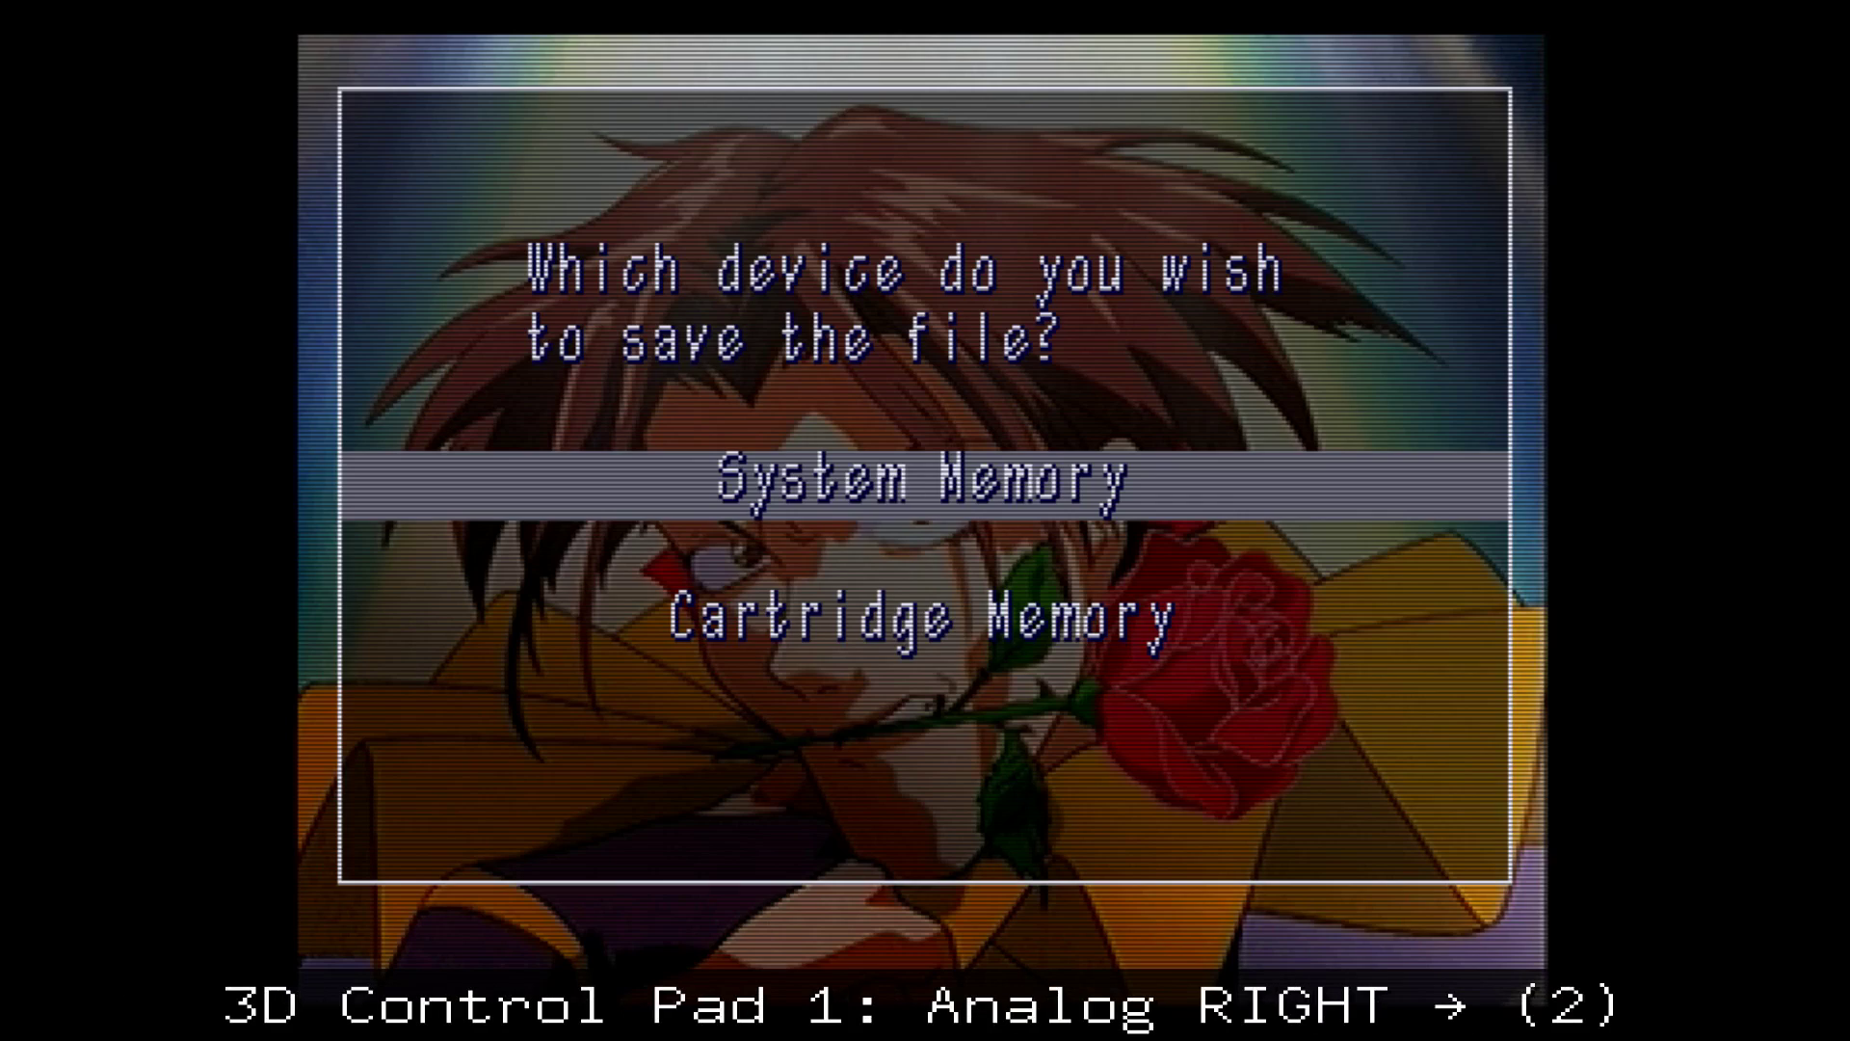
- Bind 3D Control Pad 1's Mode Select control and use it to select Digital(+) mode before quitting the game
{"action": "key", "text": "m"}
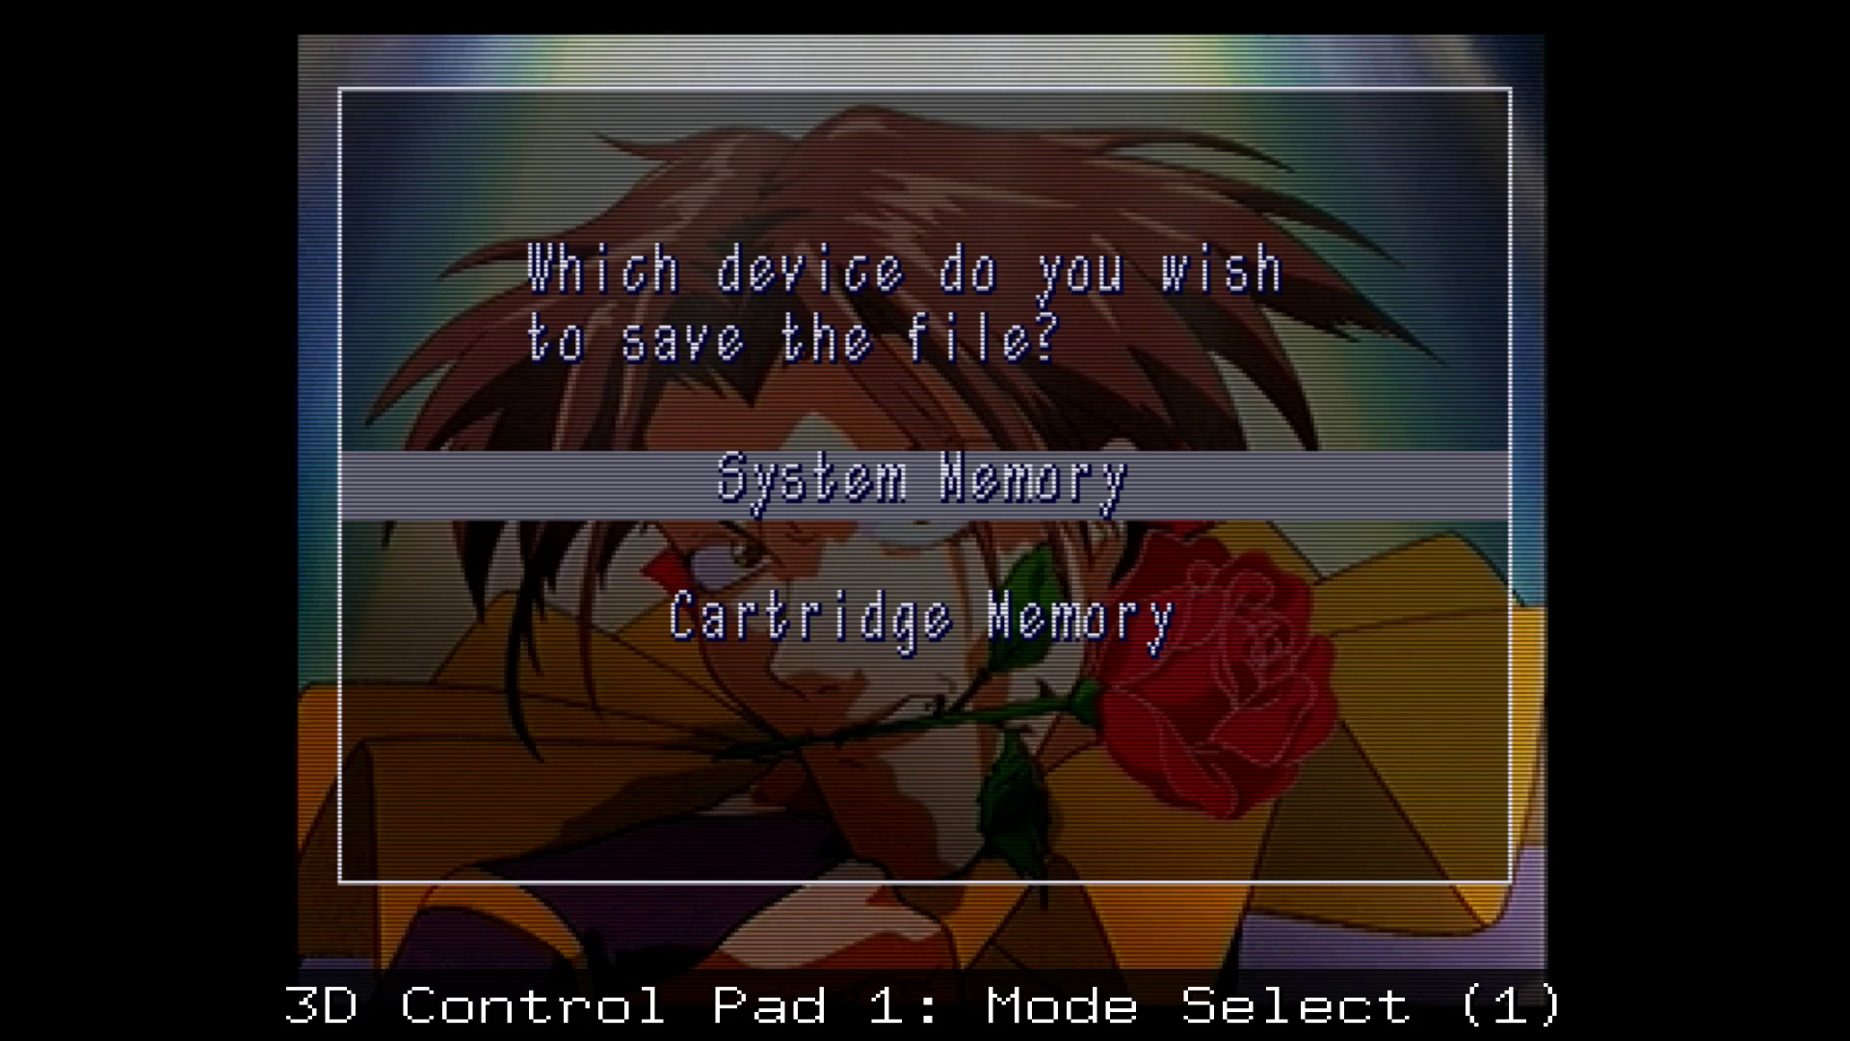
{"action": "key", "text": "m"}
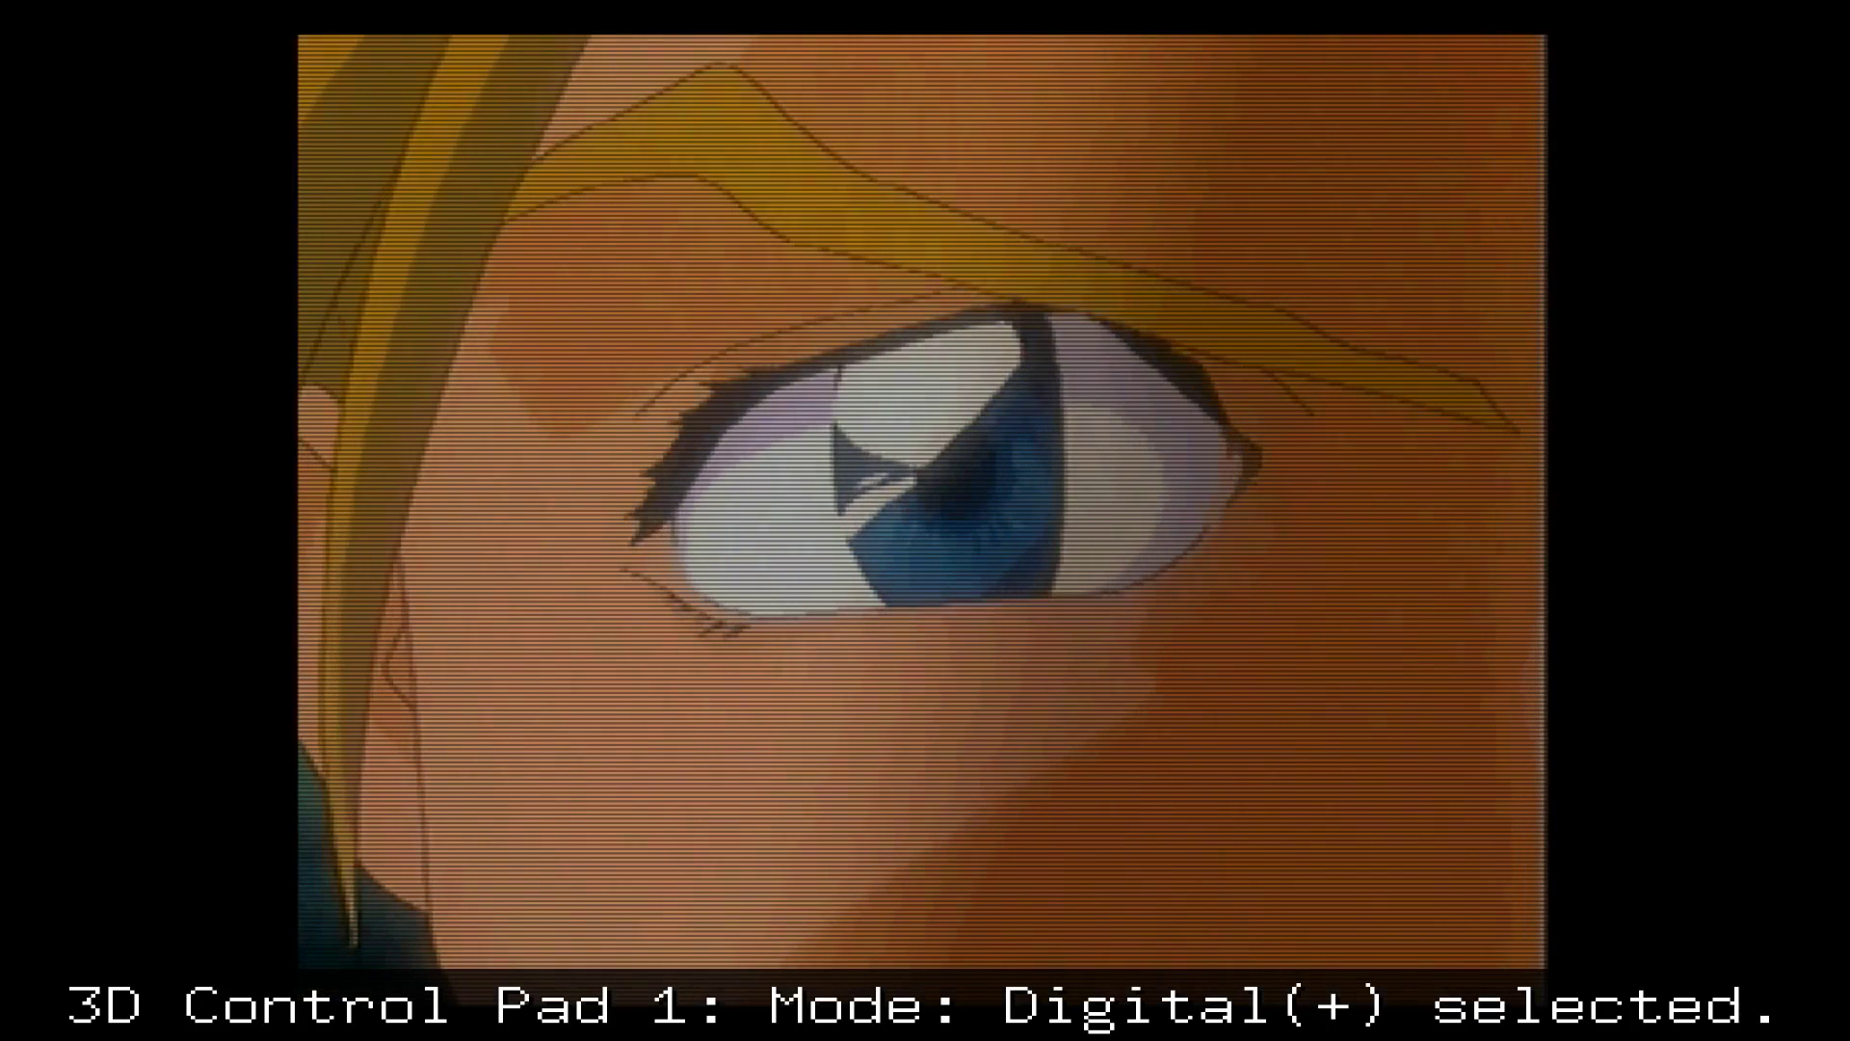
{"action": "key", "text": "Escape"}
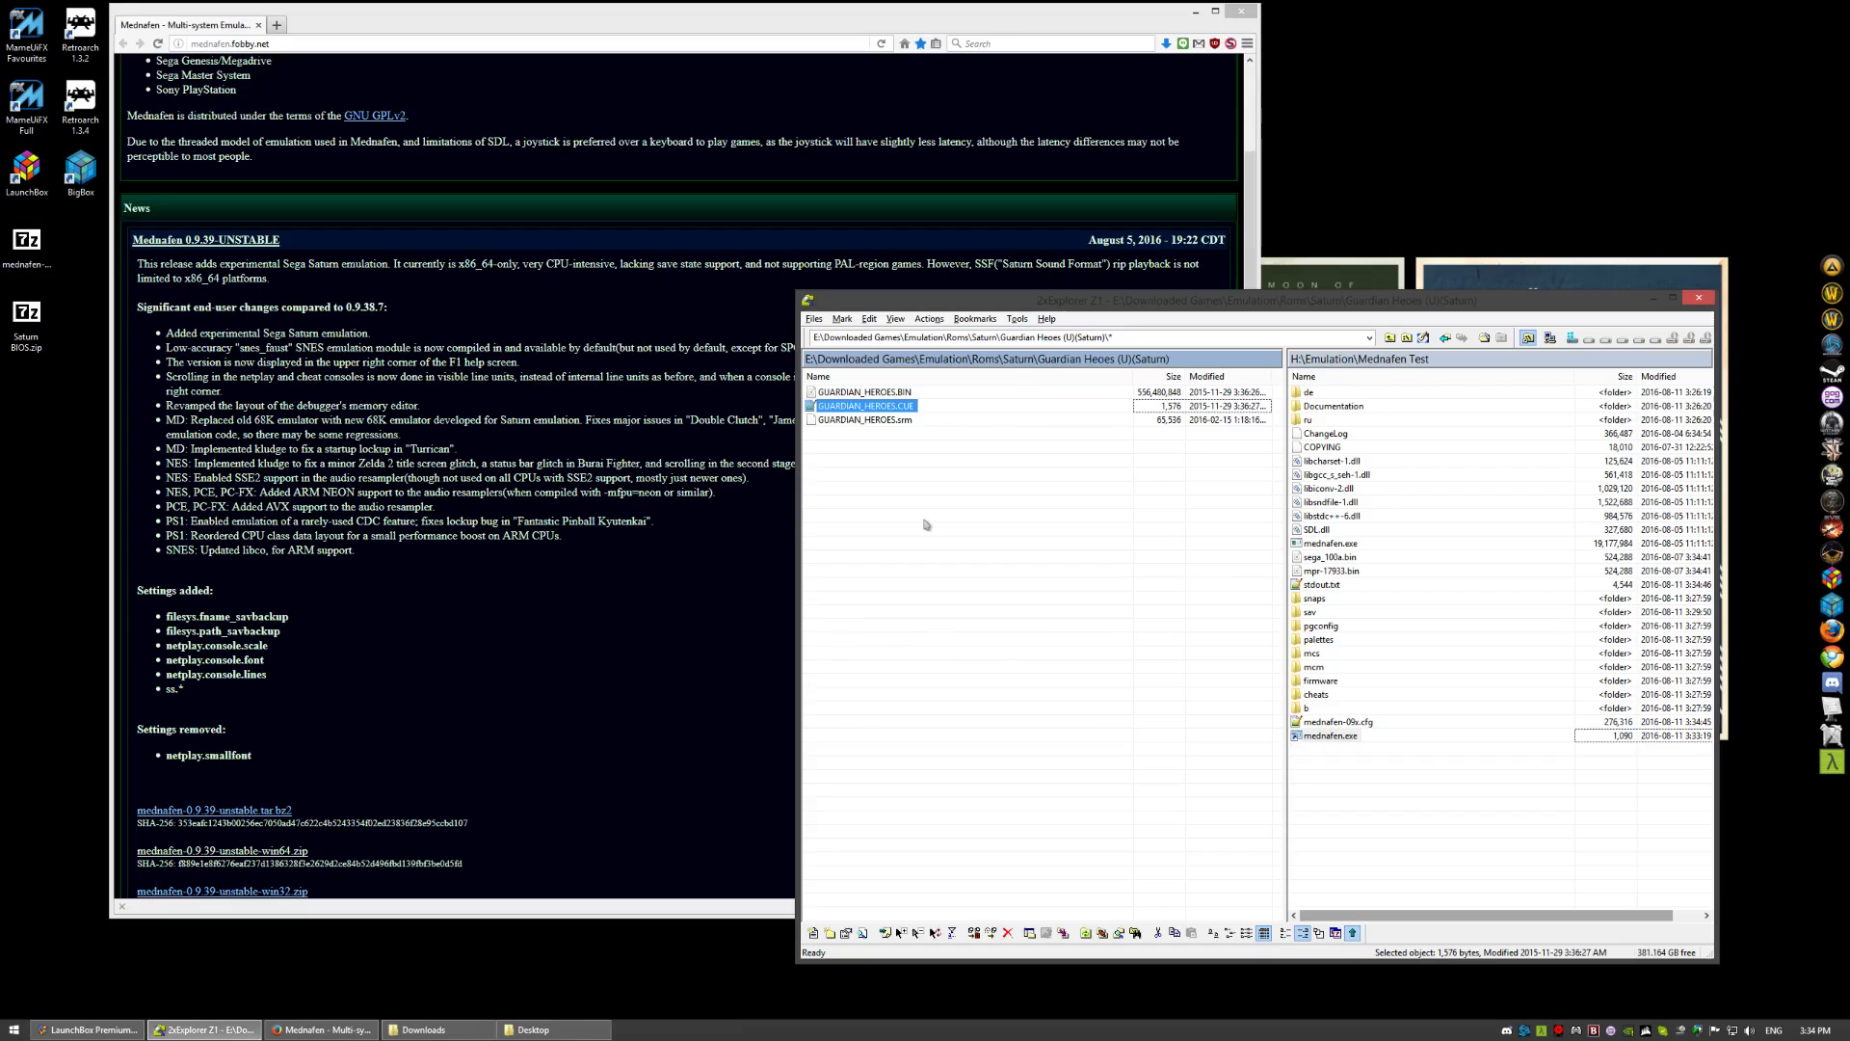